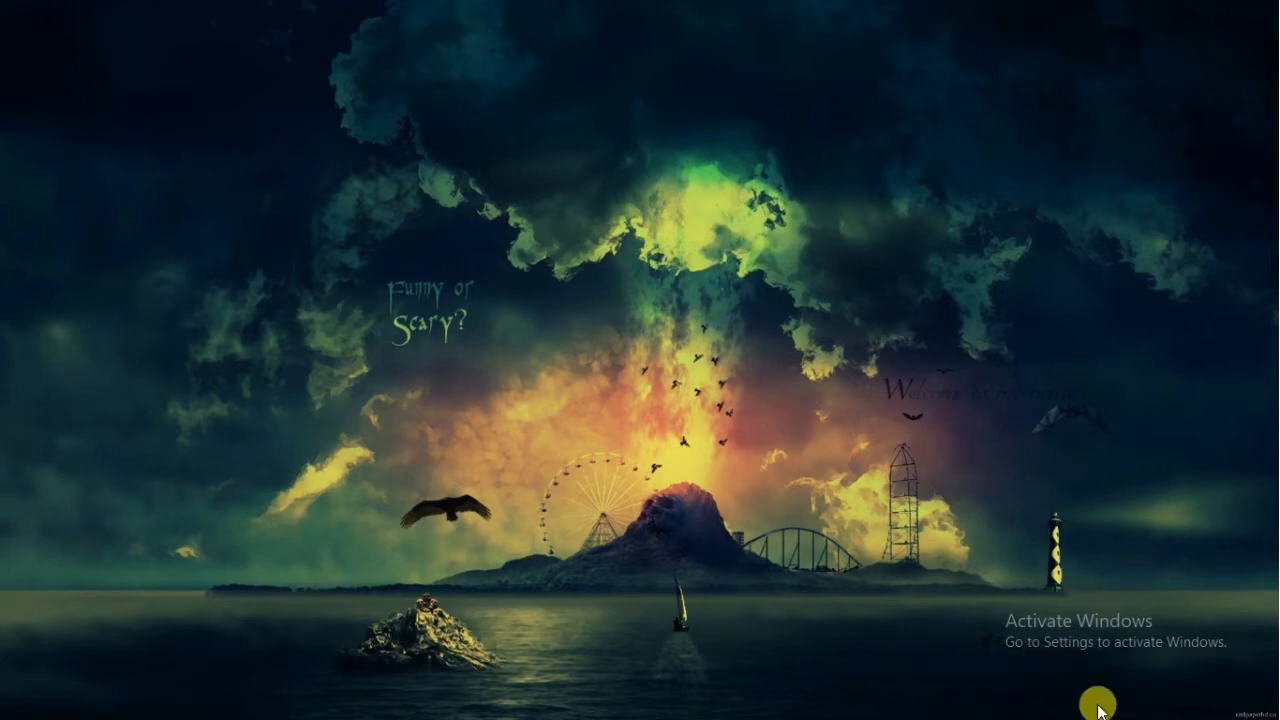
Step: Search Google for 'edistrict delhi', open the e-District Delhi home page and close the COVID-19 notice
mouse_move(818, 714)
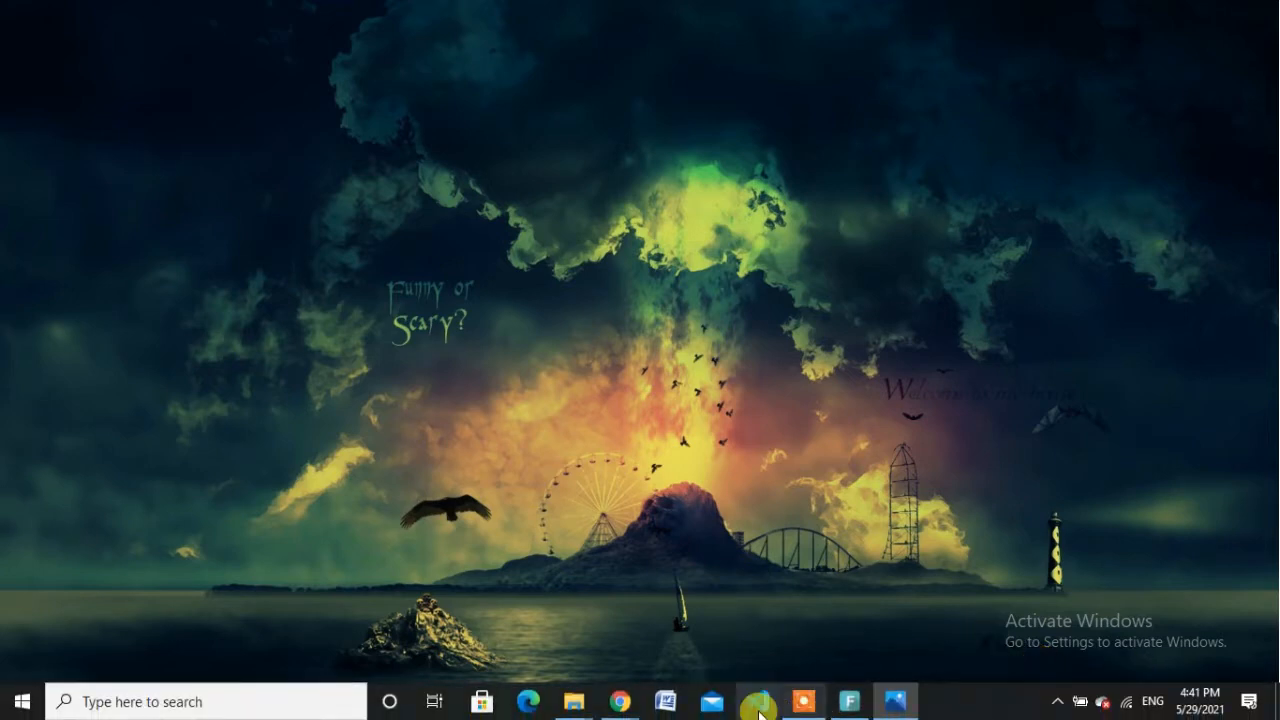
mouse_move(618, 705)
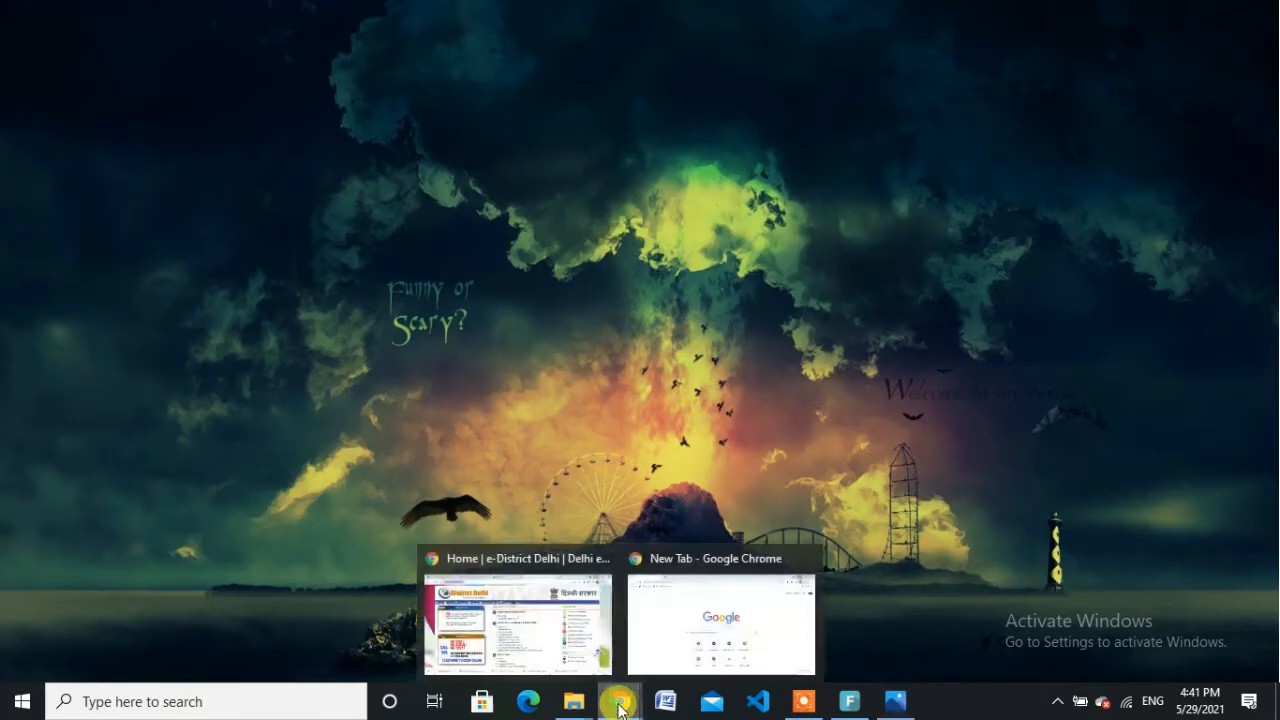
left_click(694, 620)
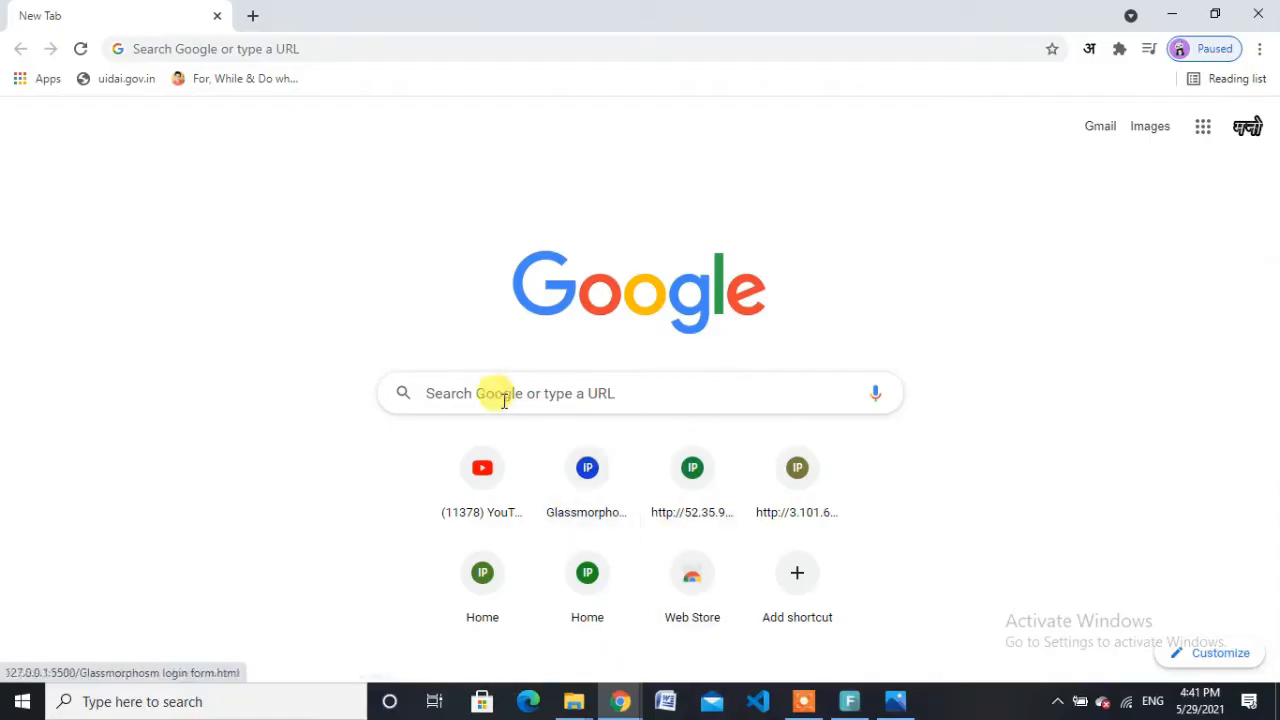
left_click(527, 387)
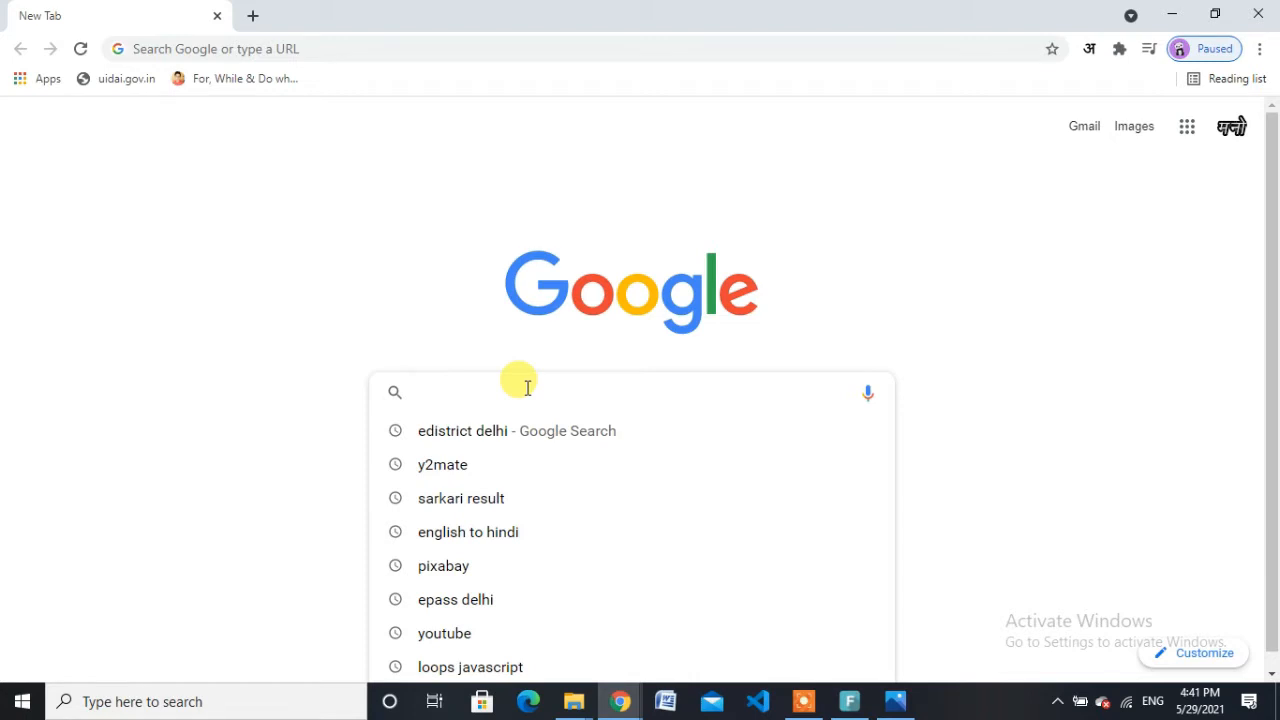
key("Down")
key("Return")
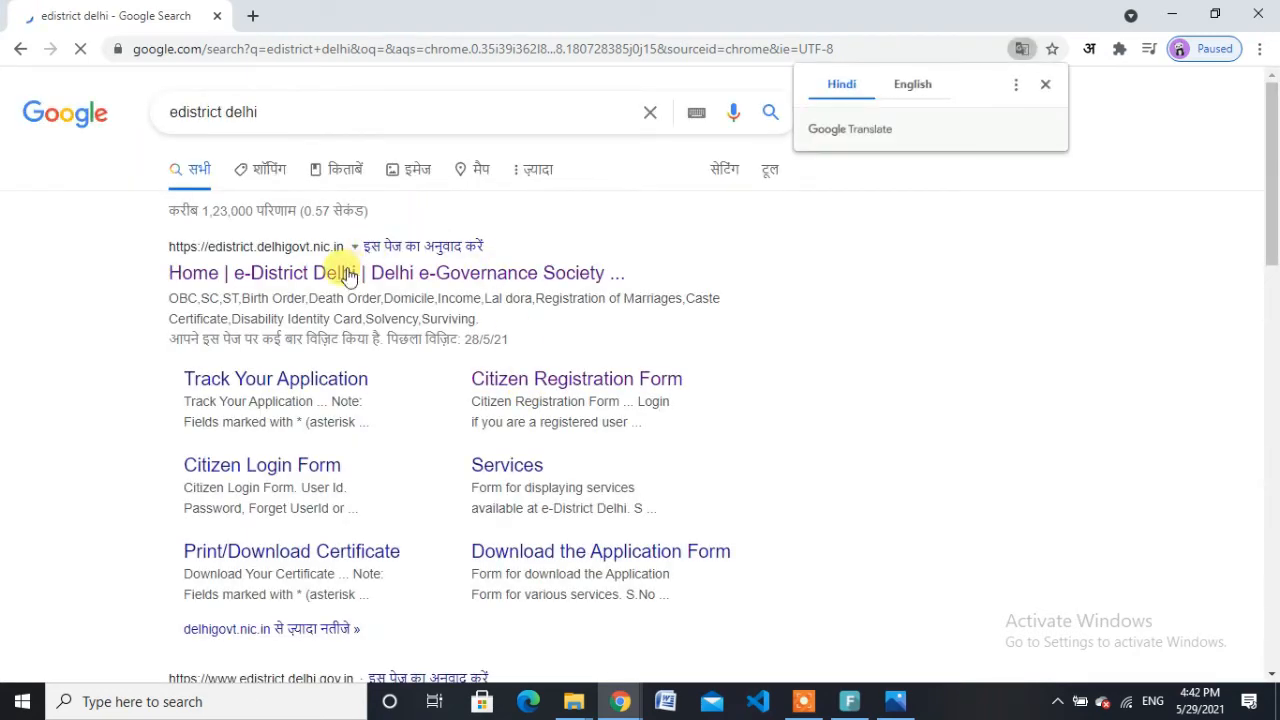
left_click(348, 273)
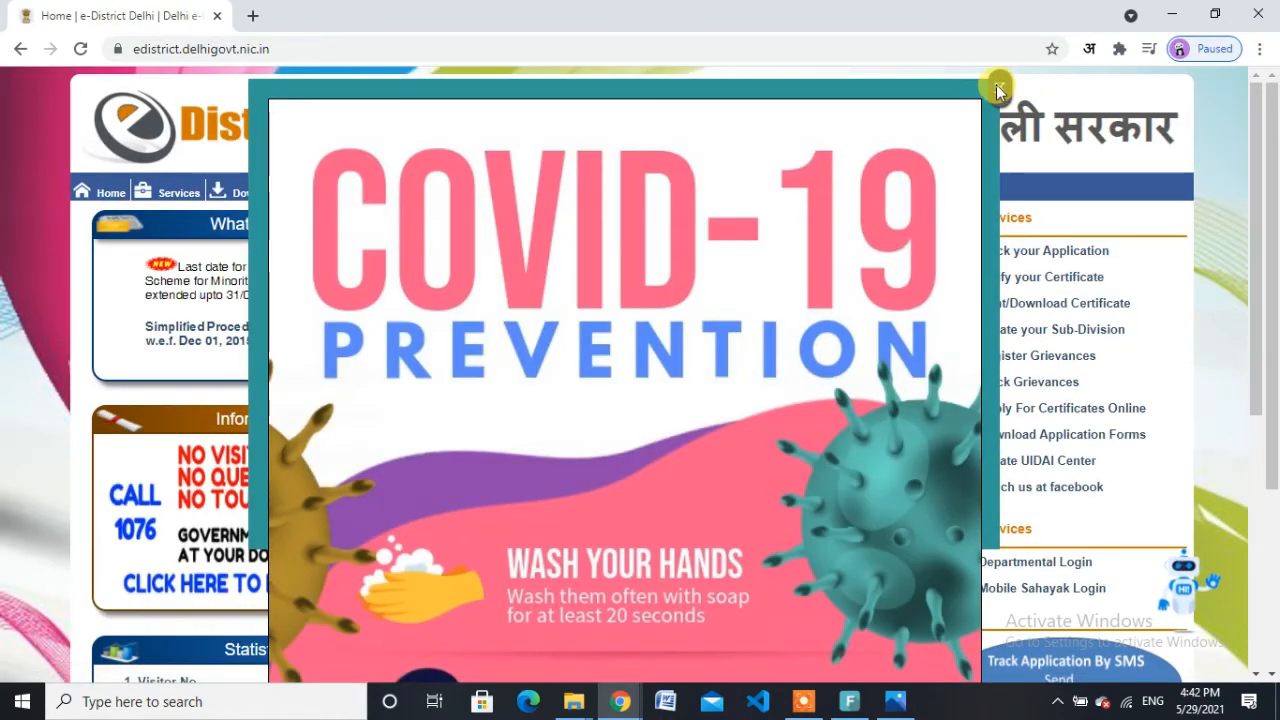
left_click(999, 87)
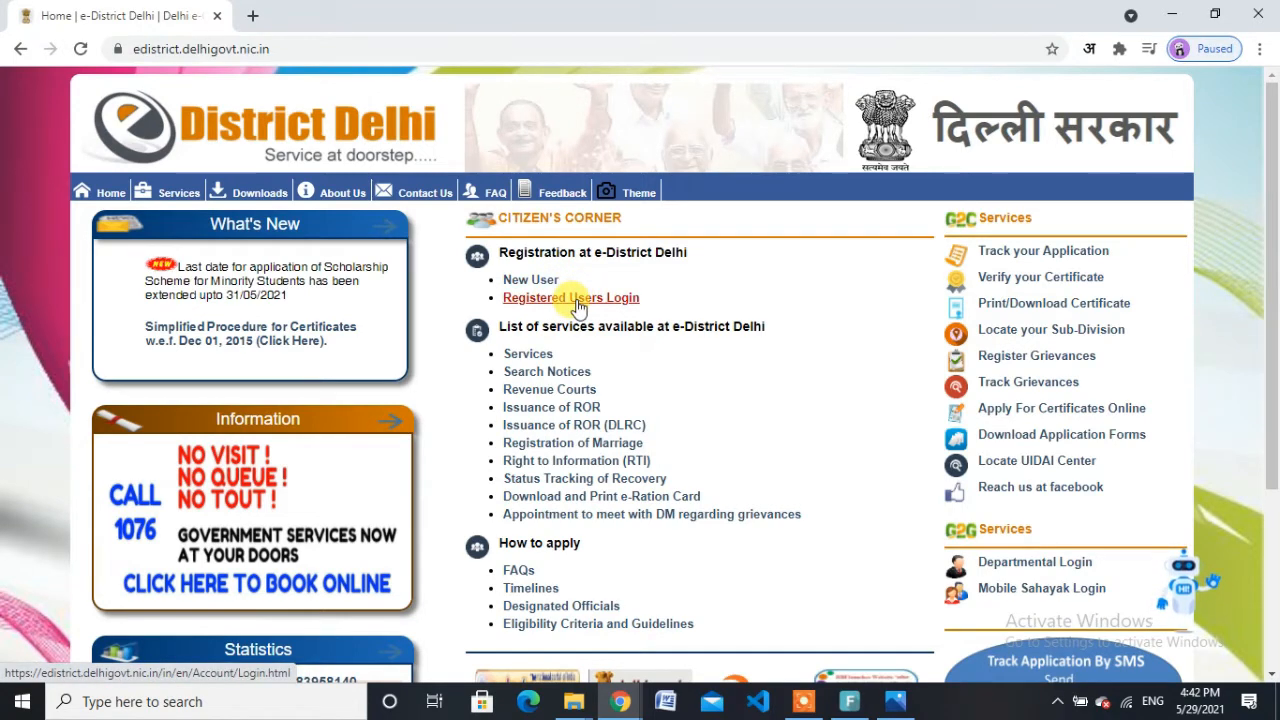
Step: Open Registered Users Login and enter the citizen's User Id and account password
left_click(577, 300)
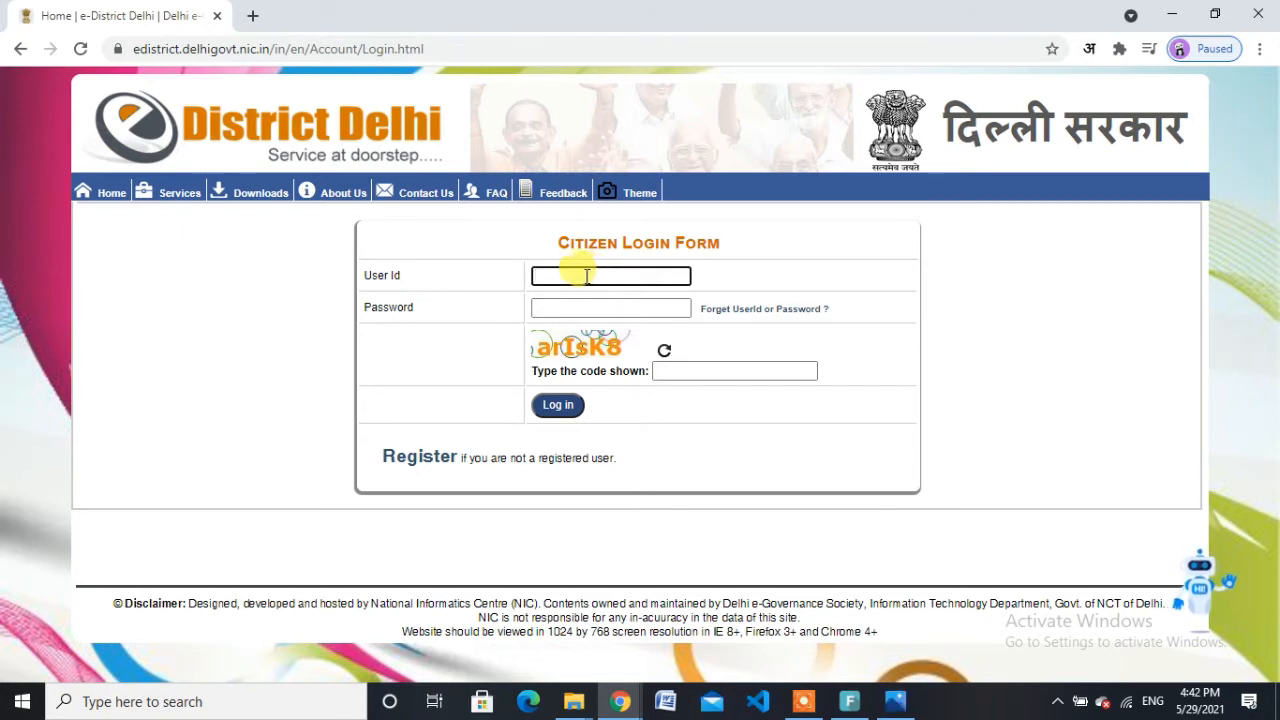
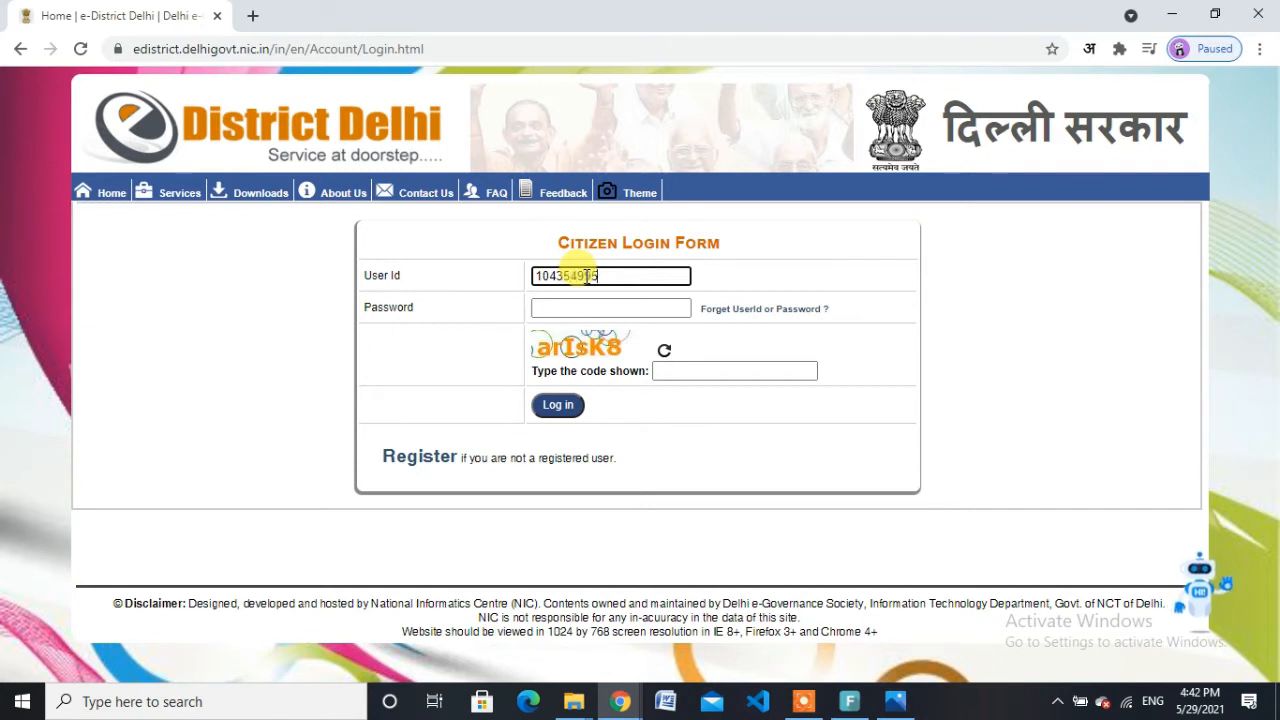
key("Tab")
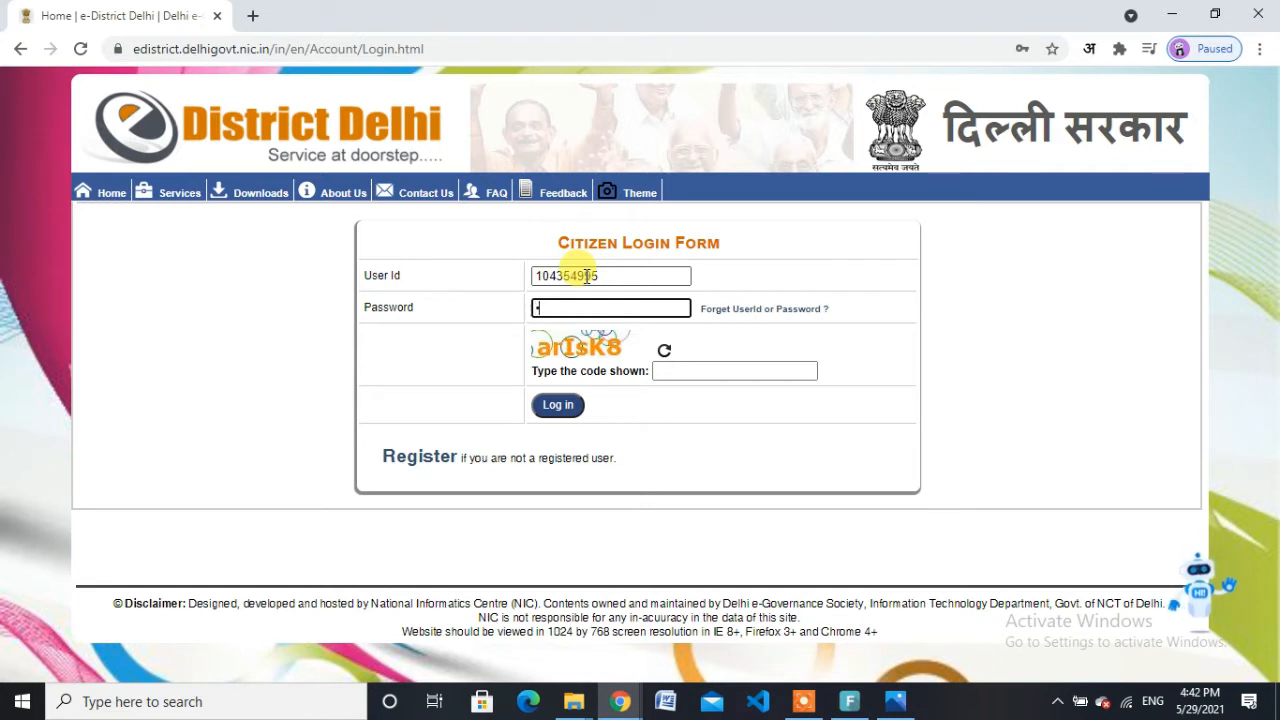
type("***********")
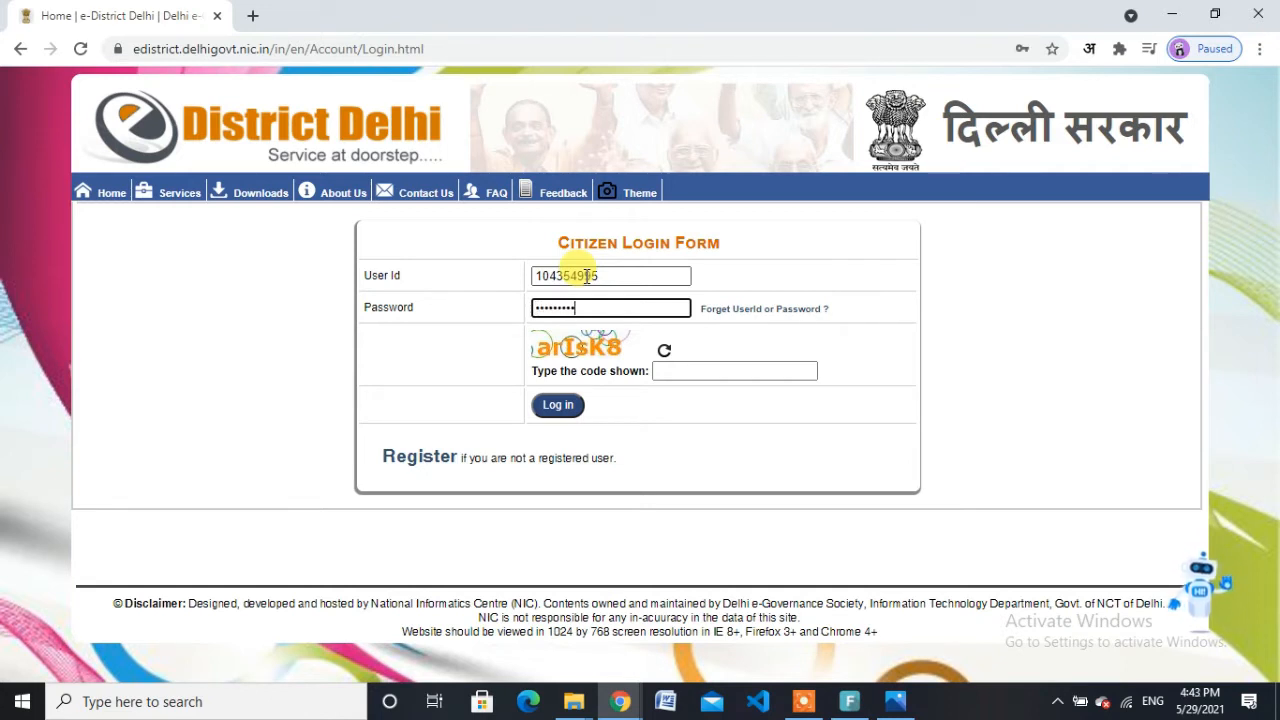
Step: Enter the displayed verification code correctly and log in
left_click(686, 369)
type("aeIs")
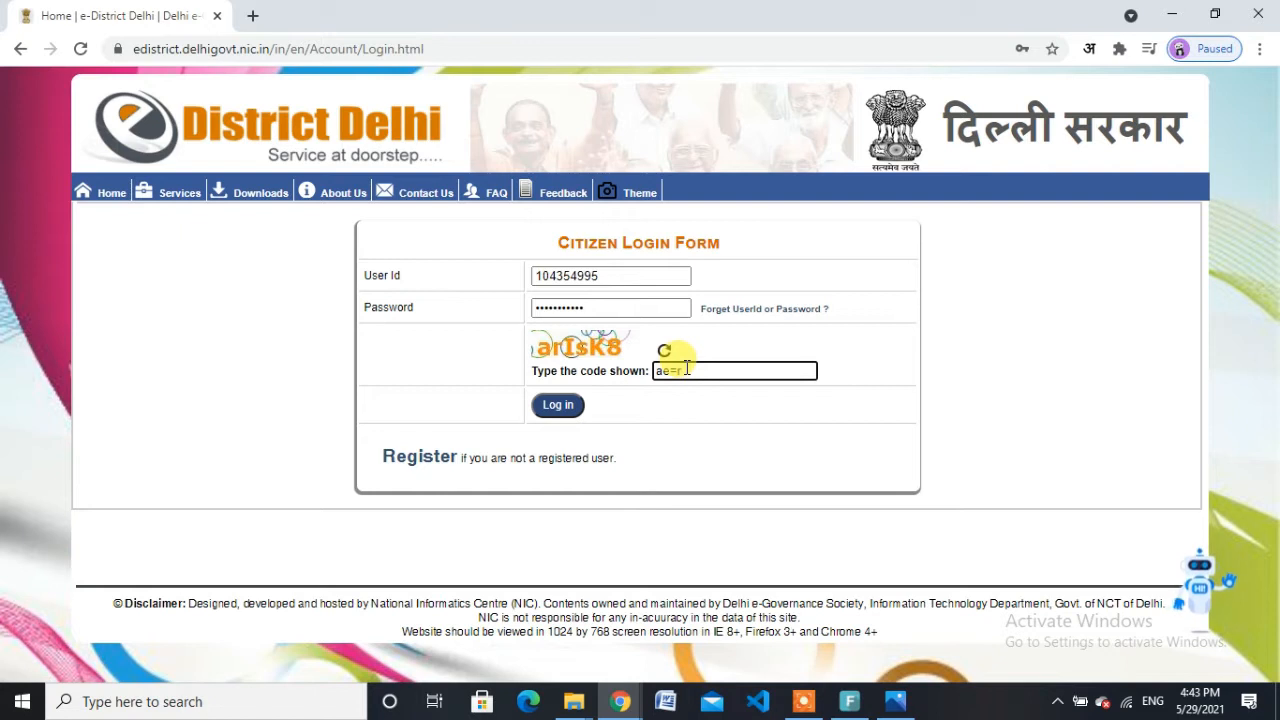
type("Is")
key("BackSpace")
type("l")
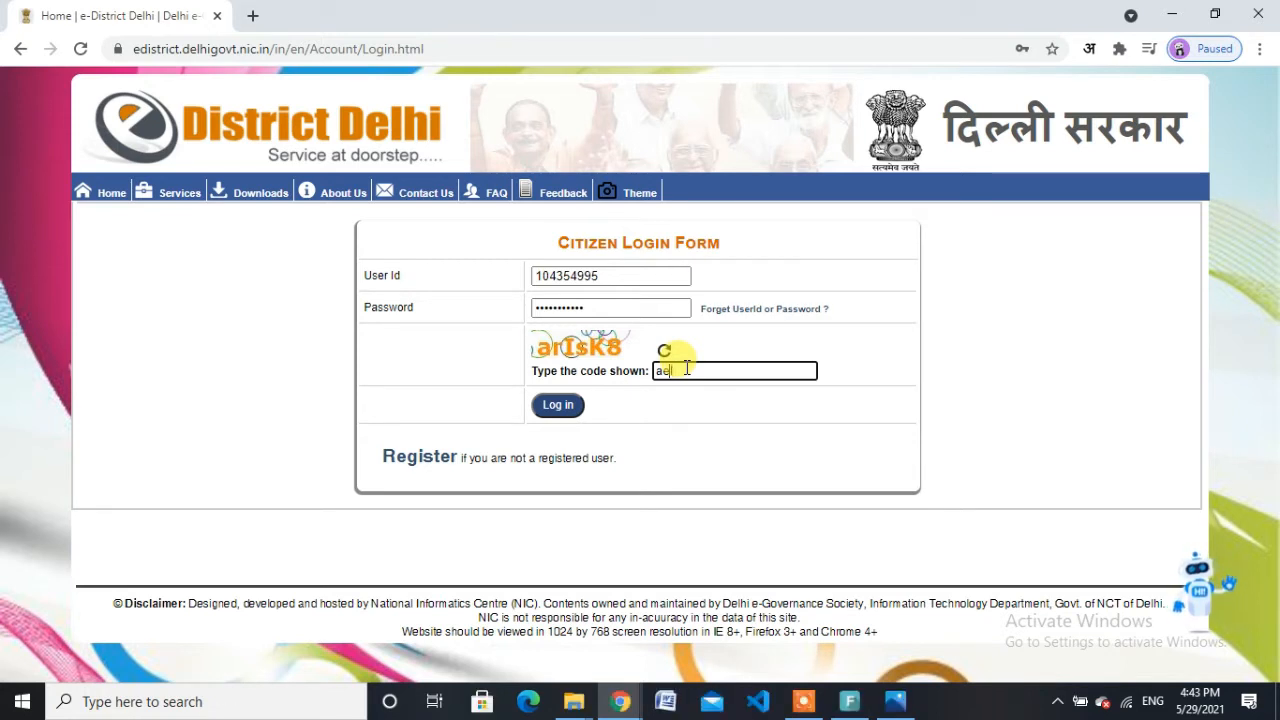
key("BackSpace")
key("BackSpace")
type("rls")
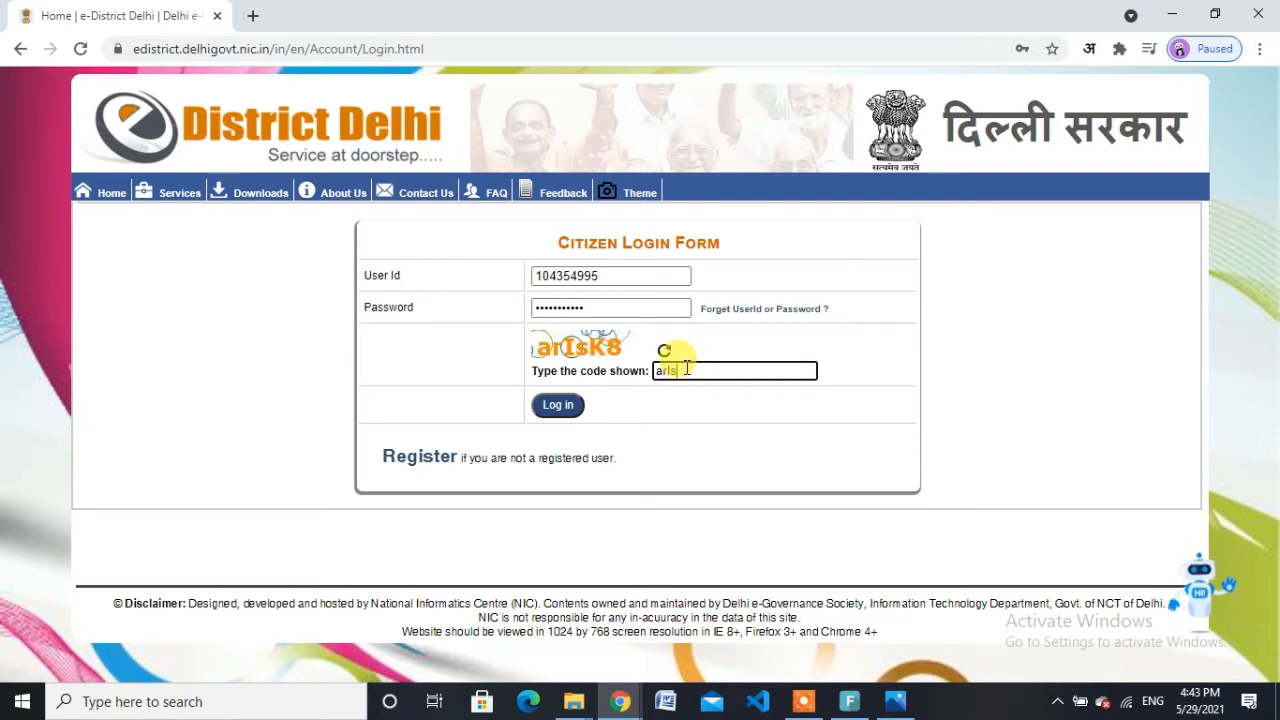
double_click(686, 369)
type("arIsK8")
left_click(557, 404)
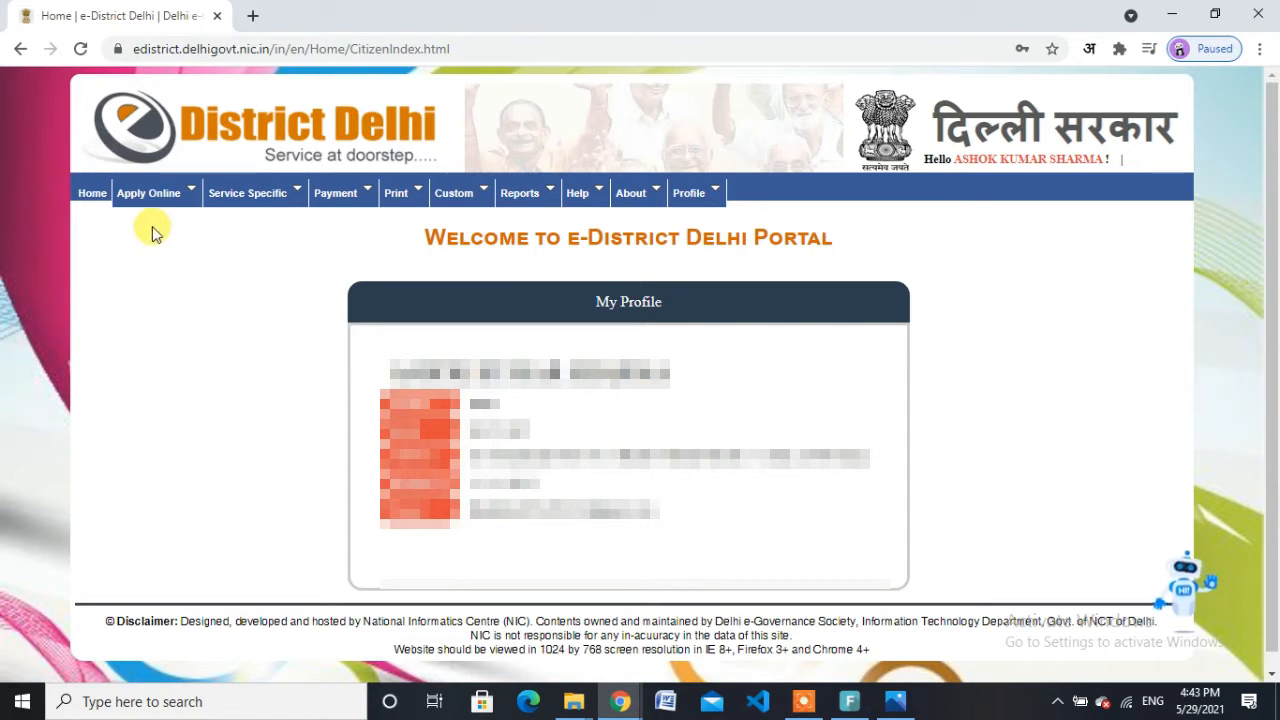
Step: From Apply for Services, scroll to row 29 and apply for Issuance of Caste (SC) Certificate
mouse_move(170, 200)
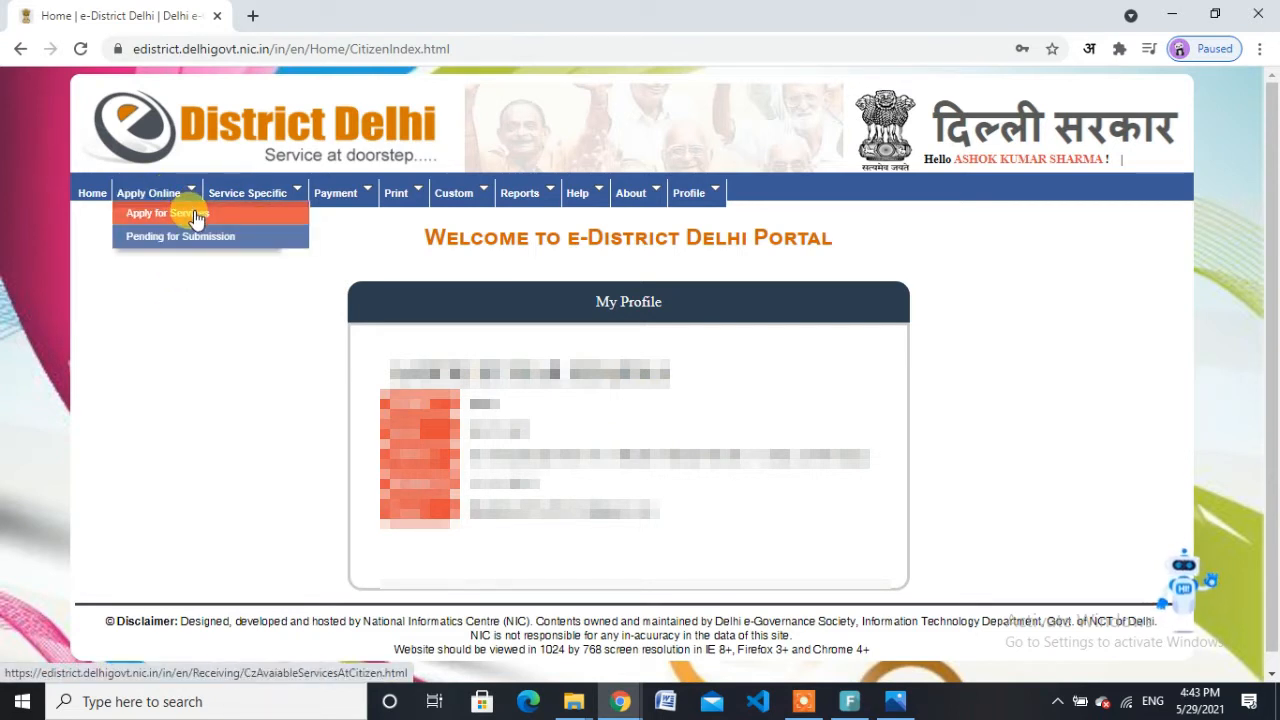
left_click(196, 215)
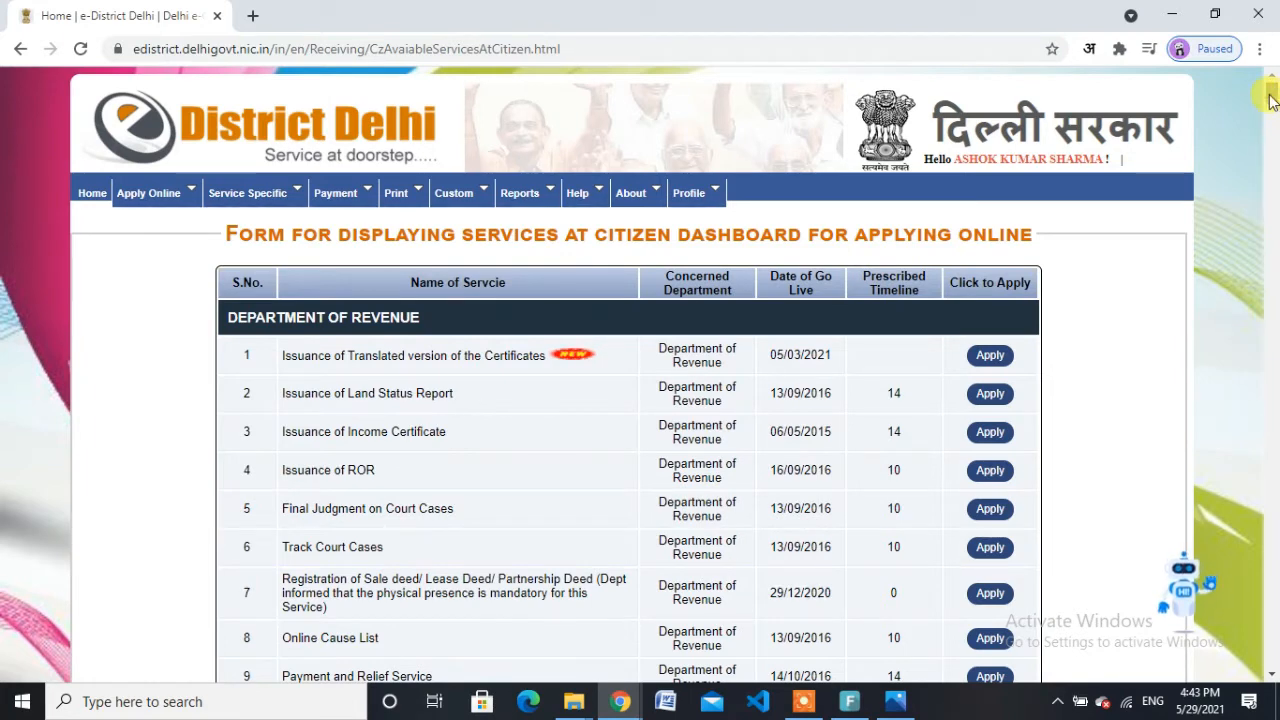
left_click_drag(1272, 100, 1274, 118)
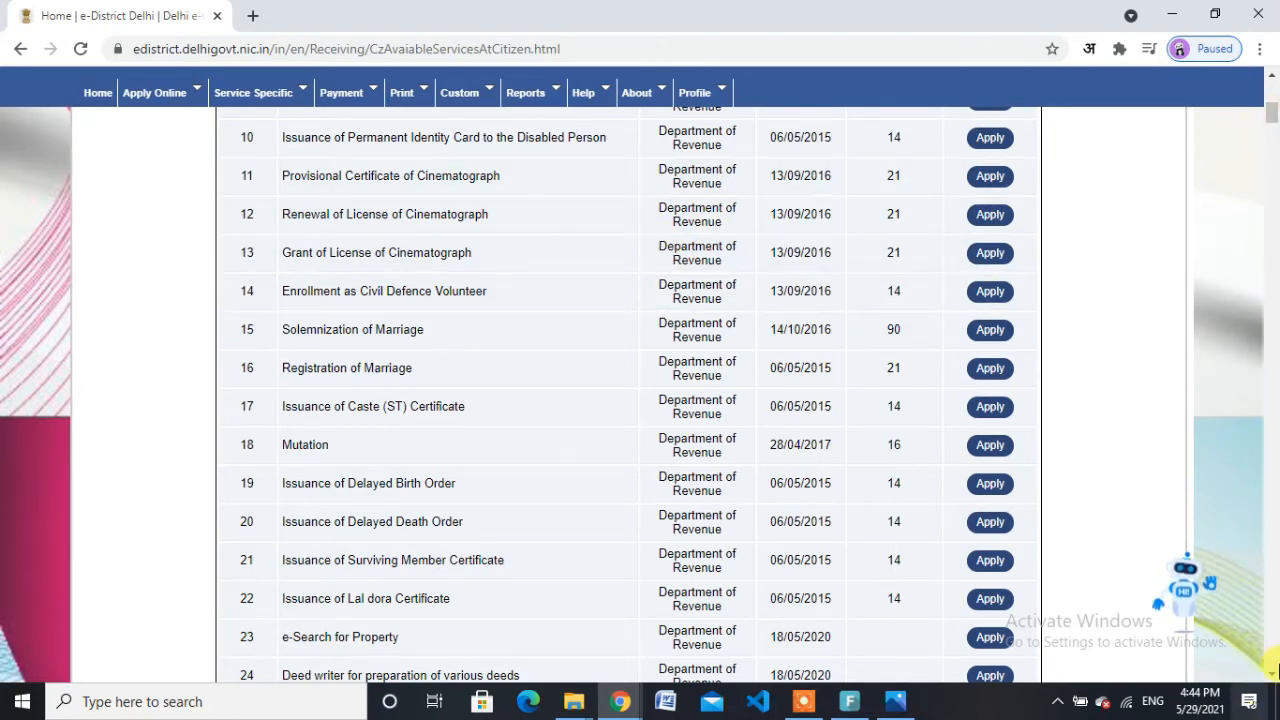
left_click(1273, 675)
left_click(1273, 675)
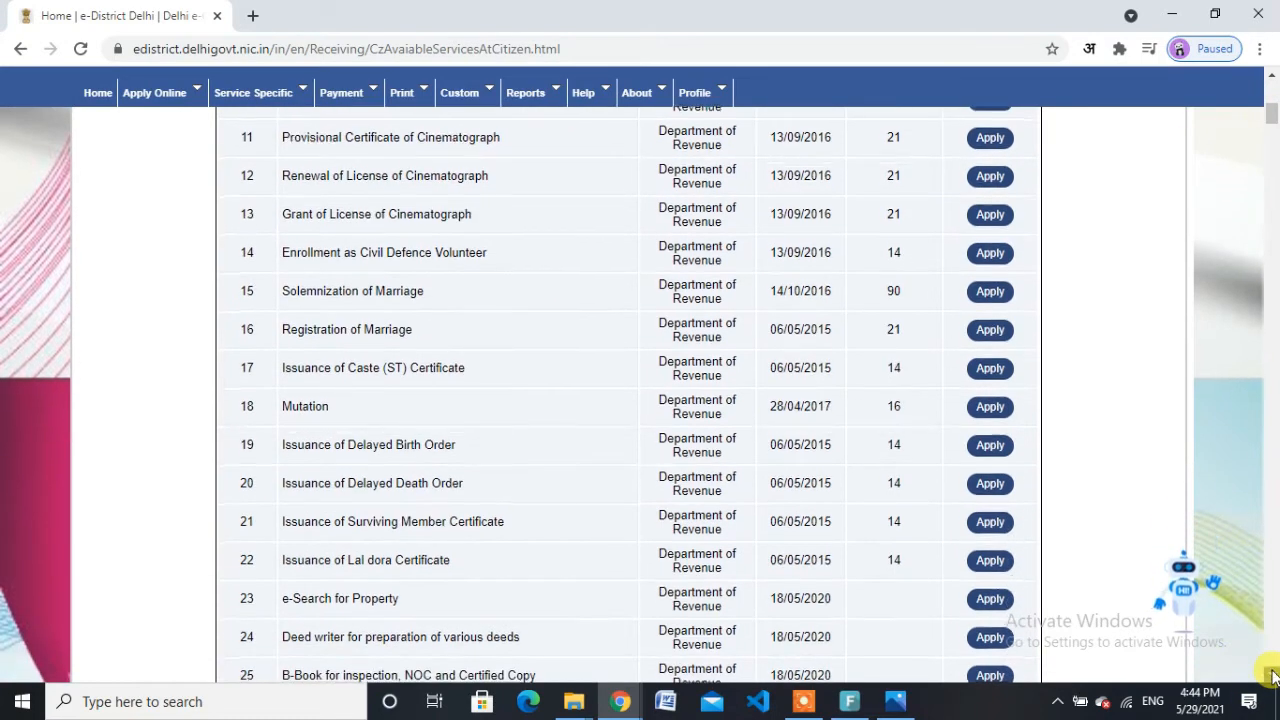
left_click(1273, 675)
left_click(1273, 675)
left_click(1273, 675)
left_click(1273, 675)
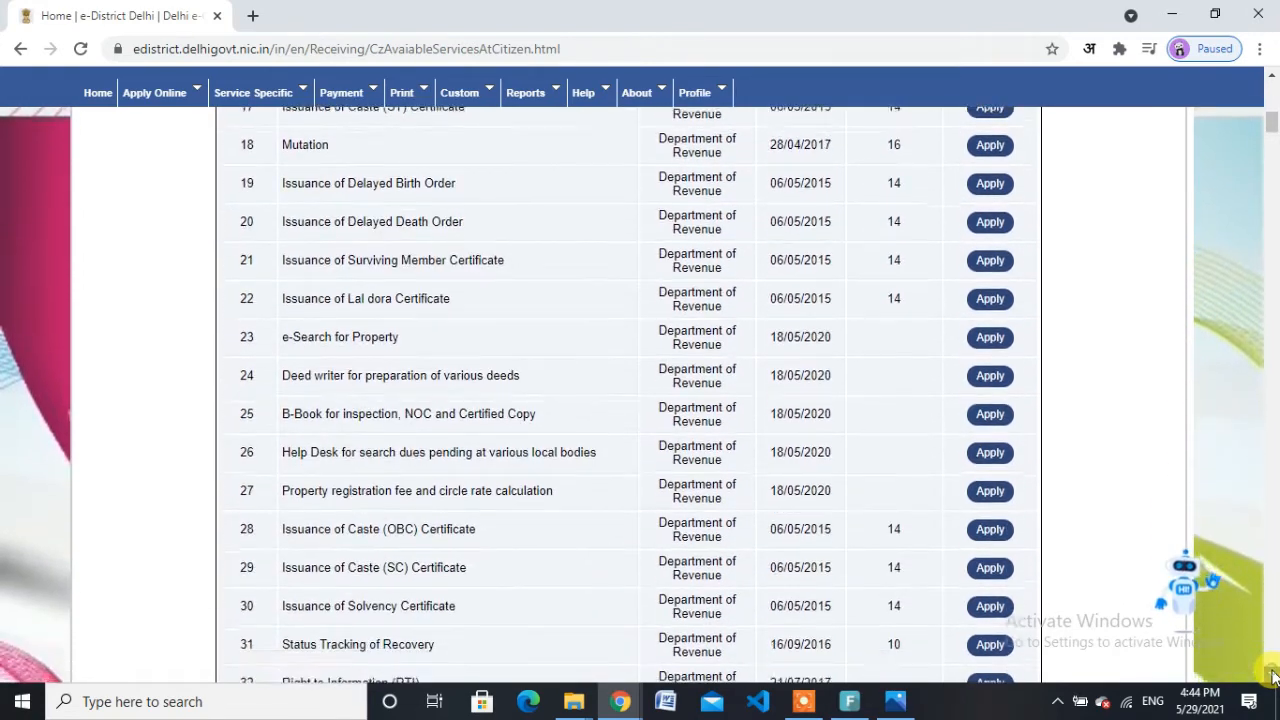
left_click(1273, 675)
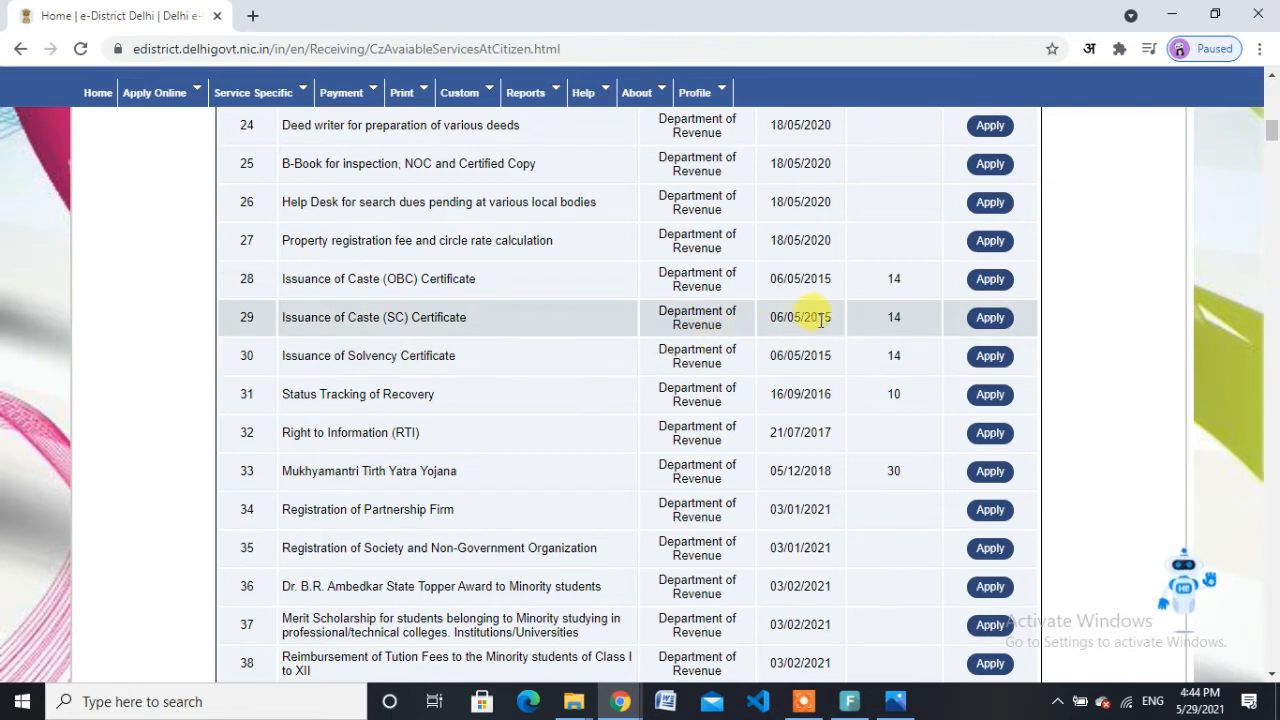
left_click(989, 318)
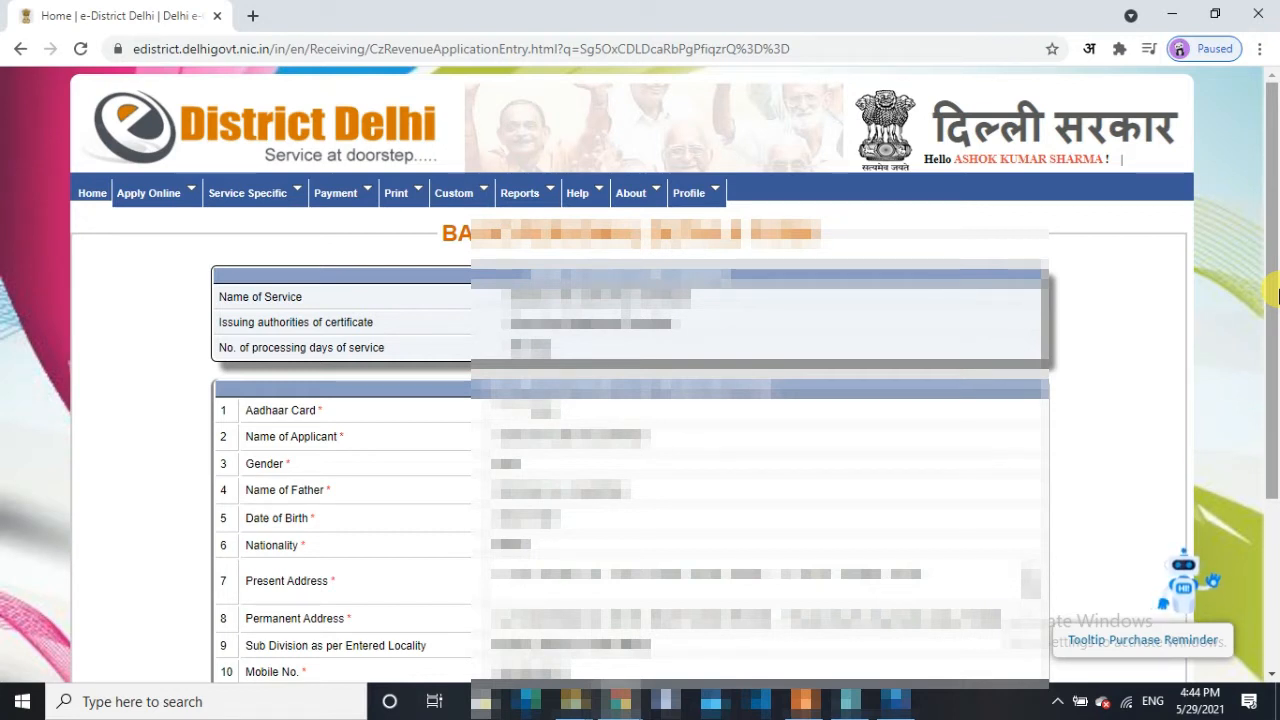
Step: Scroll past the pre-filled Basic/Personal Details and continue to the service details form
left_click_drag(1276, 293, 1276, 350)
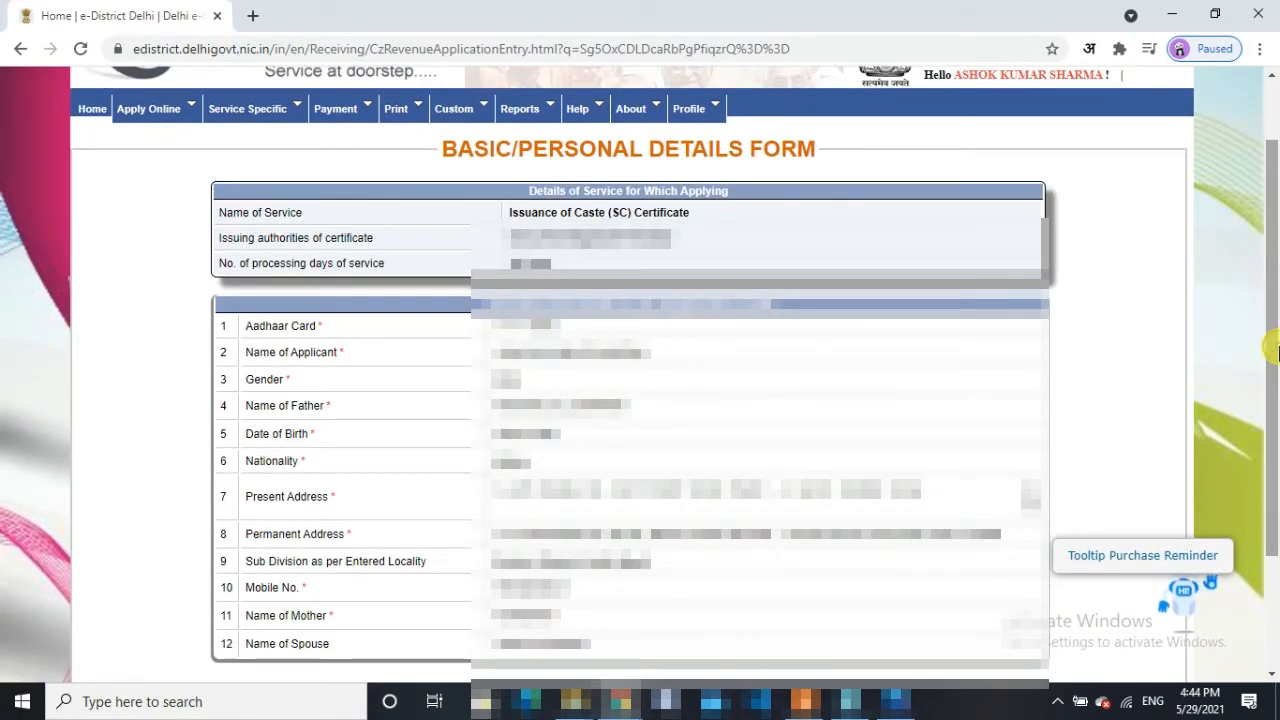
left_click_drag(1277, 350, 1277, 413)
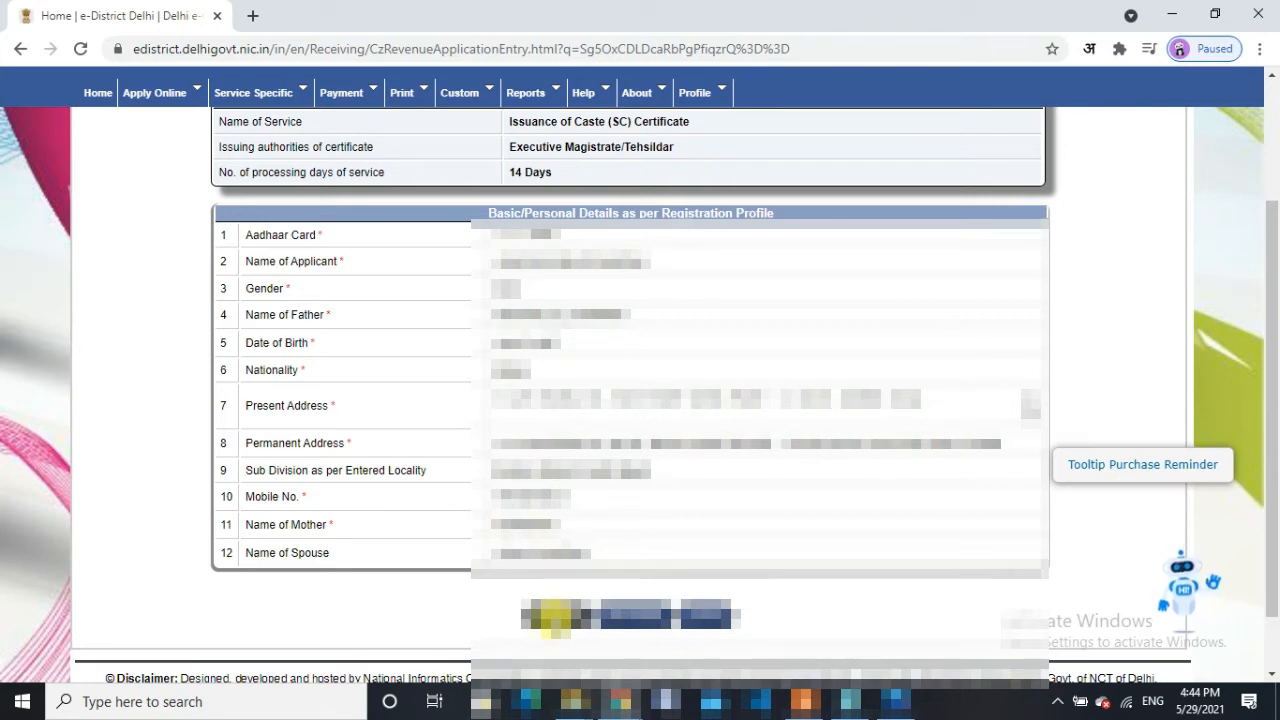
left_click(553, 614)
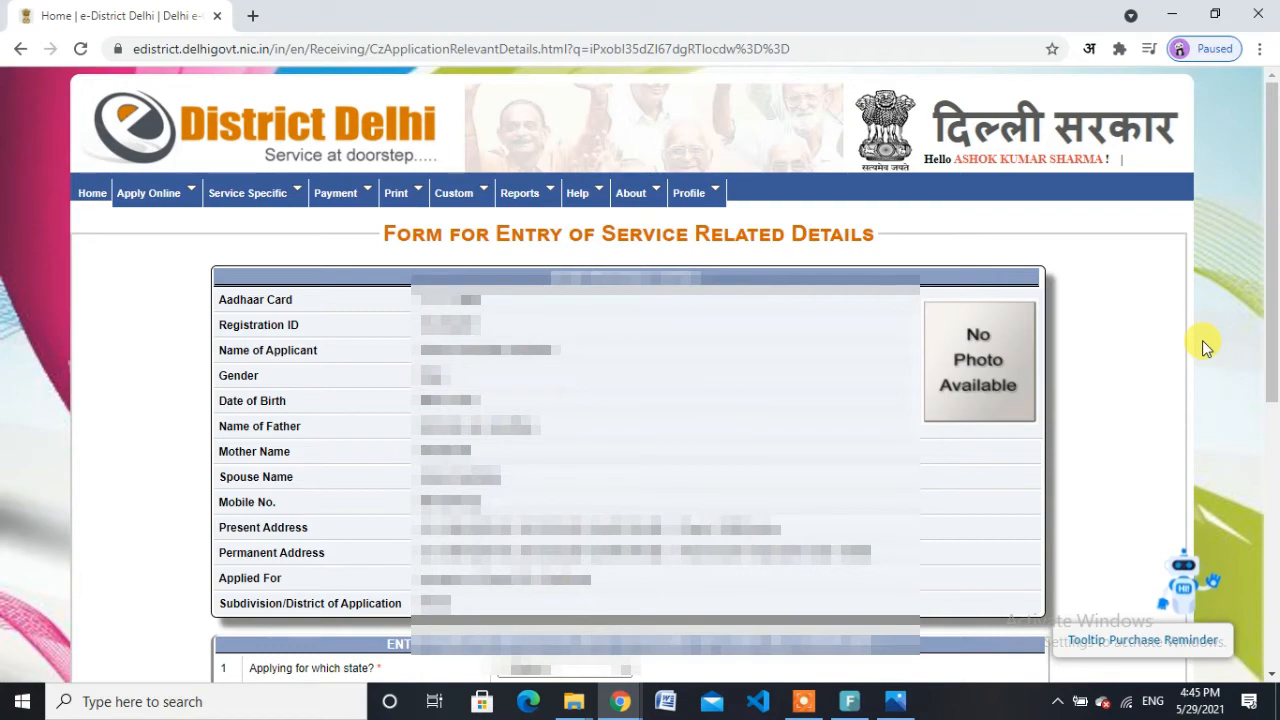
Step: Select the applying state, religion and caste name, and answer the original Delhi inhabitant question
left_click_drag(1277, 318, 1277, 568)
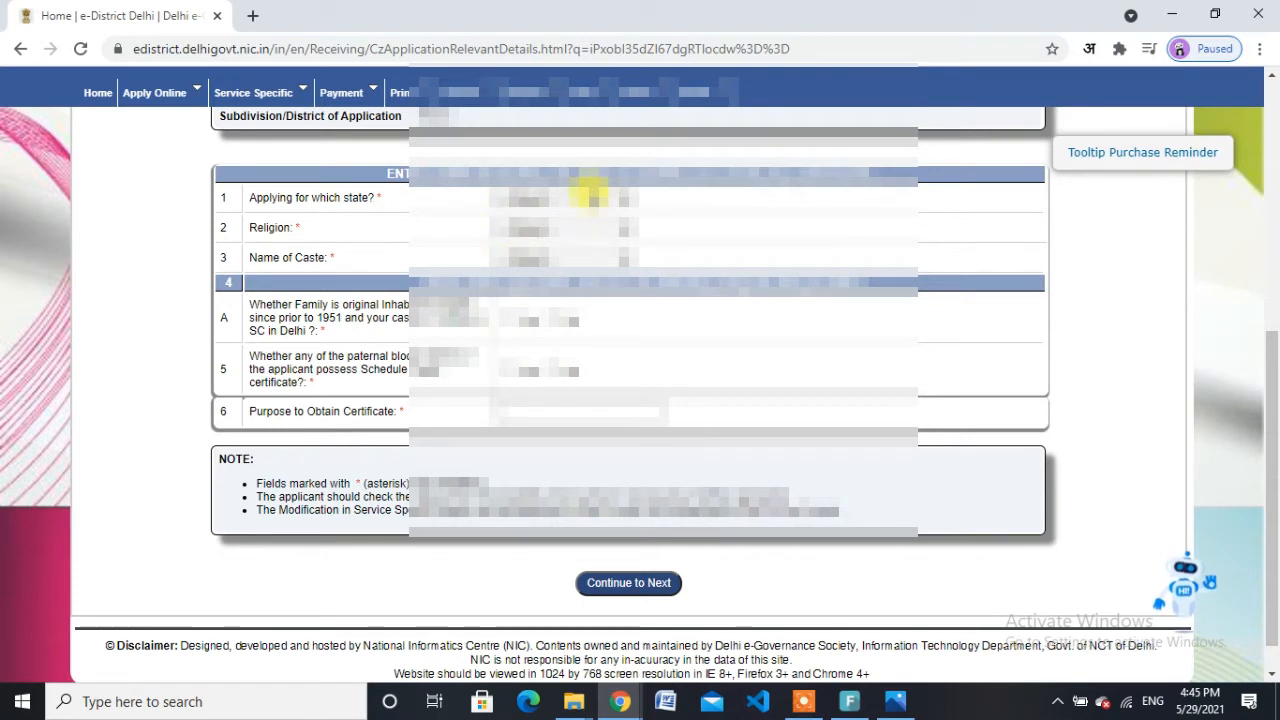
left_click(585, 197)
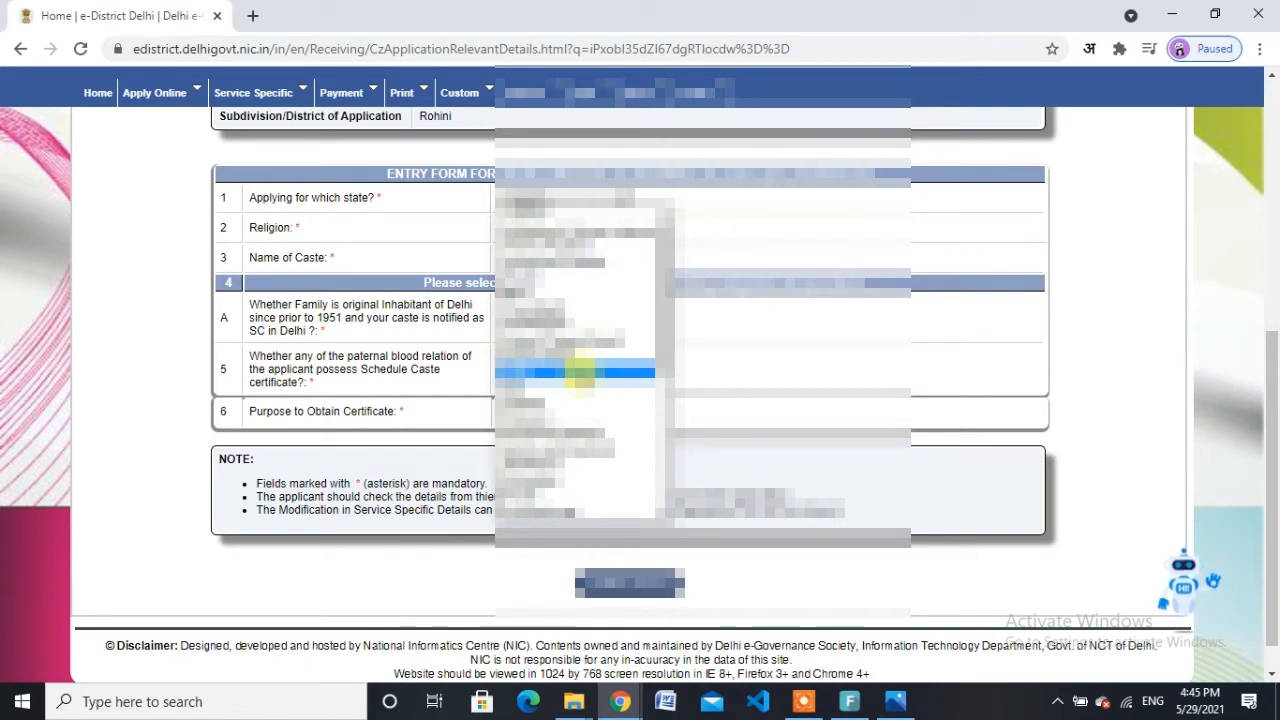
left_click(580, 372)
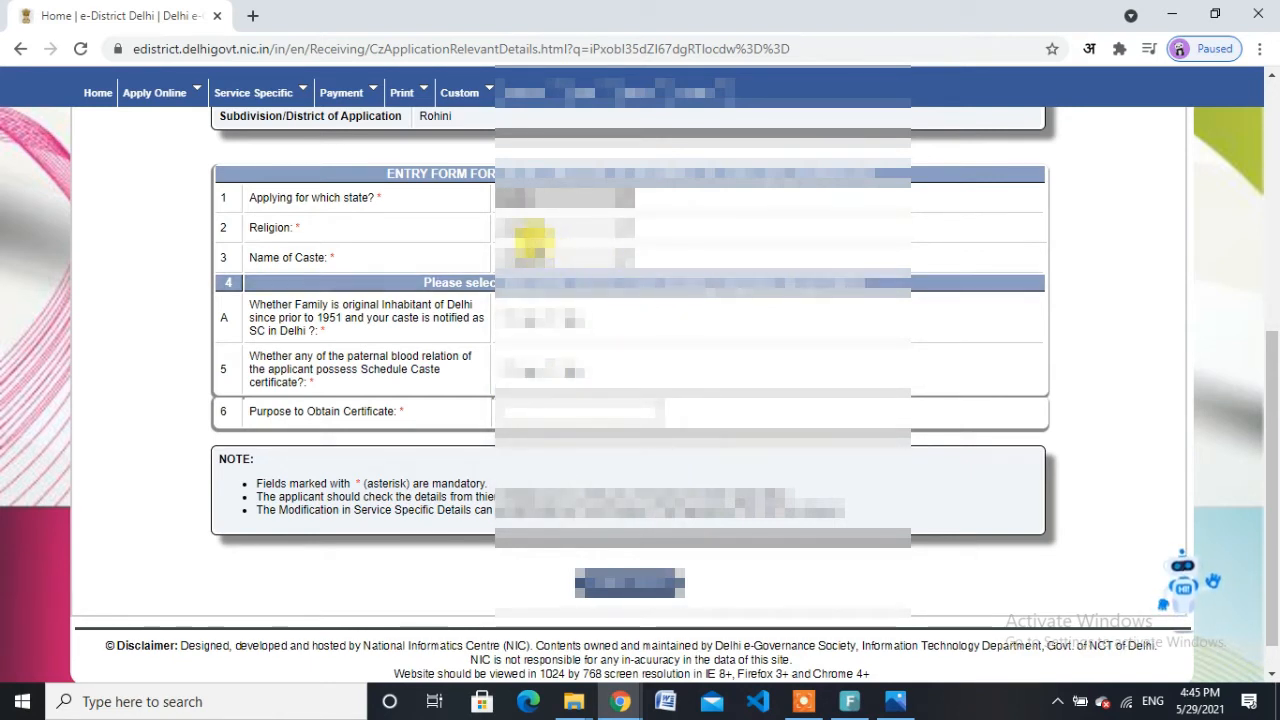
left_click(551, 231)
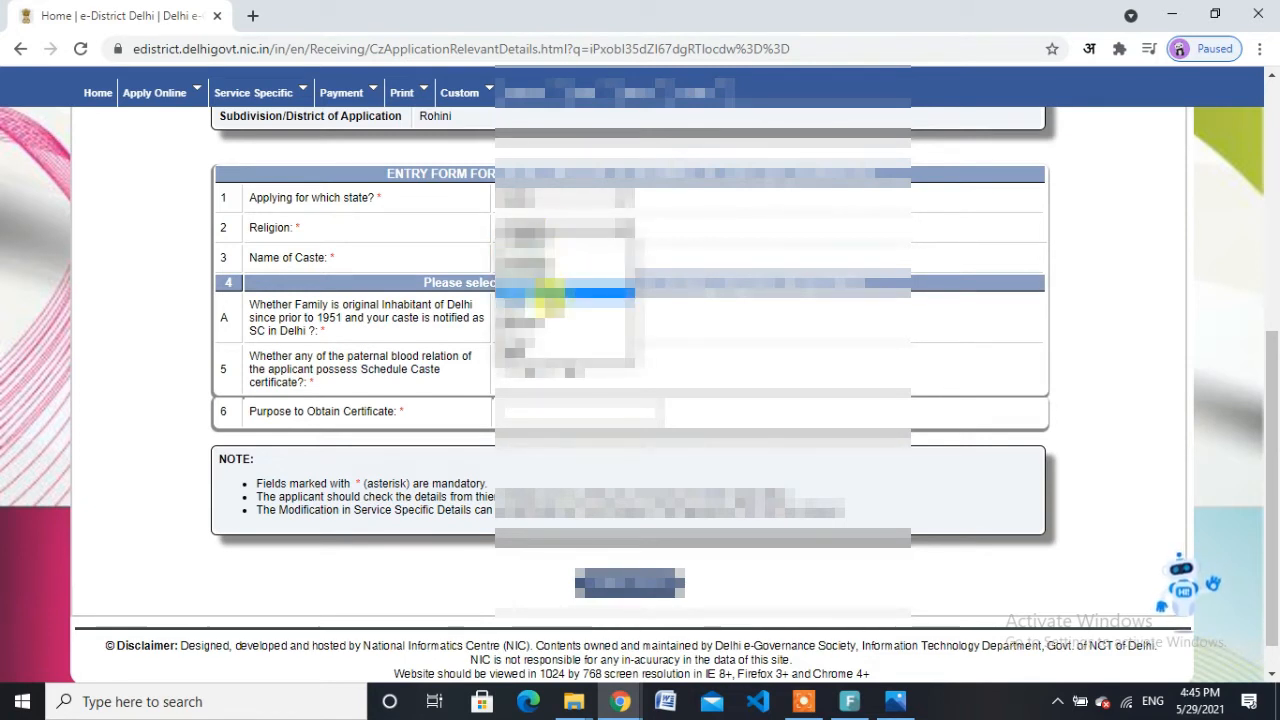
left_click(549, 297)
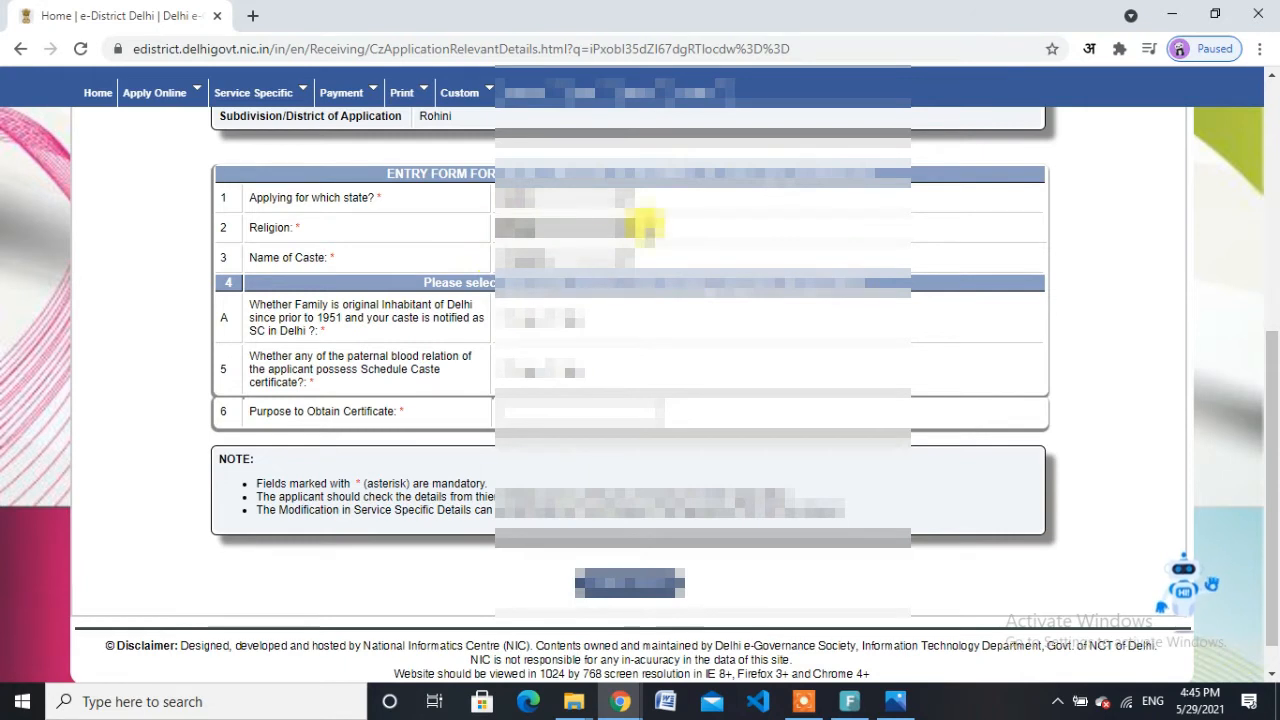
left_click(573, 256)
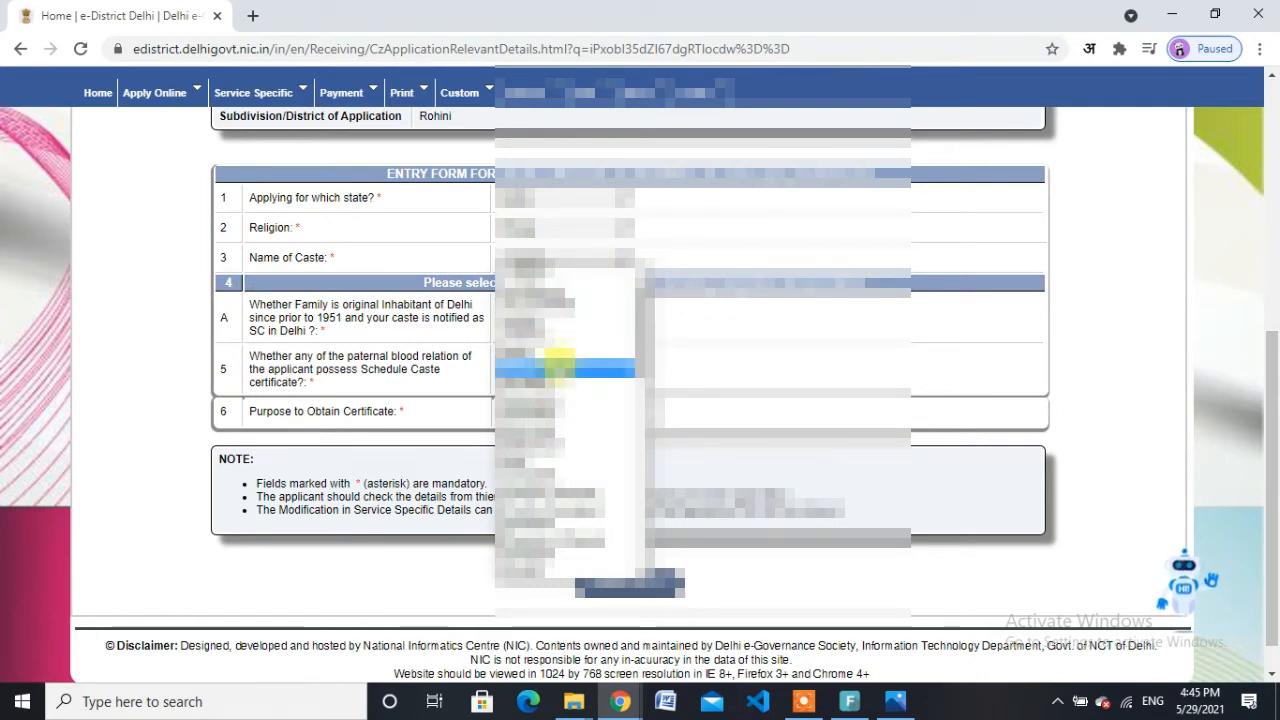
left_click(560, 369)
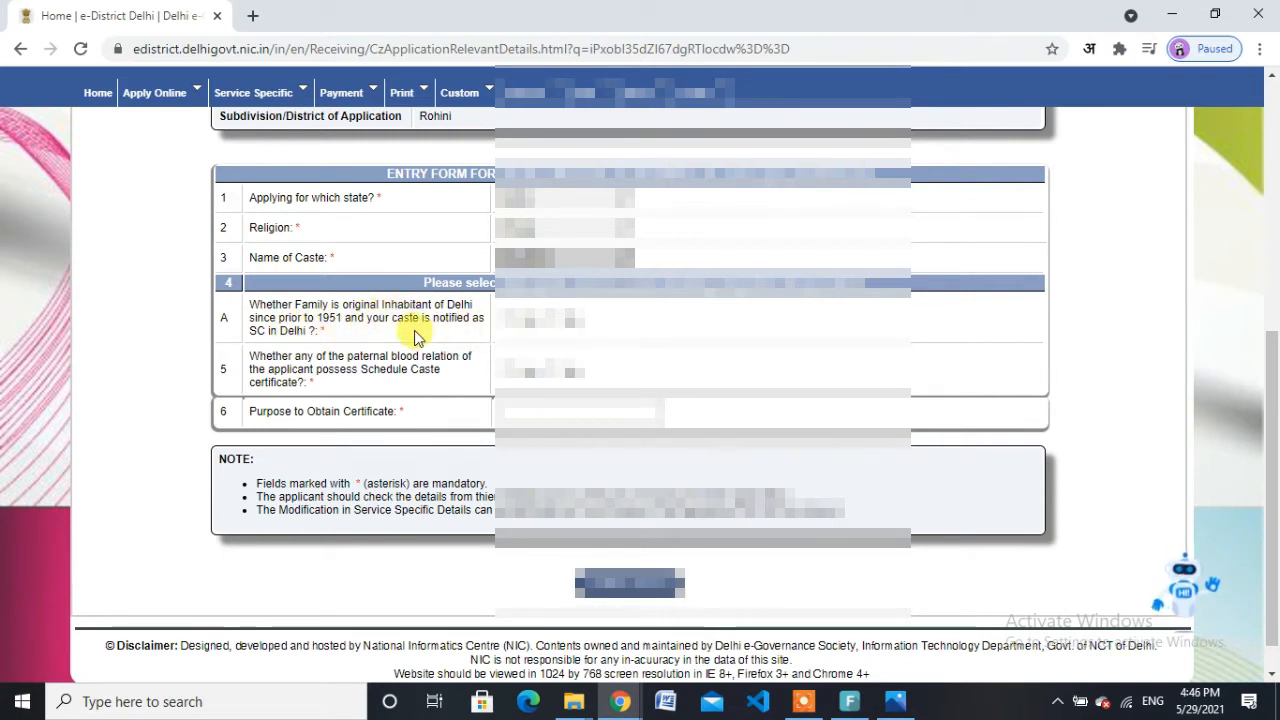
left_click(512, 318)
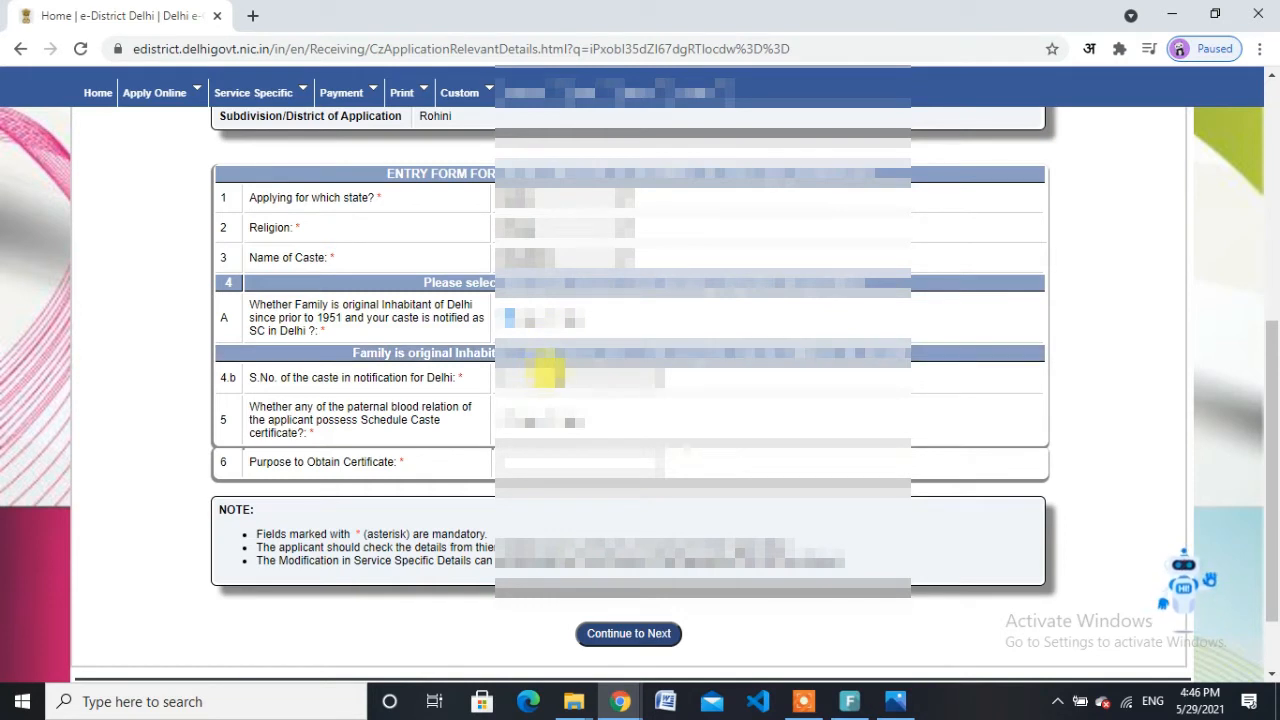
left_click(545, 374)
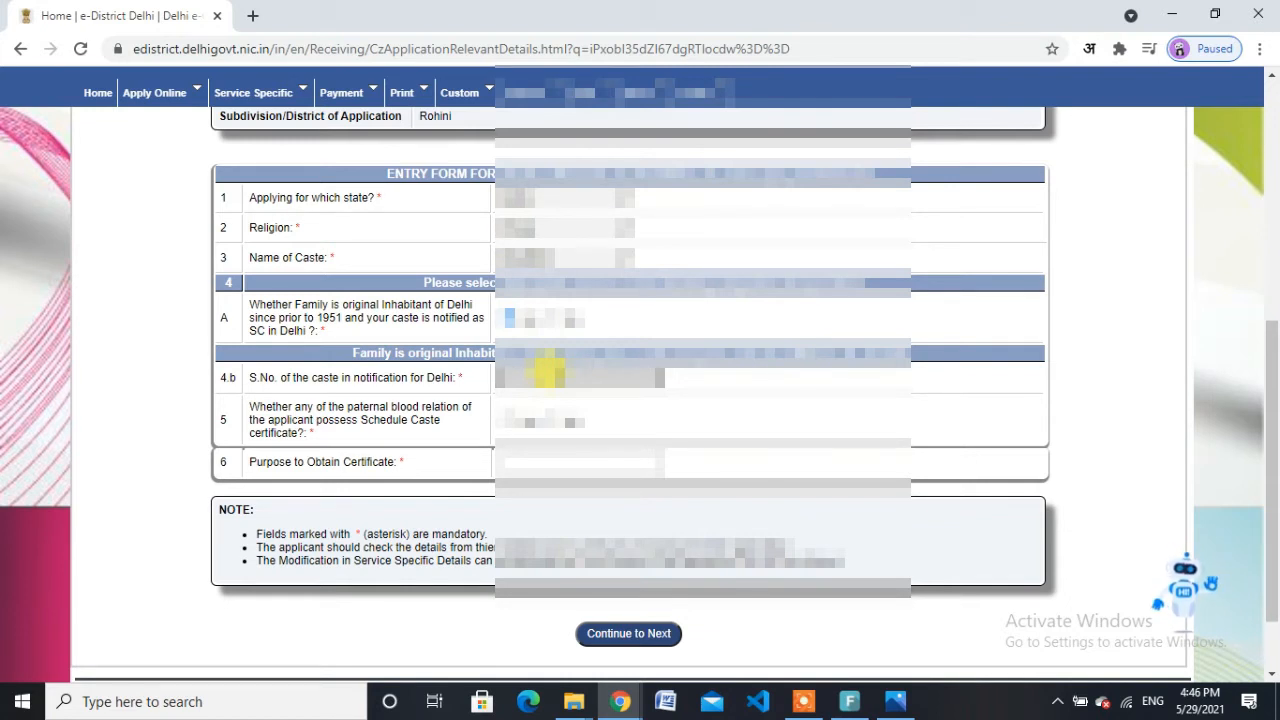
Step: In a new tab, search Google for 'caste serial number sc'
left_click(253, 16)
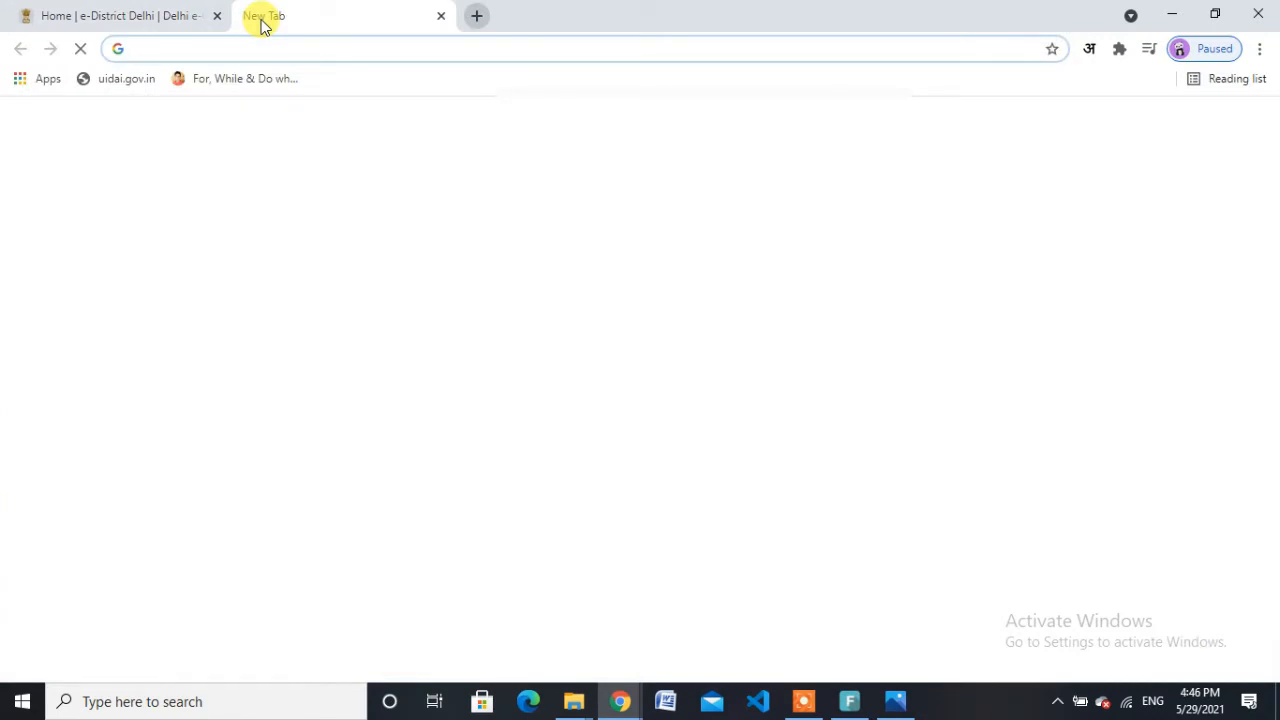
type("caste s")
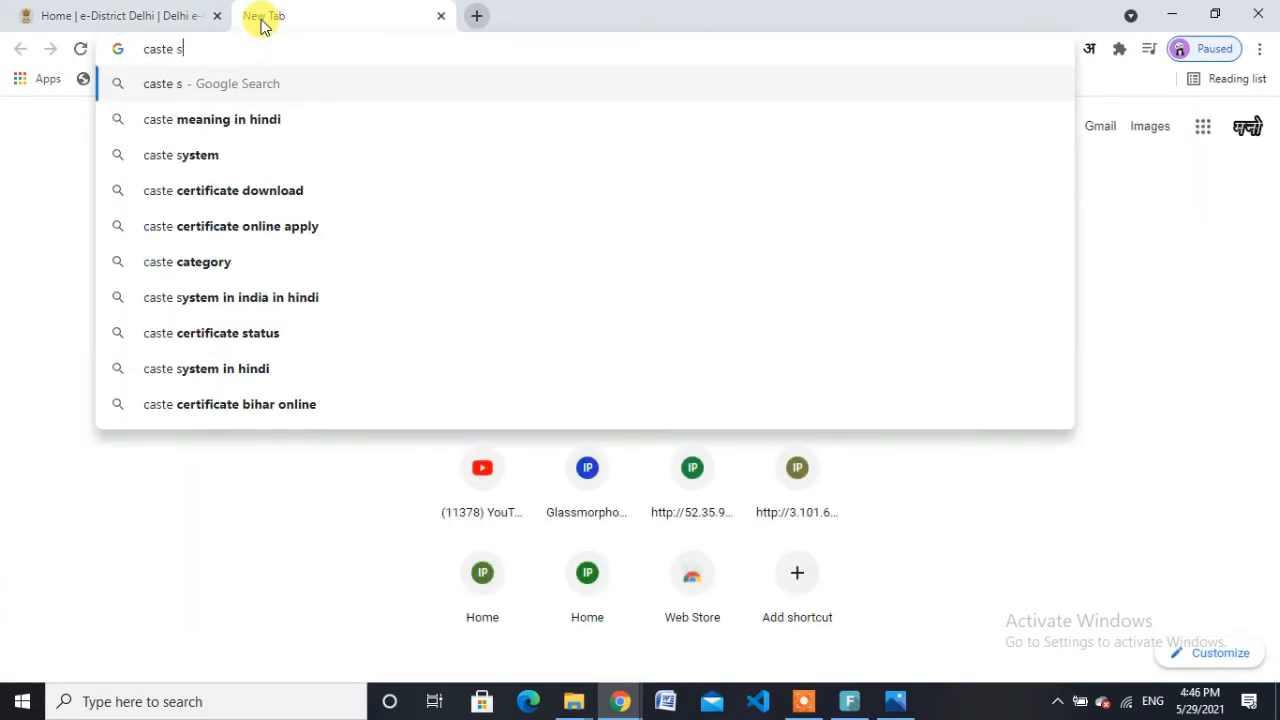
type("eri")
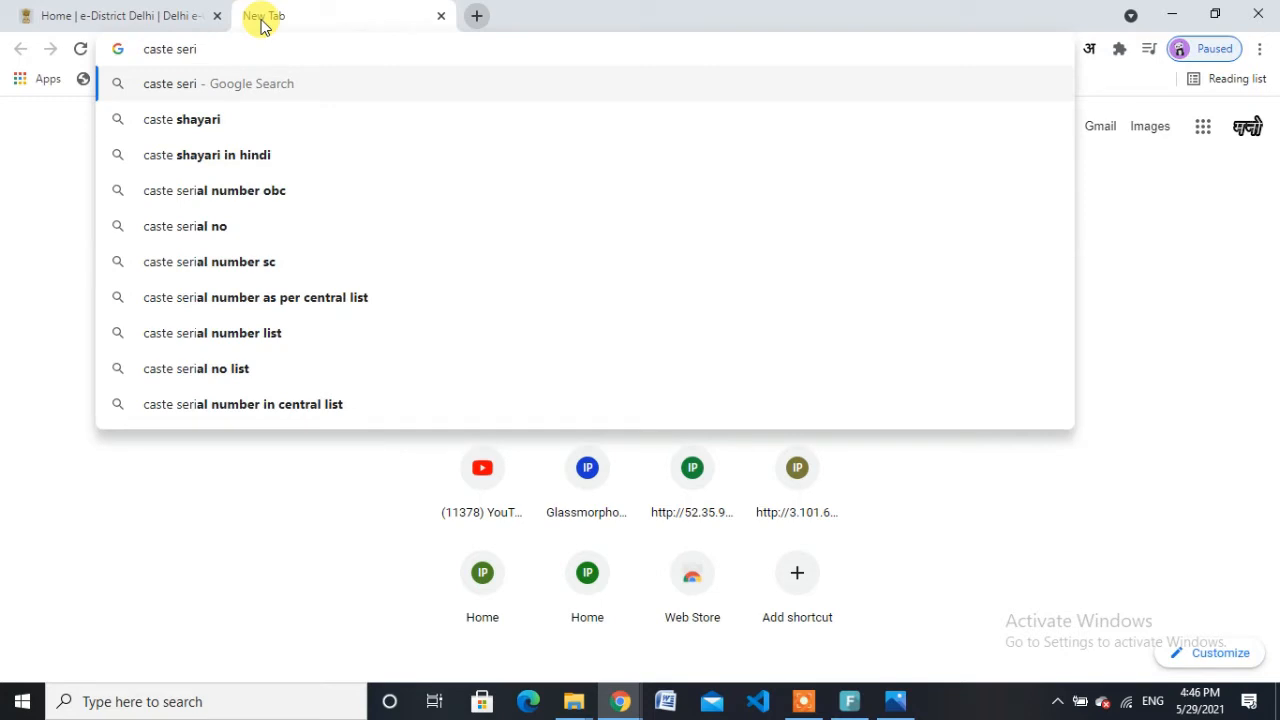
type("al")
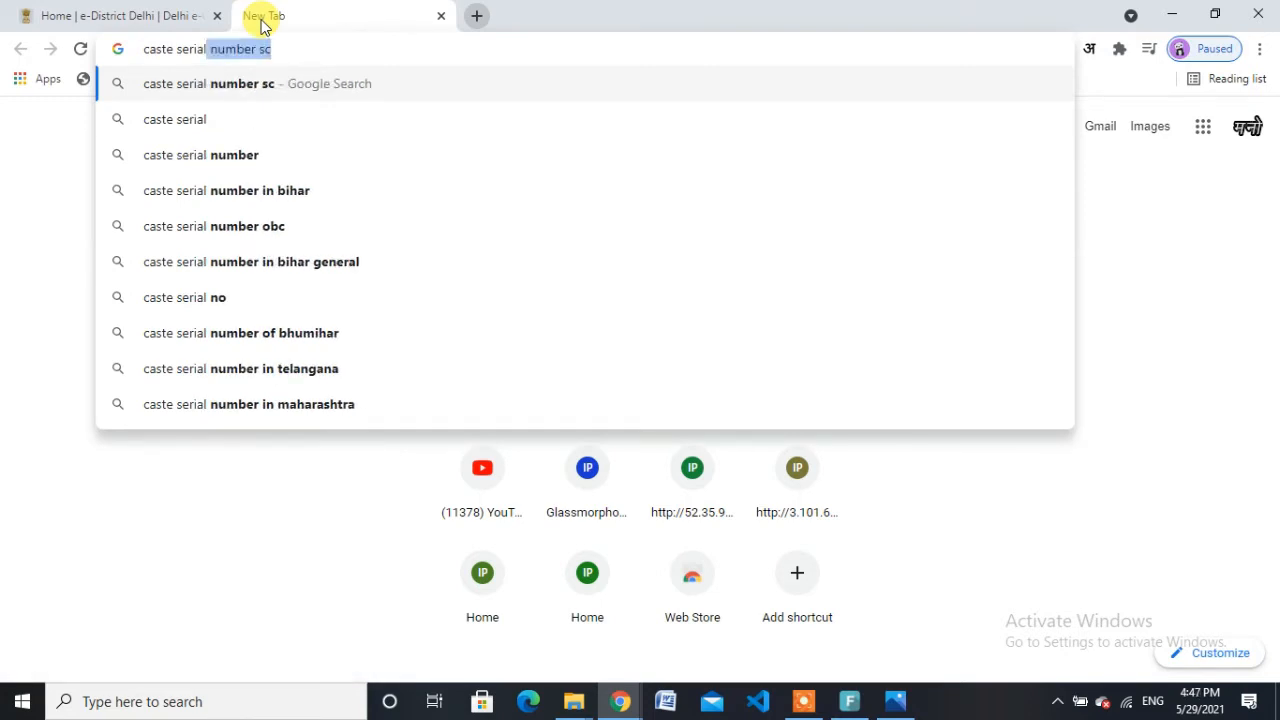
key("Return")
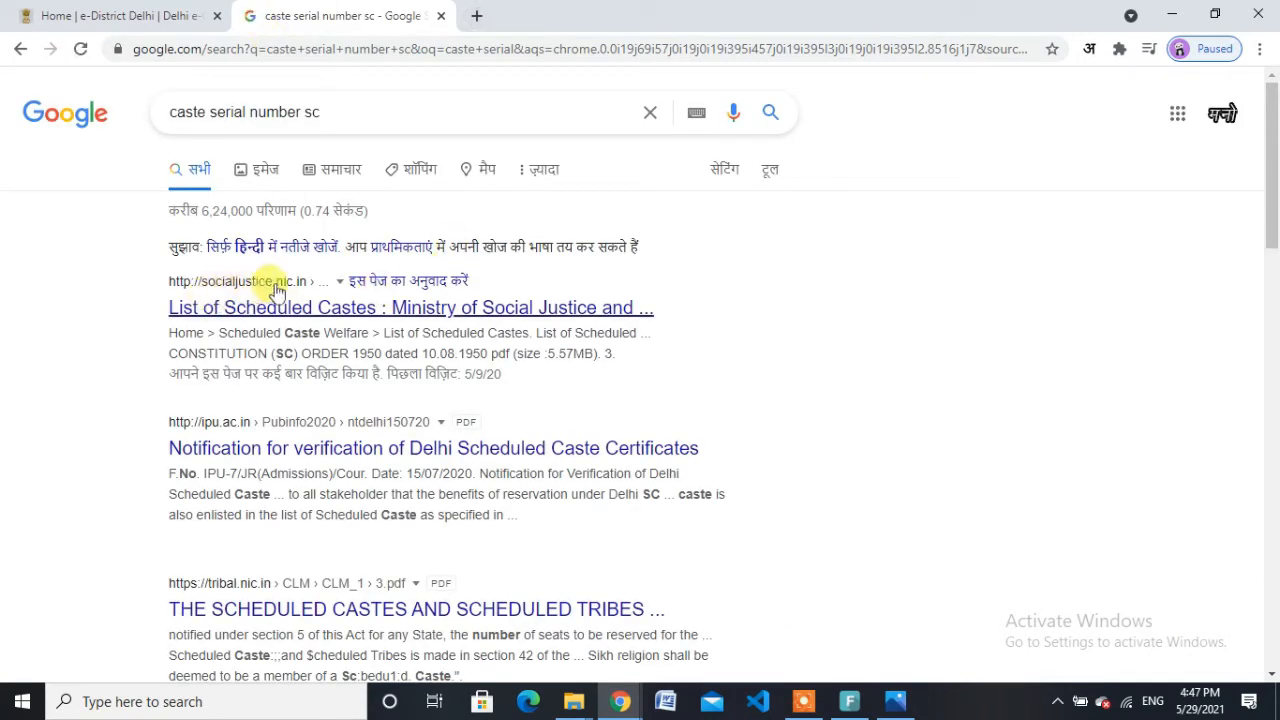
Step: Open the Ministry's Delhi Scheduled Castes list, check Chuhra (Balmiki) as No. 12, and return to the form
left_click(276, 316)
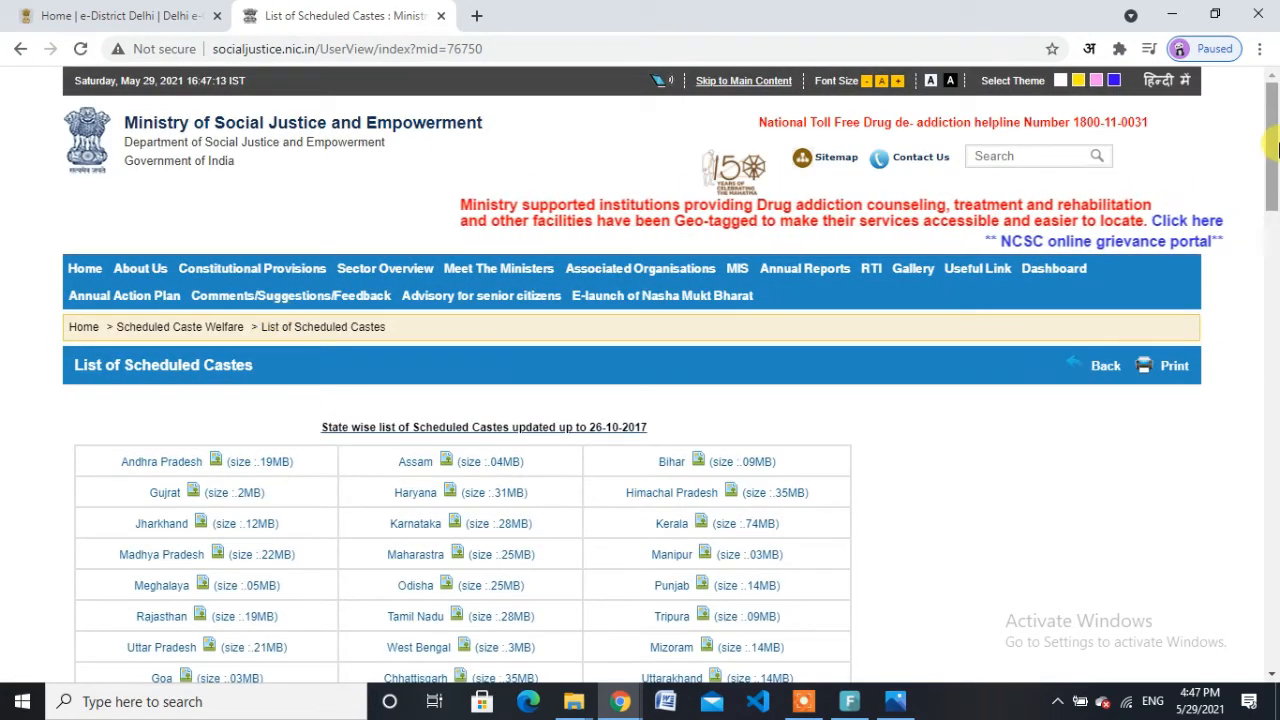
left_click_drag(1274, 178, 1272, 206)
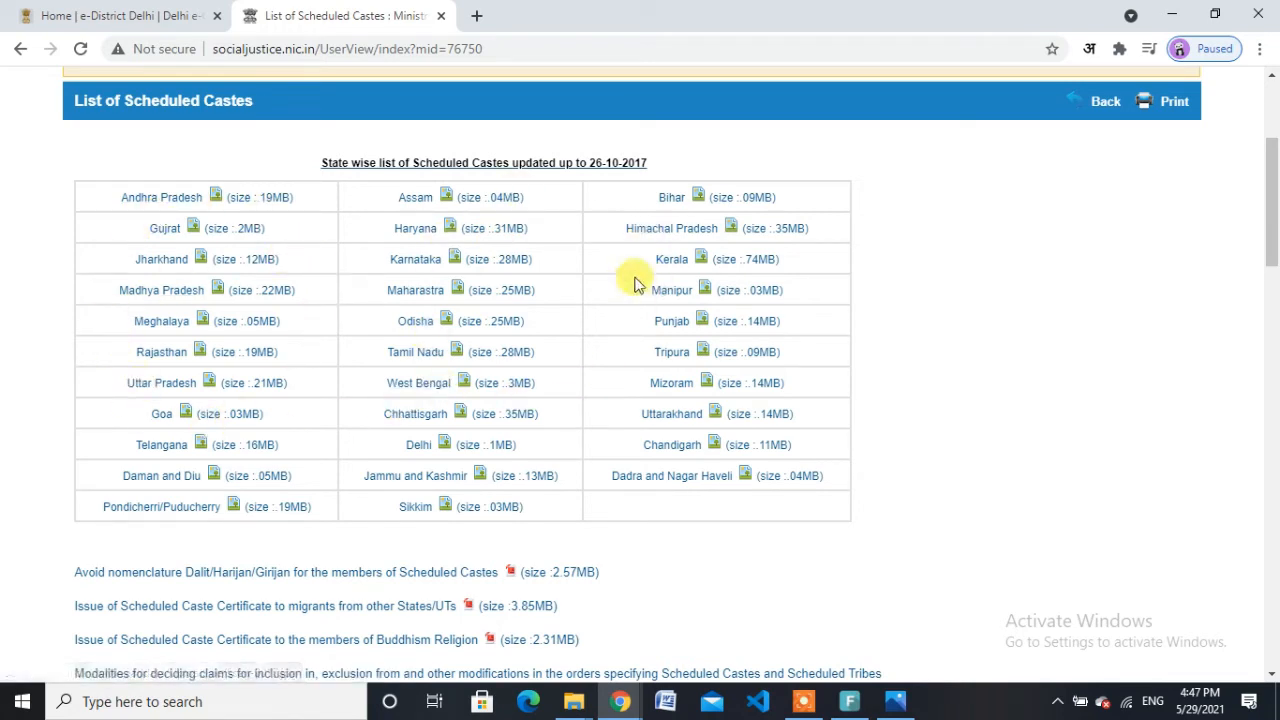
left_click(430, 452)
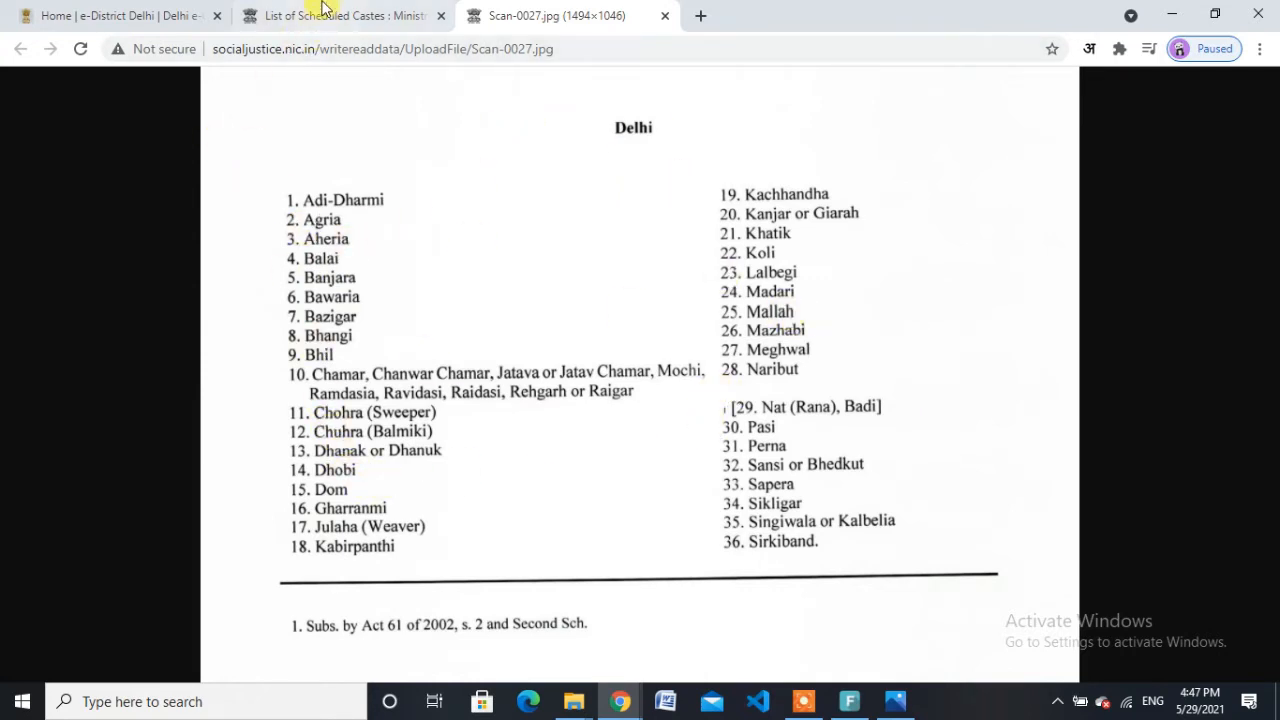
left_click(75, 8)
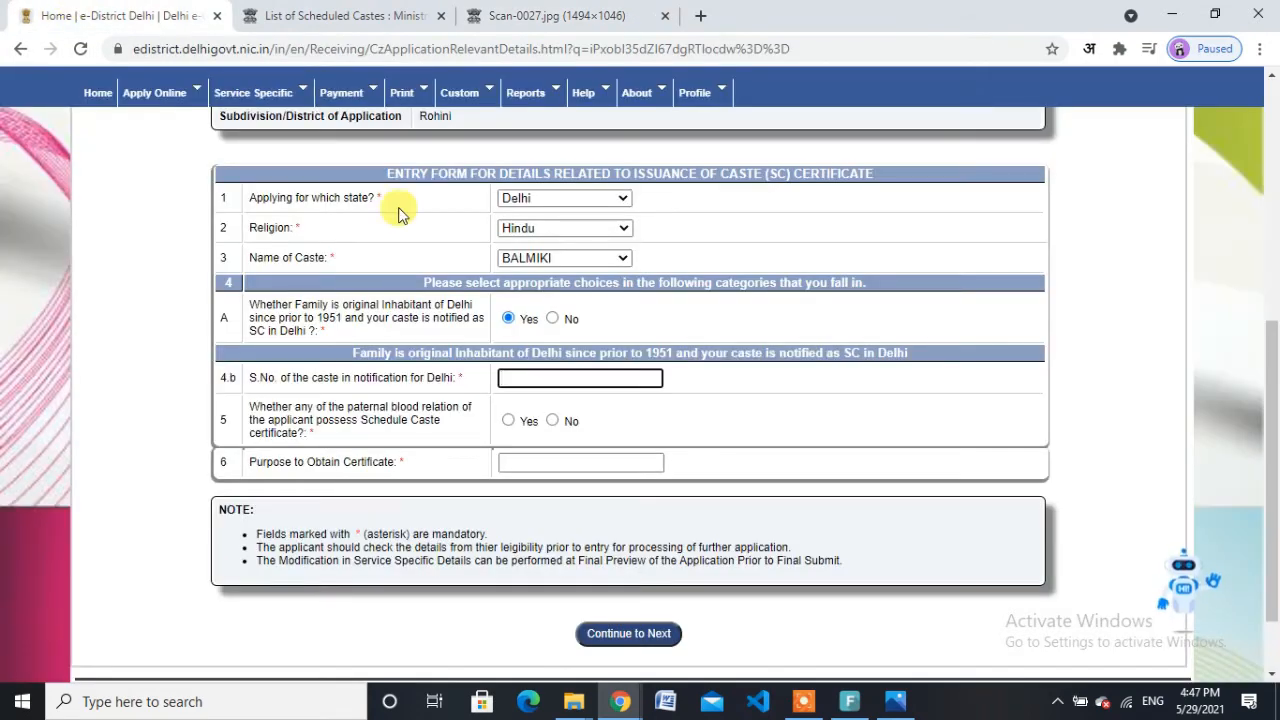
left_click(557, 10)
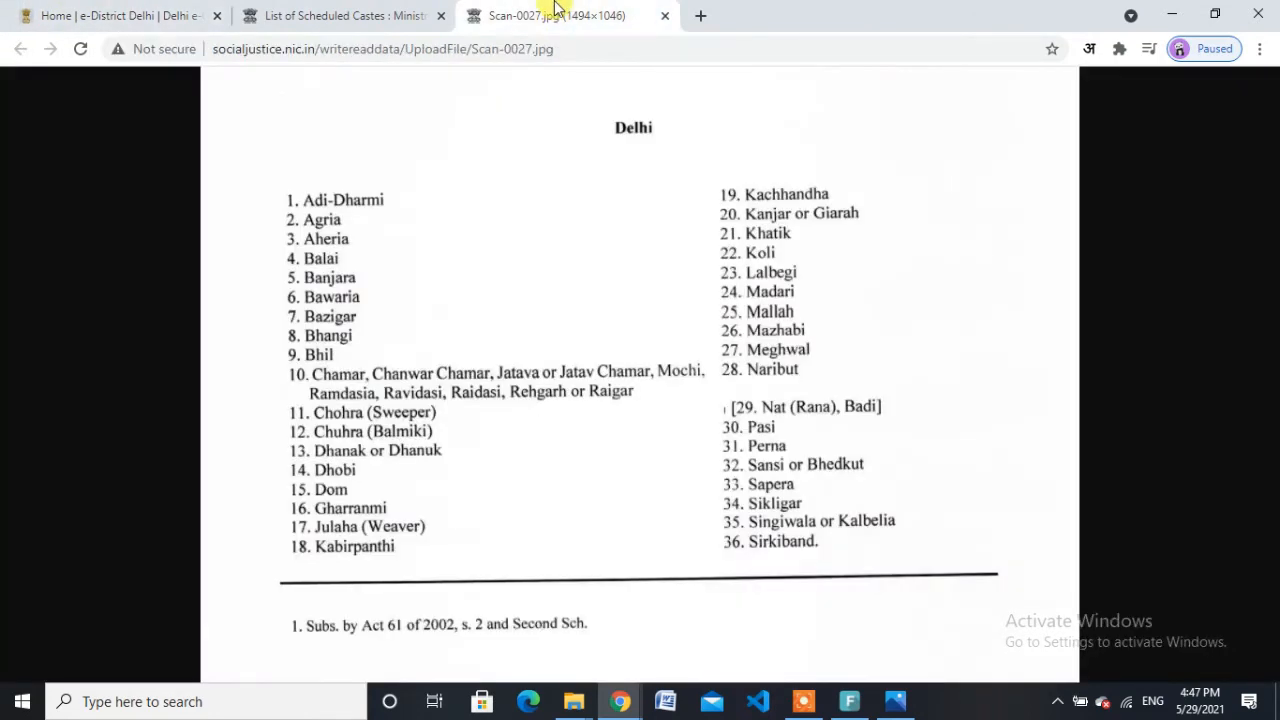
left_click(98, 12)
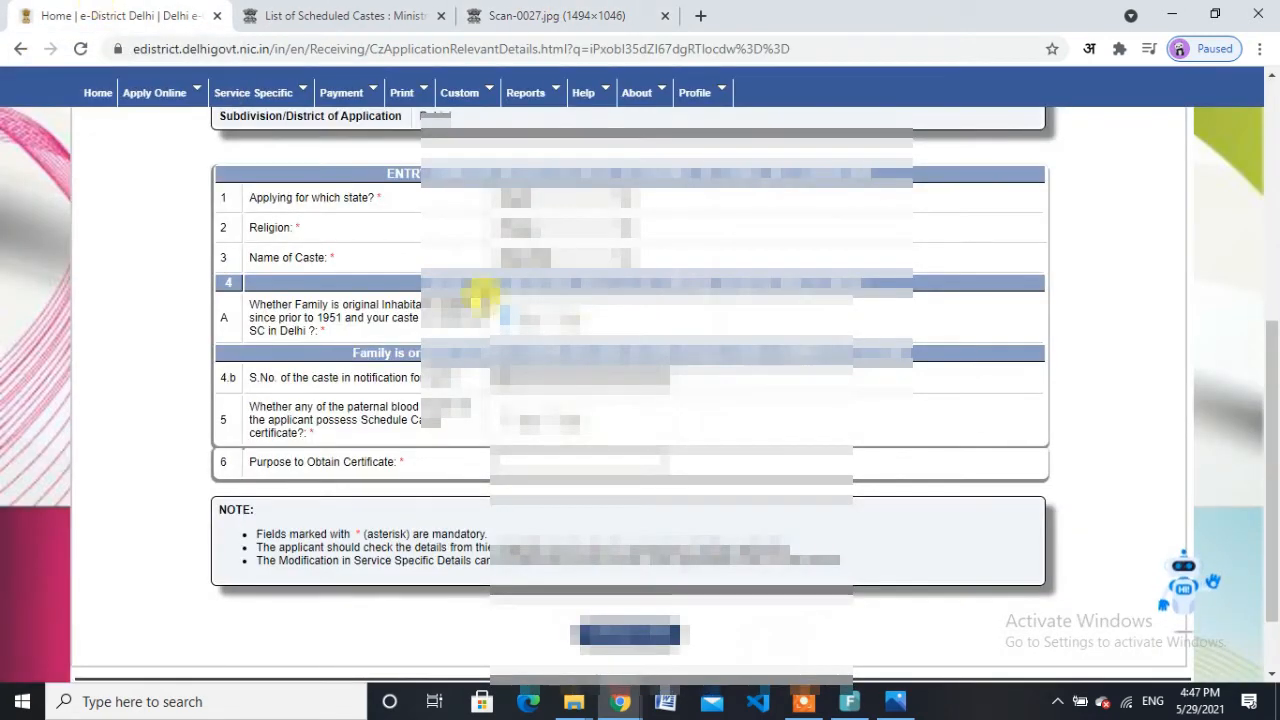
Step: Enter the caste's S.No. in 4.b and answer whether a paternal relative holds an SC certificate
left_click(543, 375)
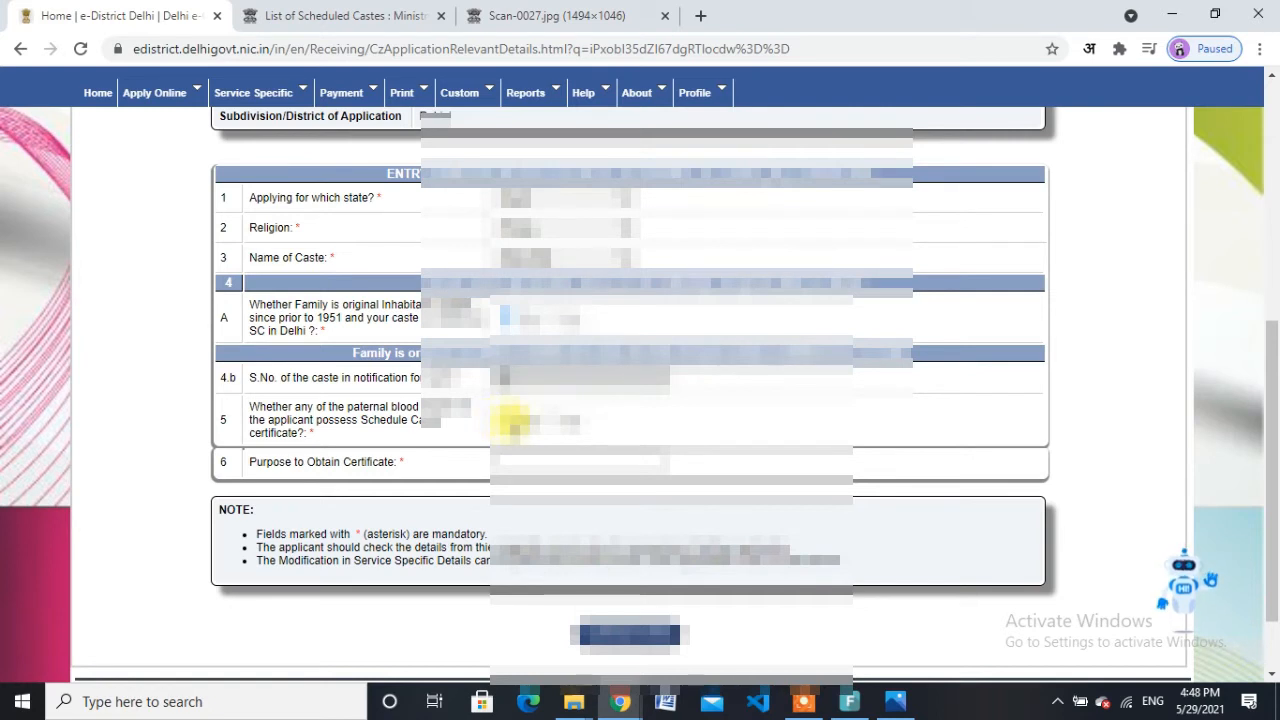
left_click(506, 420)
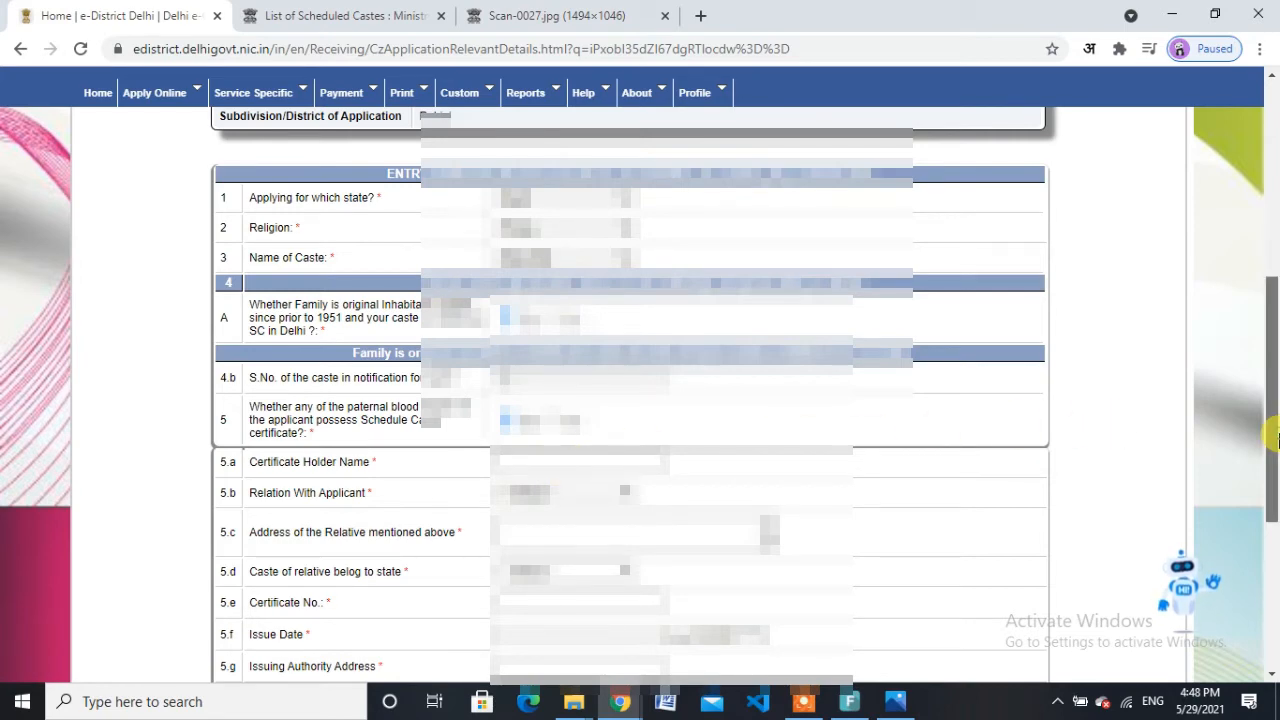
Step: Enter the relative certificate holder's name and set their relation to the applicant
scroll(1275, 440, "down", 2)
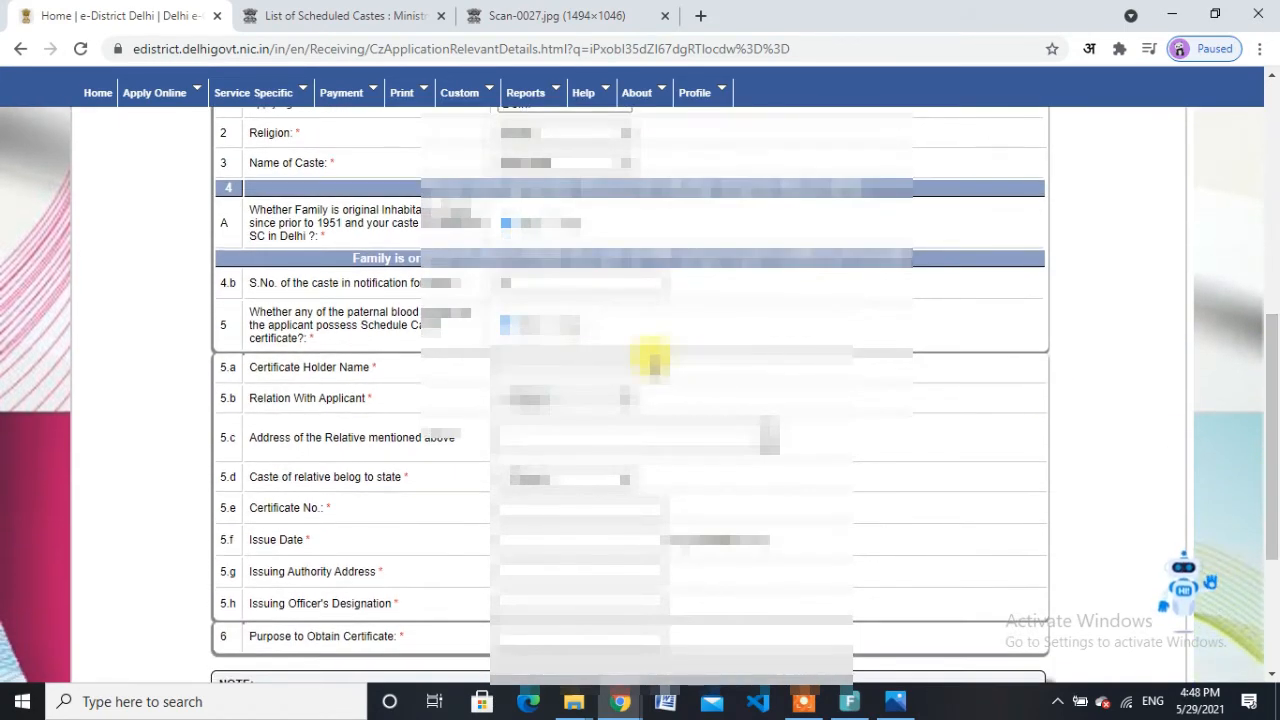
left_click(573, 364)
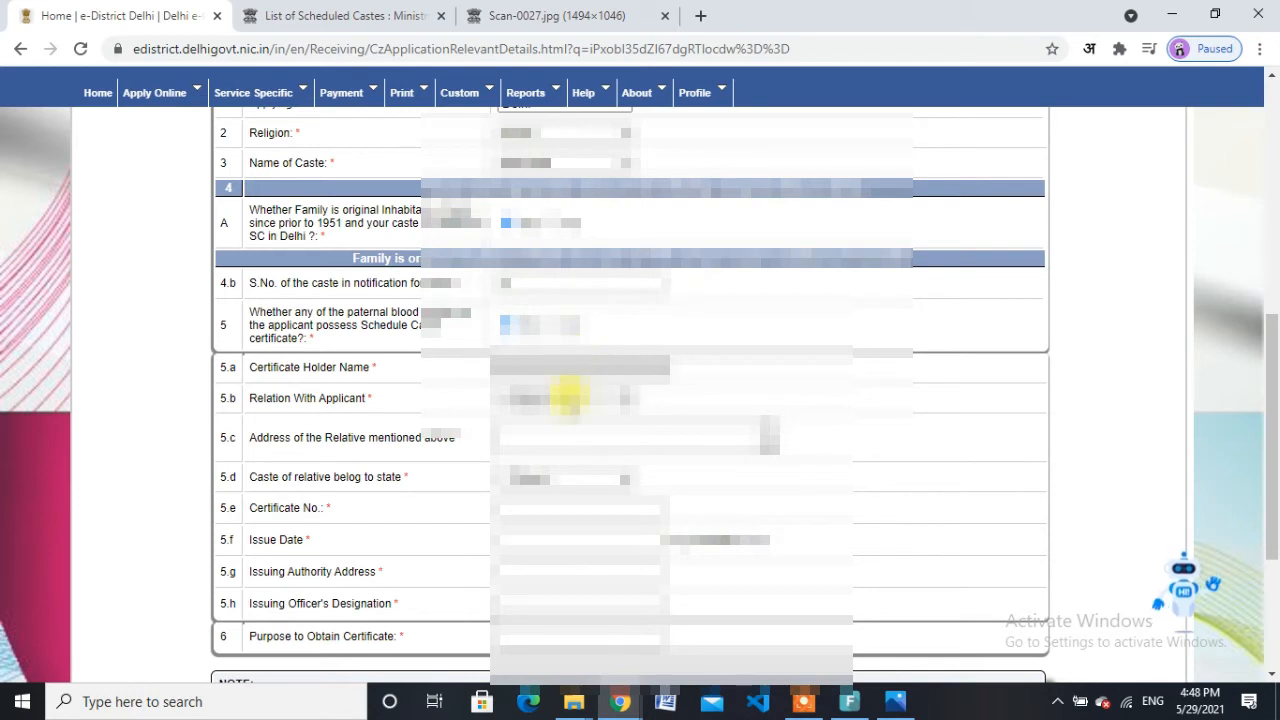
left_click(565, 396)
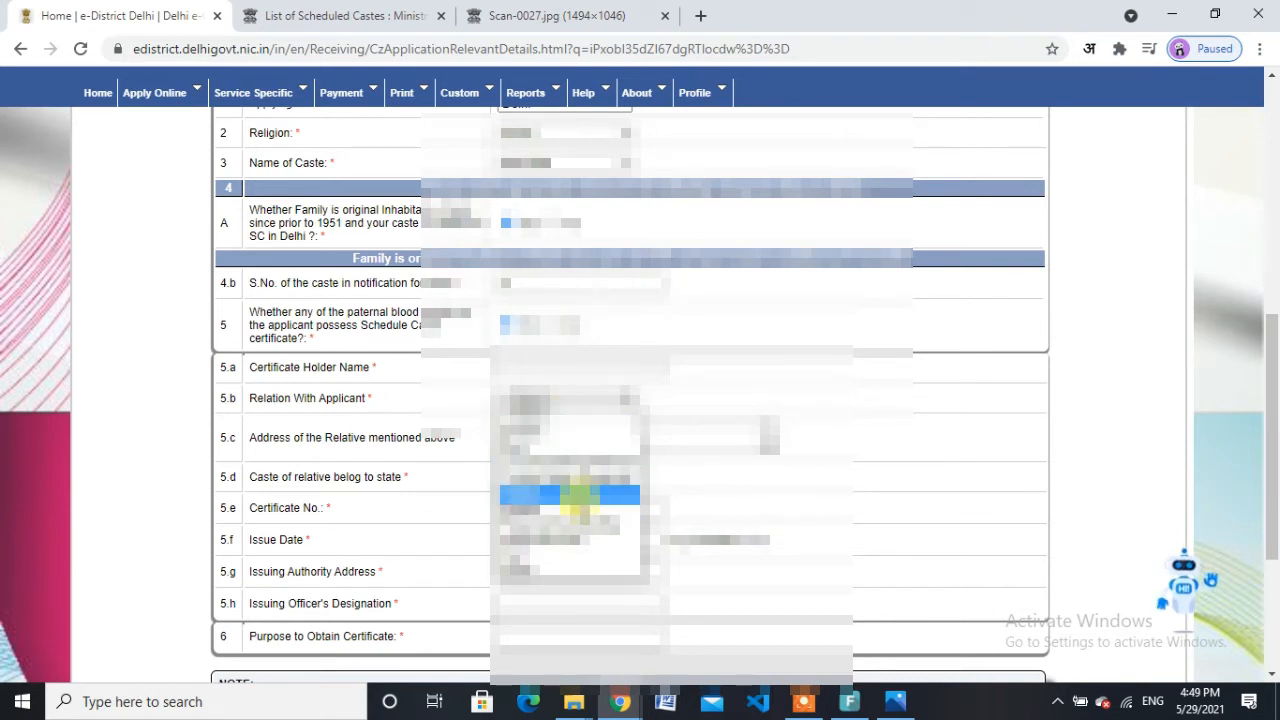
left_click(575, 497)
left_click(540, 357)
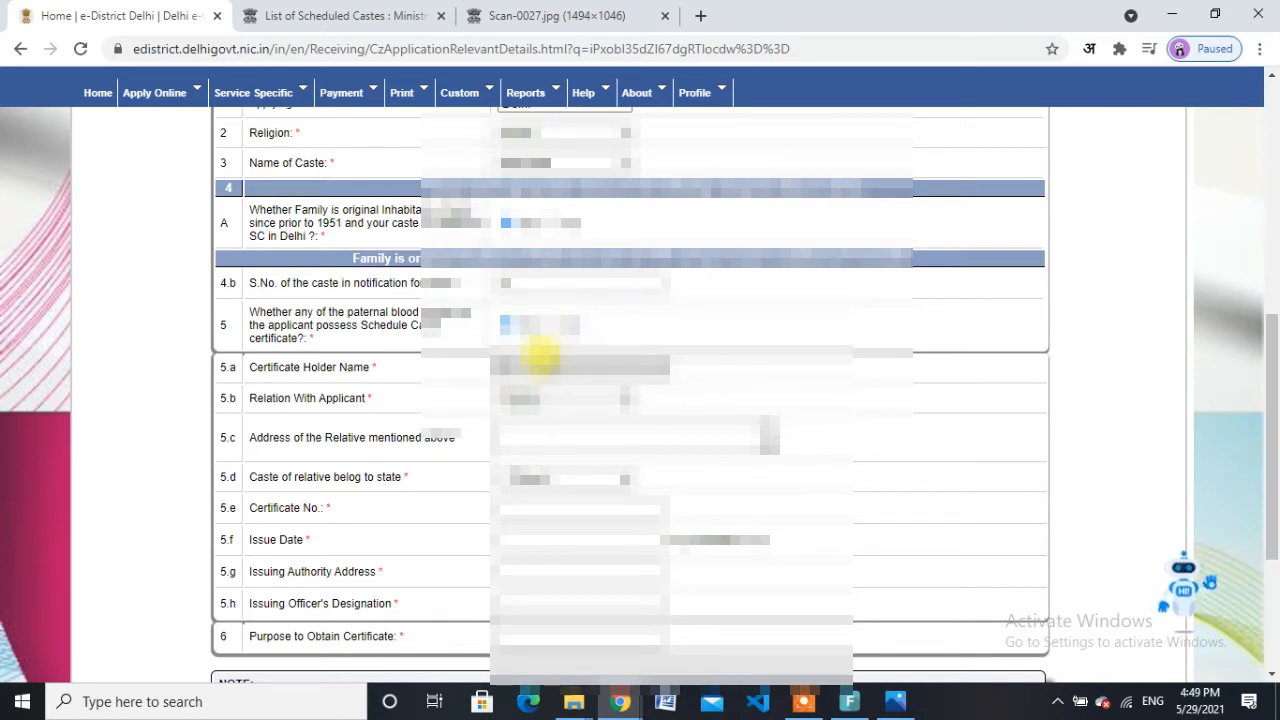
left_click(570, 400)
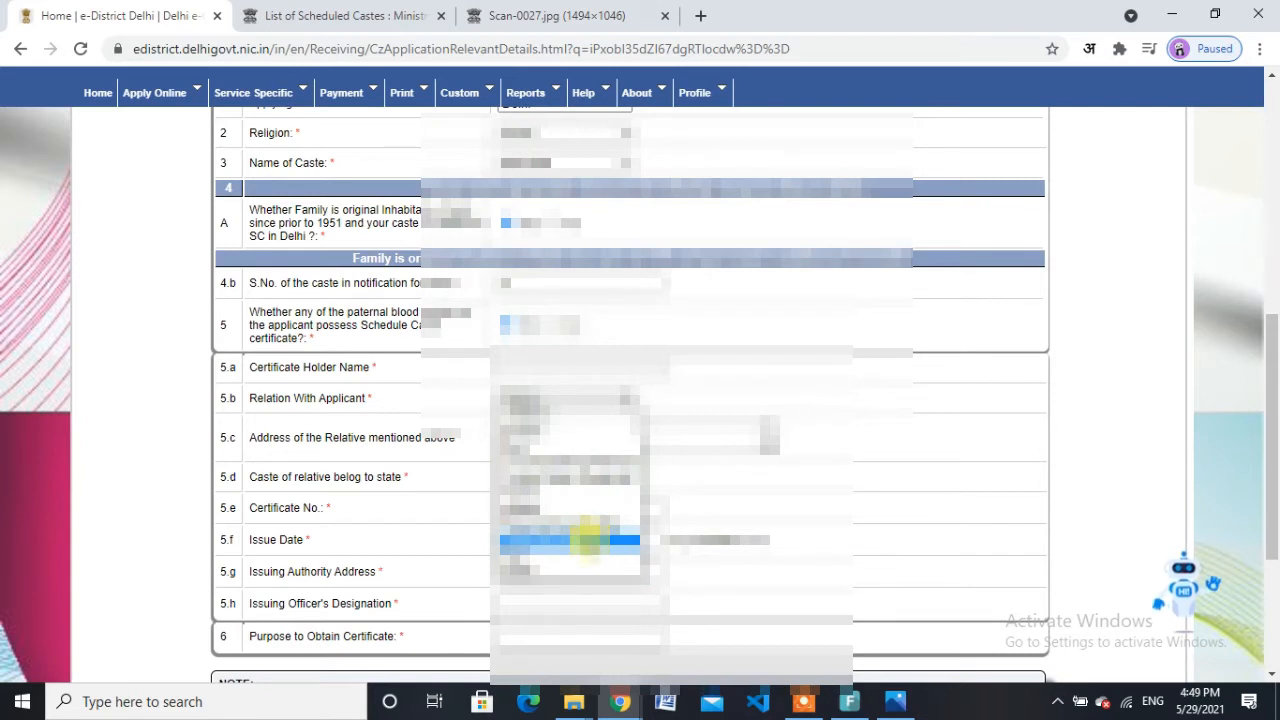
left_click(588, 540)
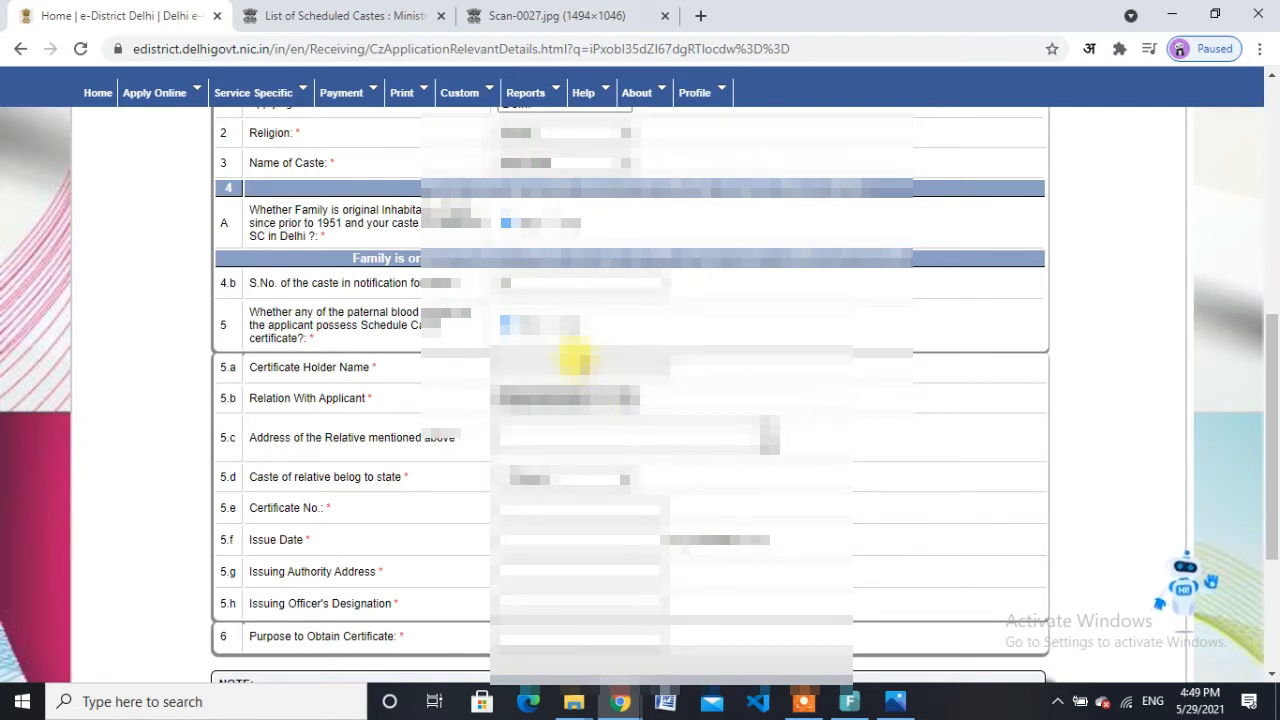
left_click(575, 359)
type("*****")
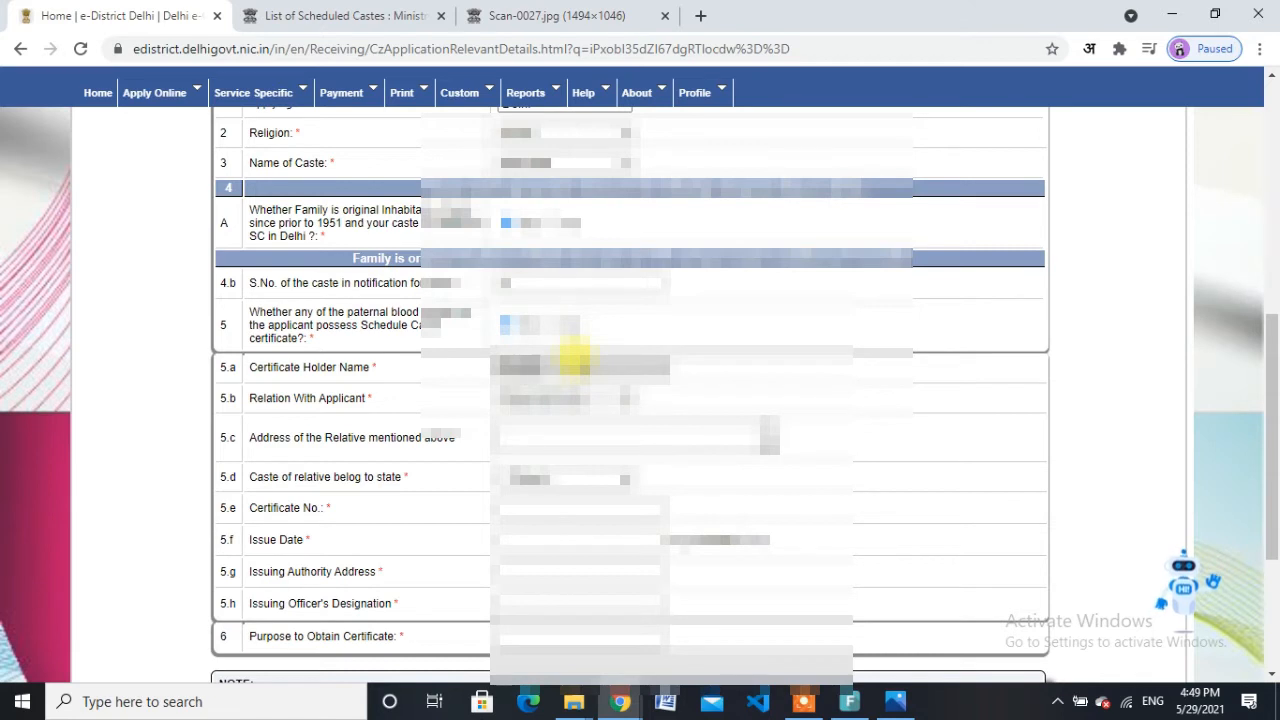
type("****")
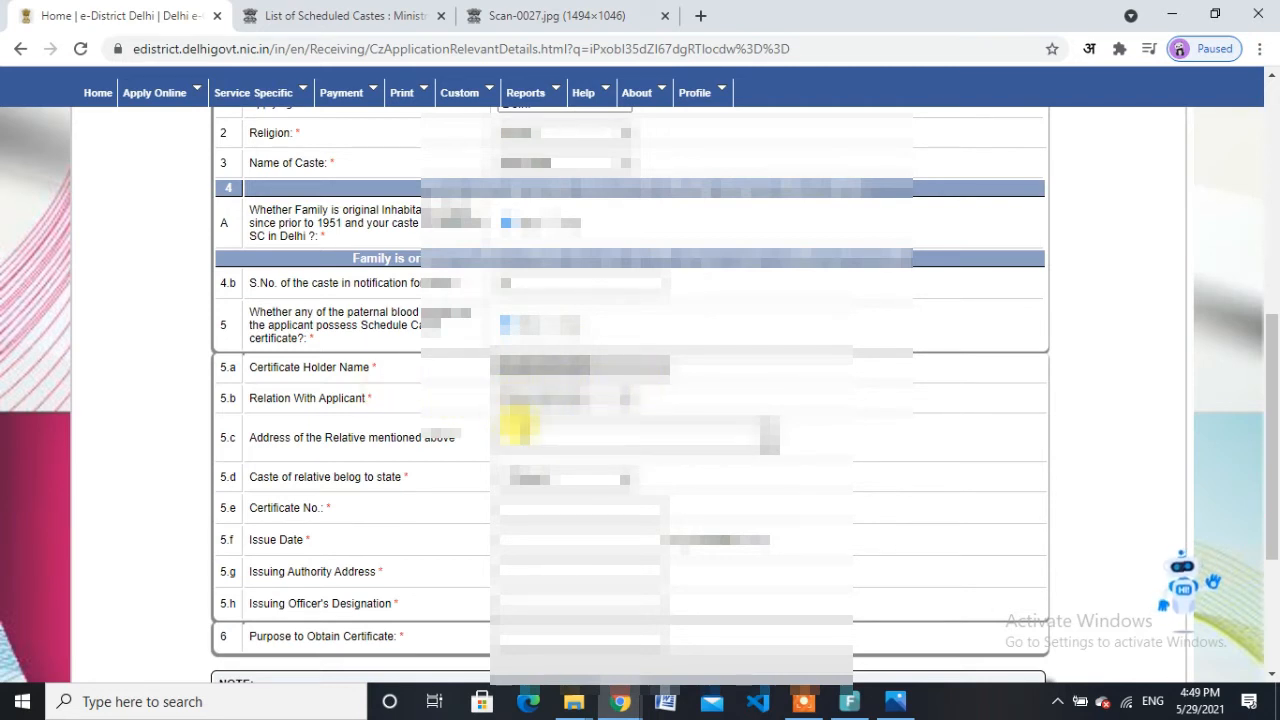
Step: Fill the relative's address from the saved autofill suggestion and select the state of their caste
left_click(515, 428)
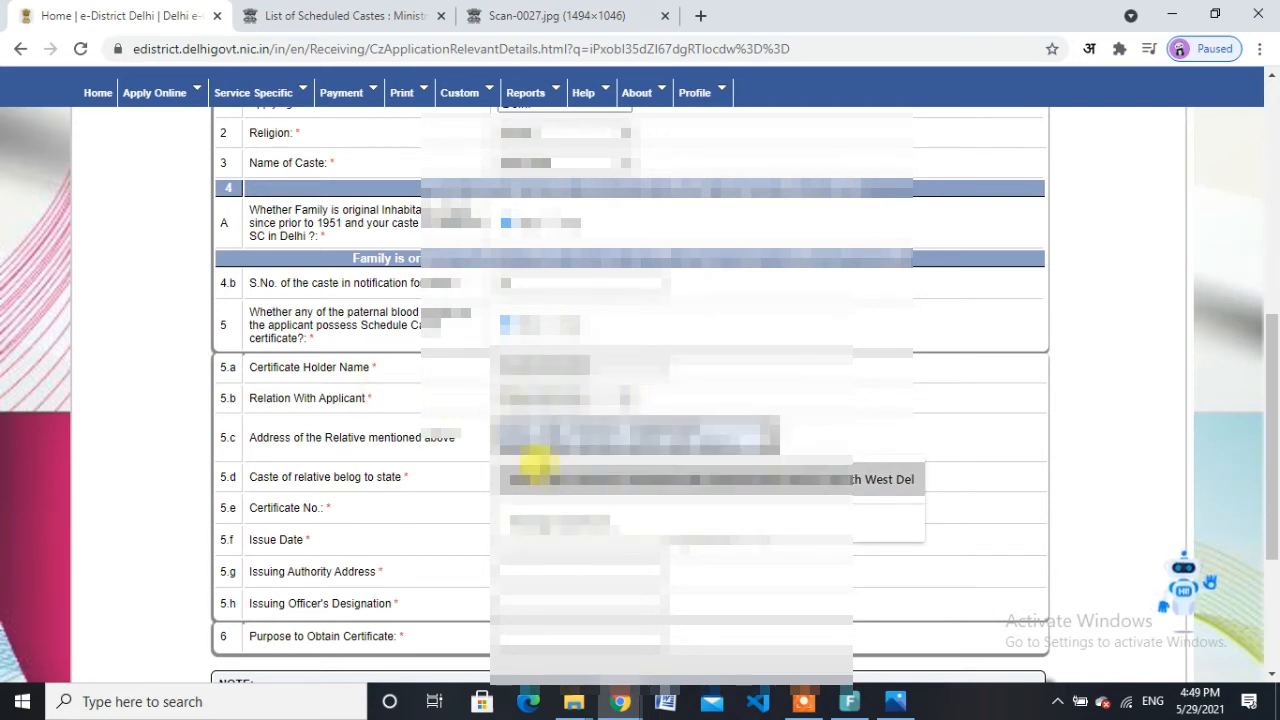
left_click(541, 470)
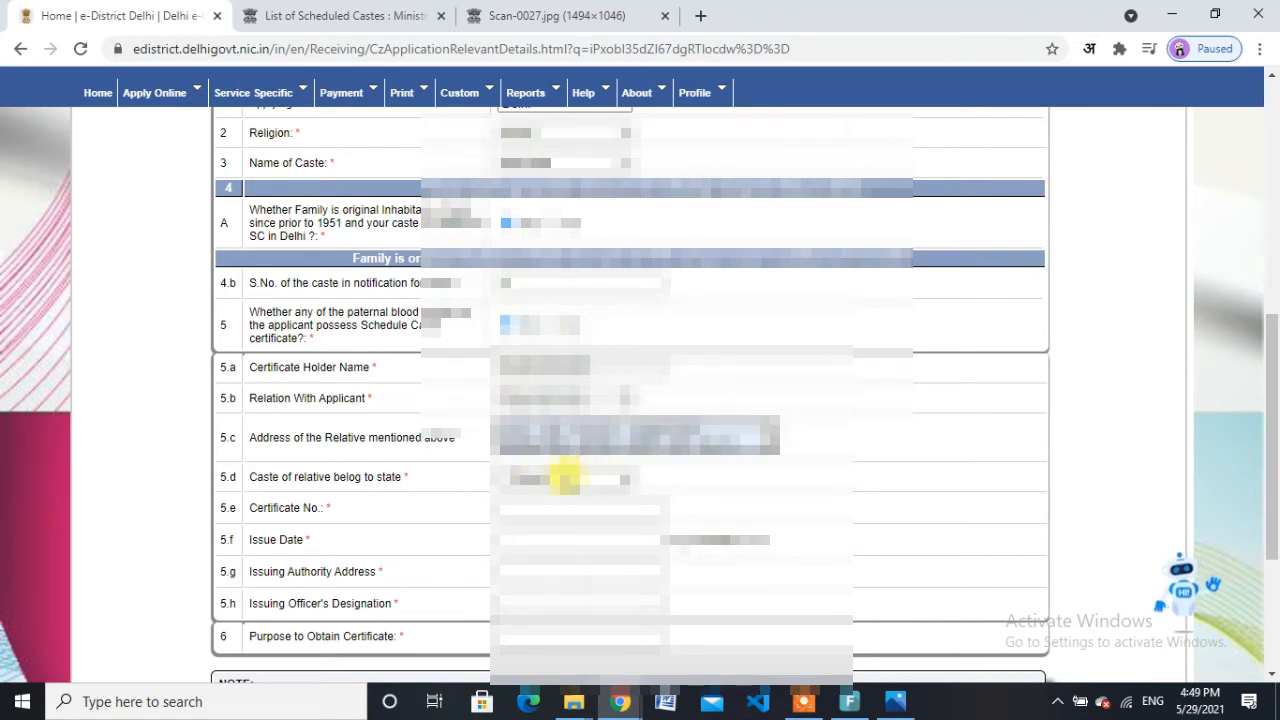
left_click(563, 474)
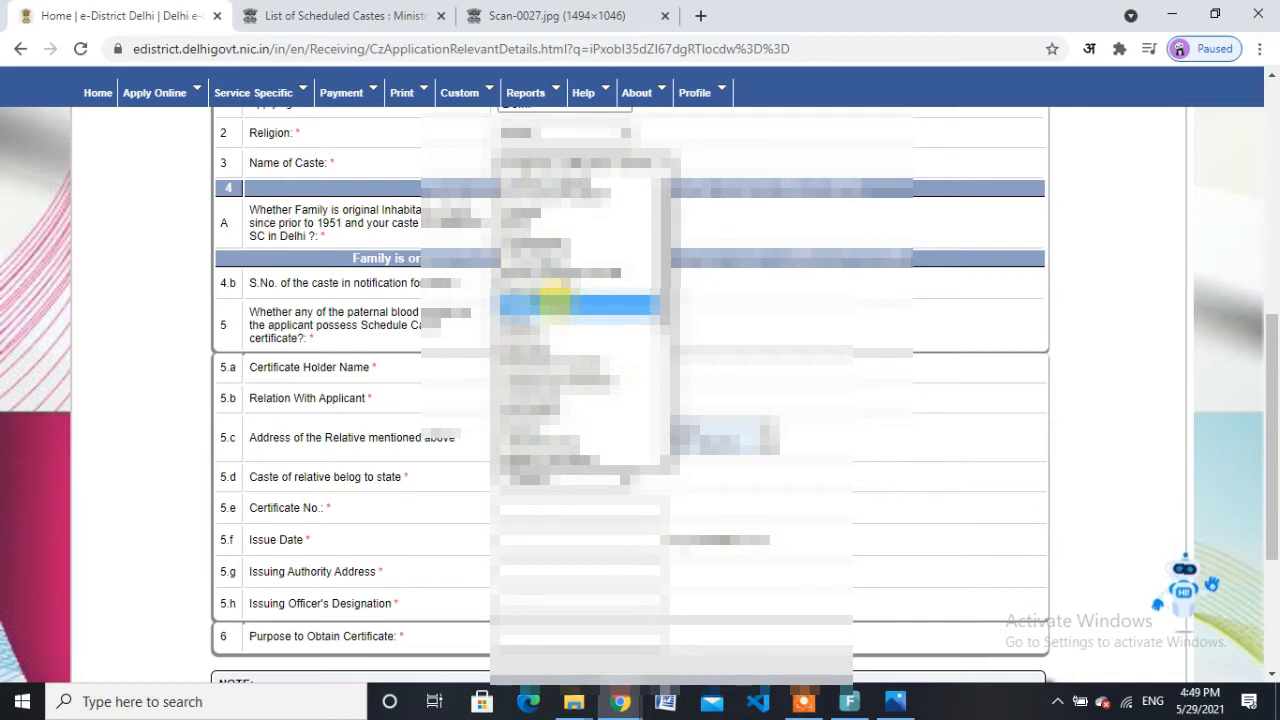
left_click(553, 300)
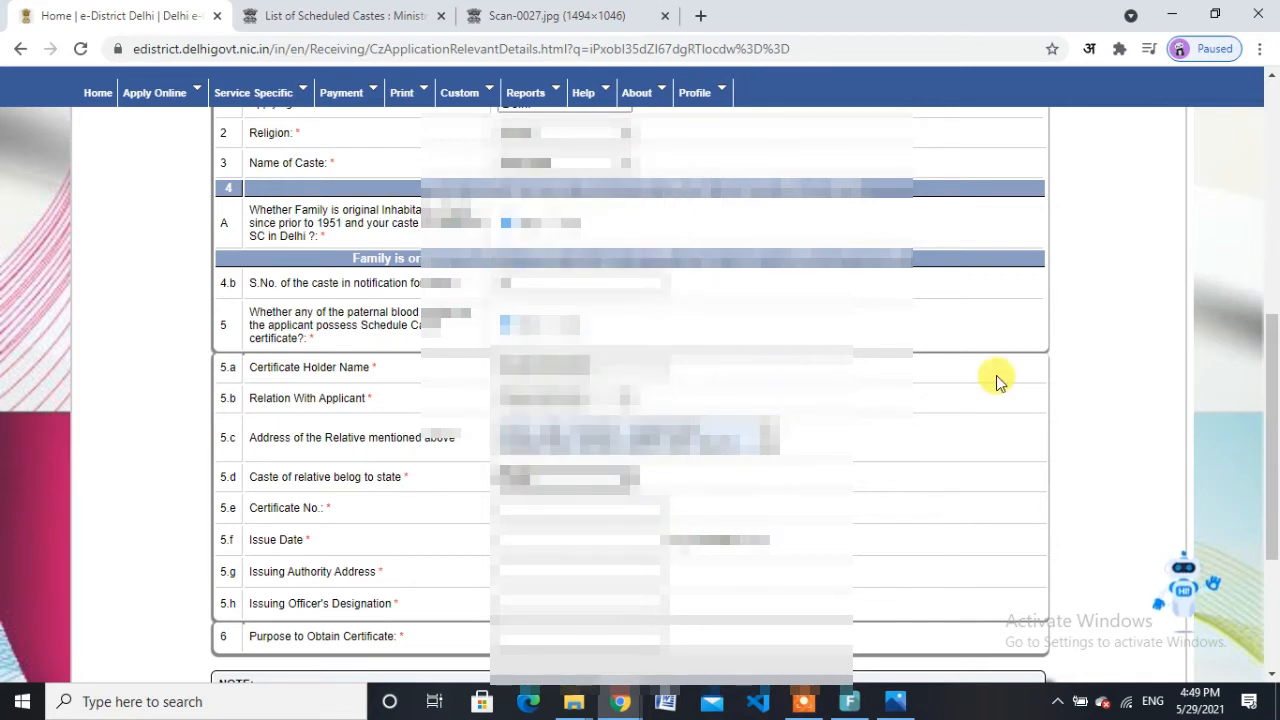
left_click_drag(1276, 460, 1276, 495)
left_click(575, 418)
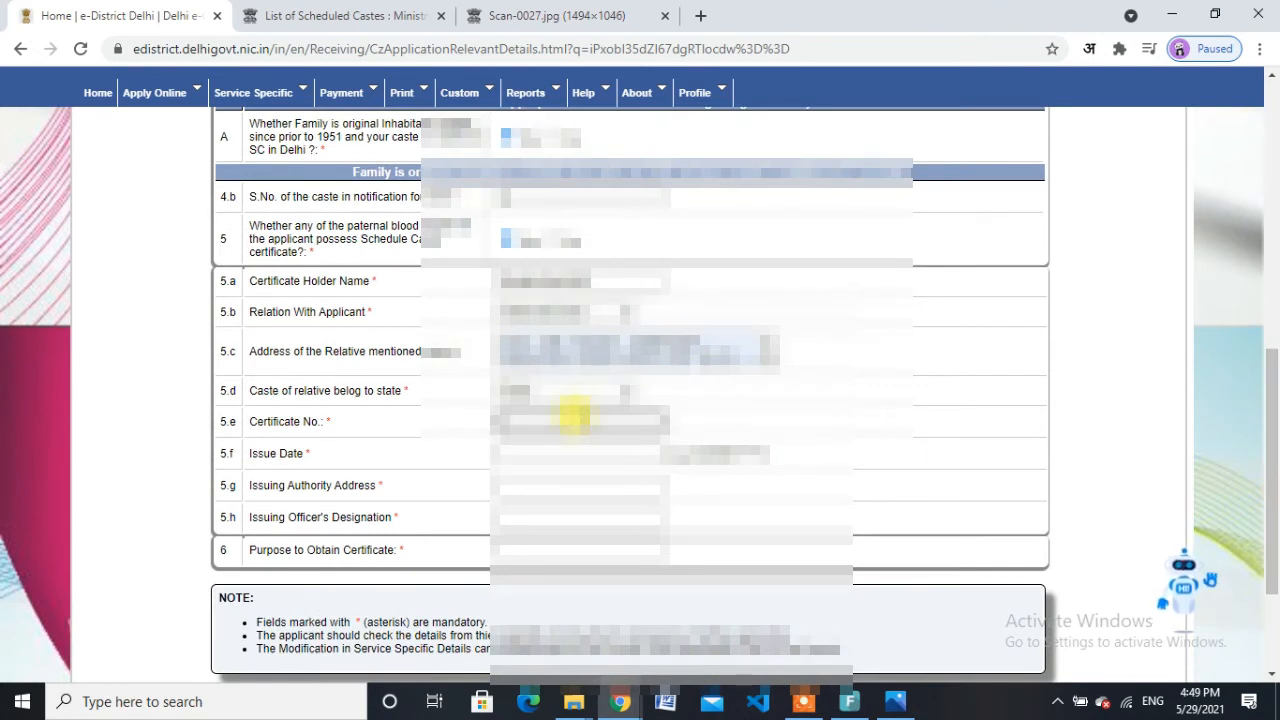
Step: Enter the relative's certificate number and pick its issue date from the calendar
type("???????")
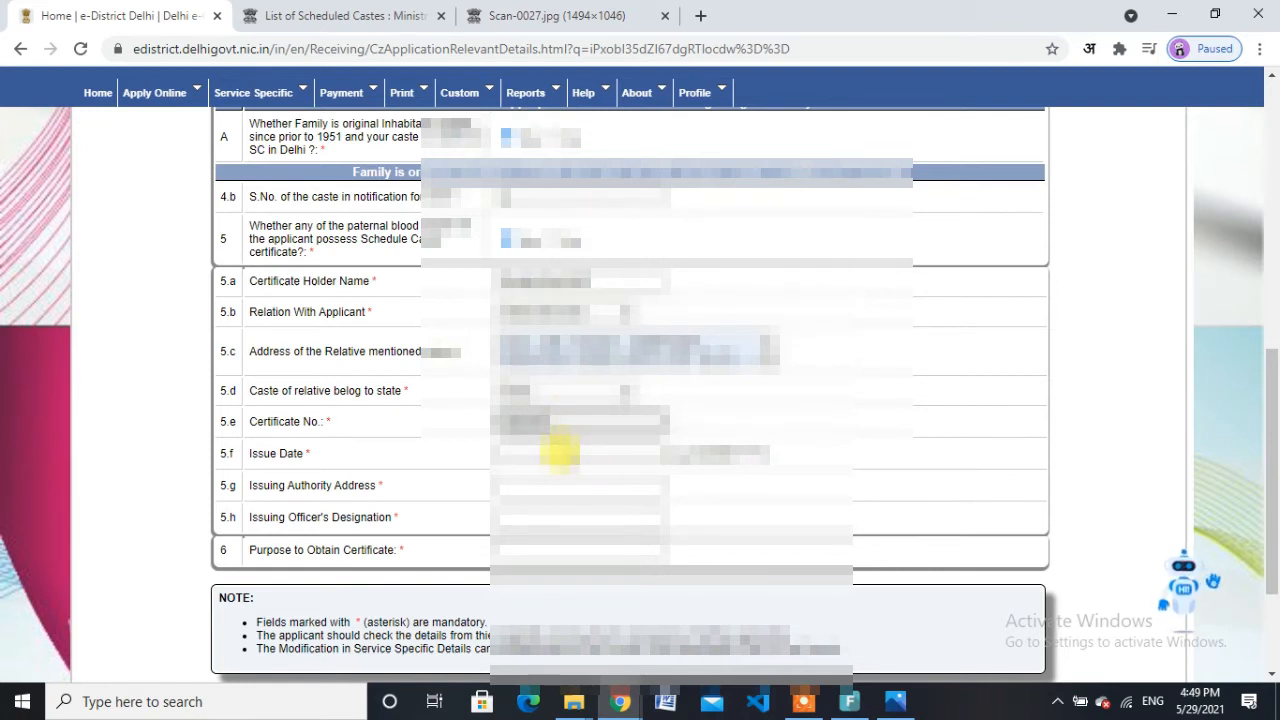
left_click(562, 450)
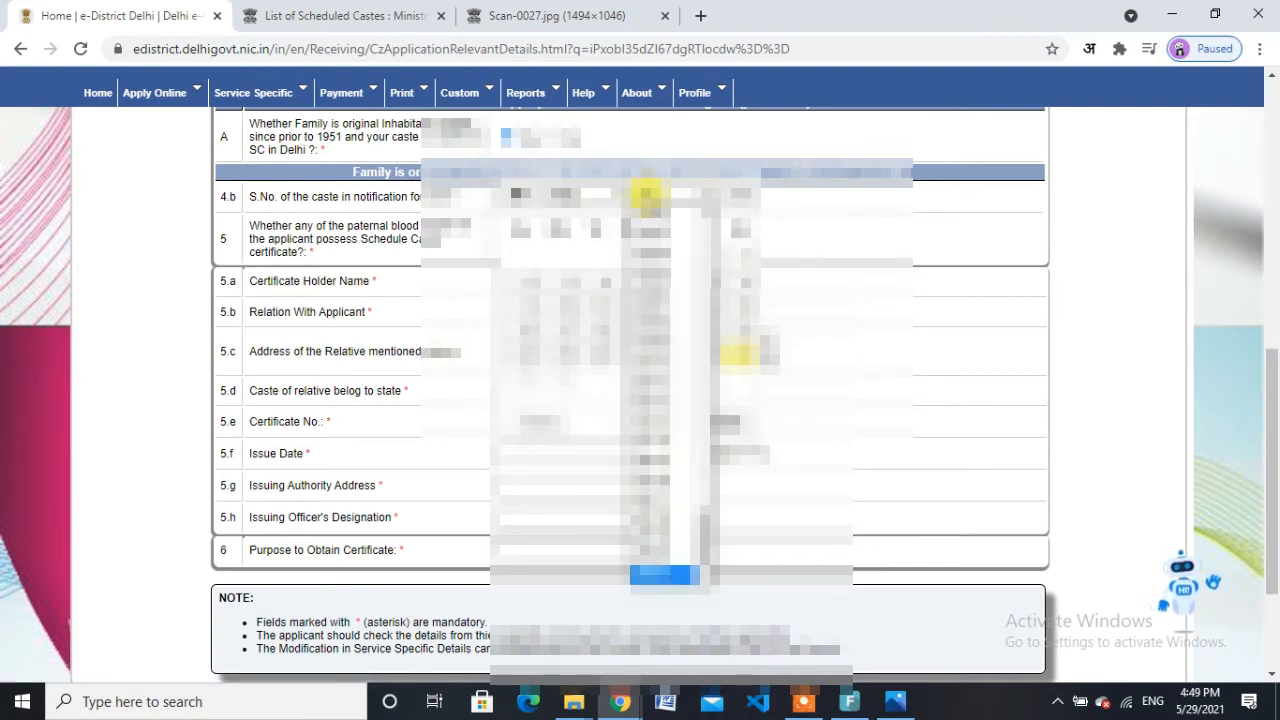
left_click(652, 208)
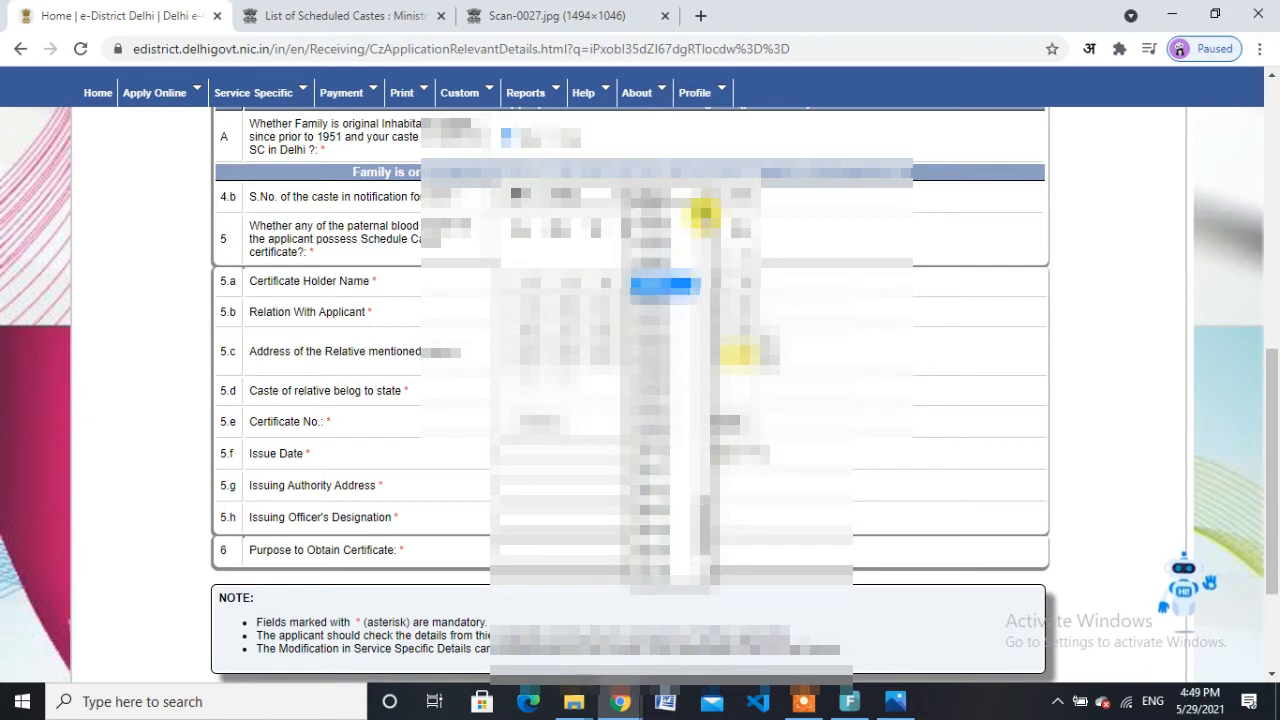
left_click(669, 241)
left_click(619, 284)
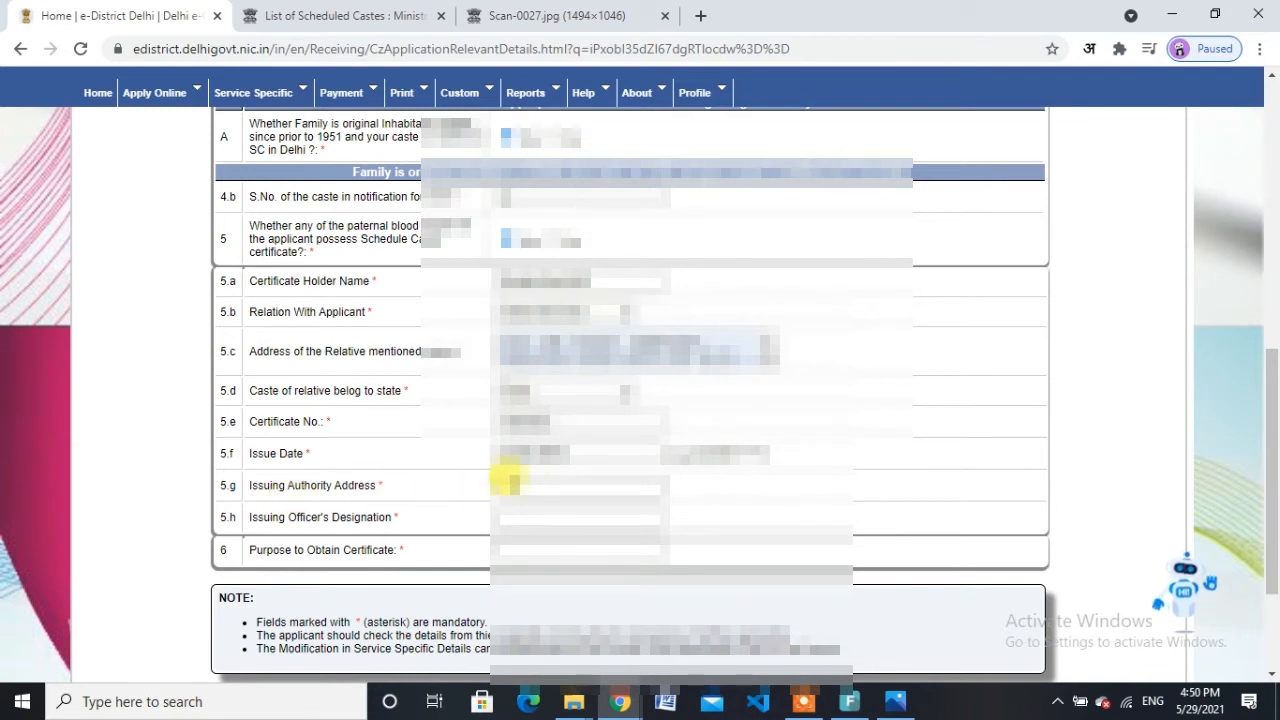
Step: Enter the issuing authority's address, the issuing officer's designation and the certificate's purpose
left_click(522, 482)
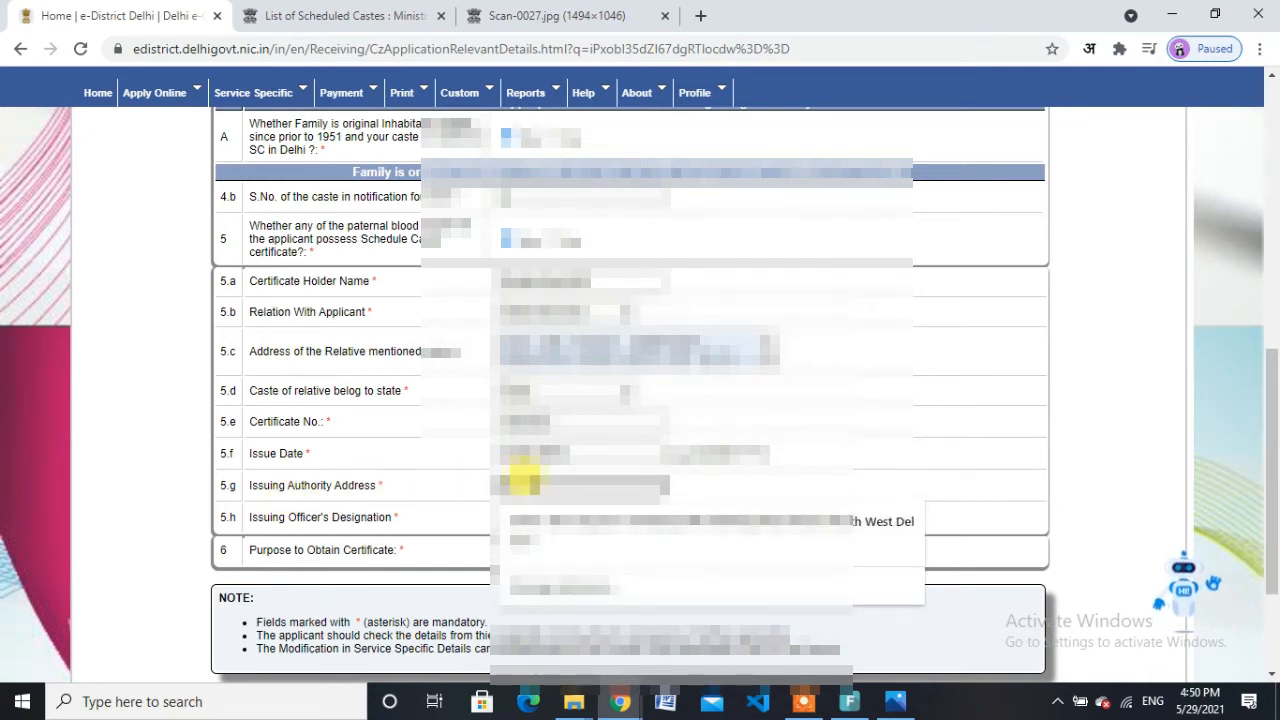
type("SD")
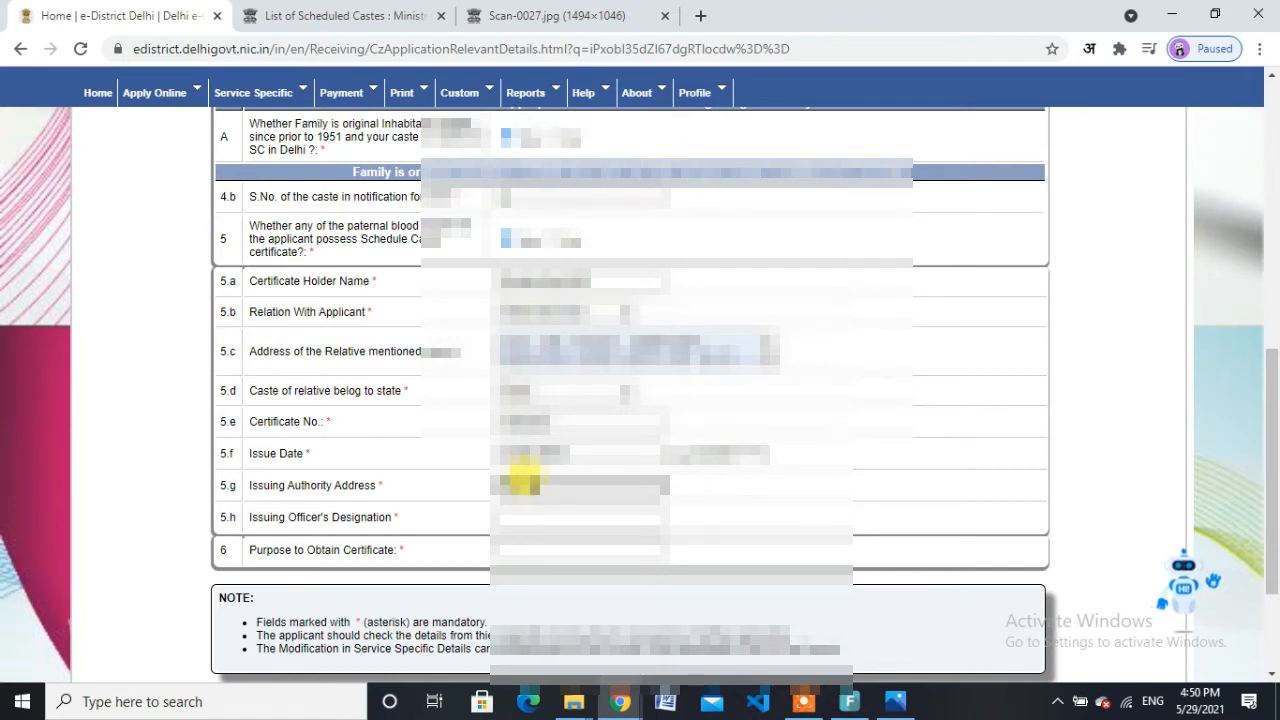
type("FFICE")
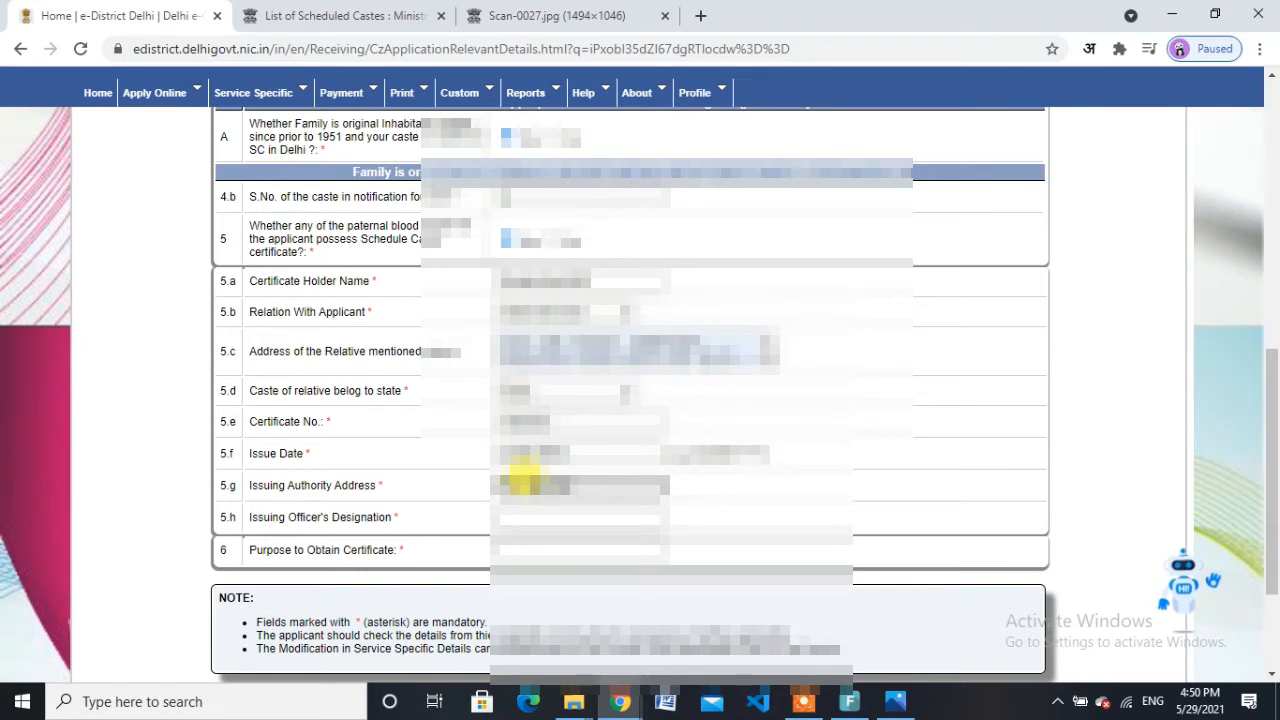
type(" OF")
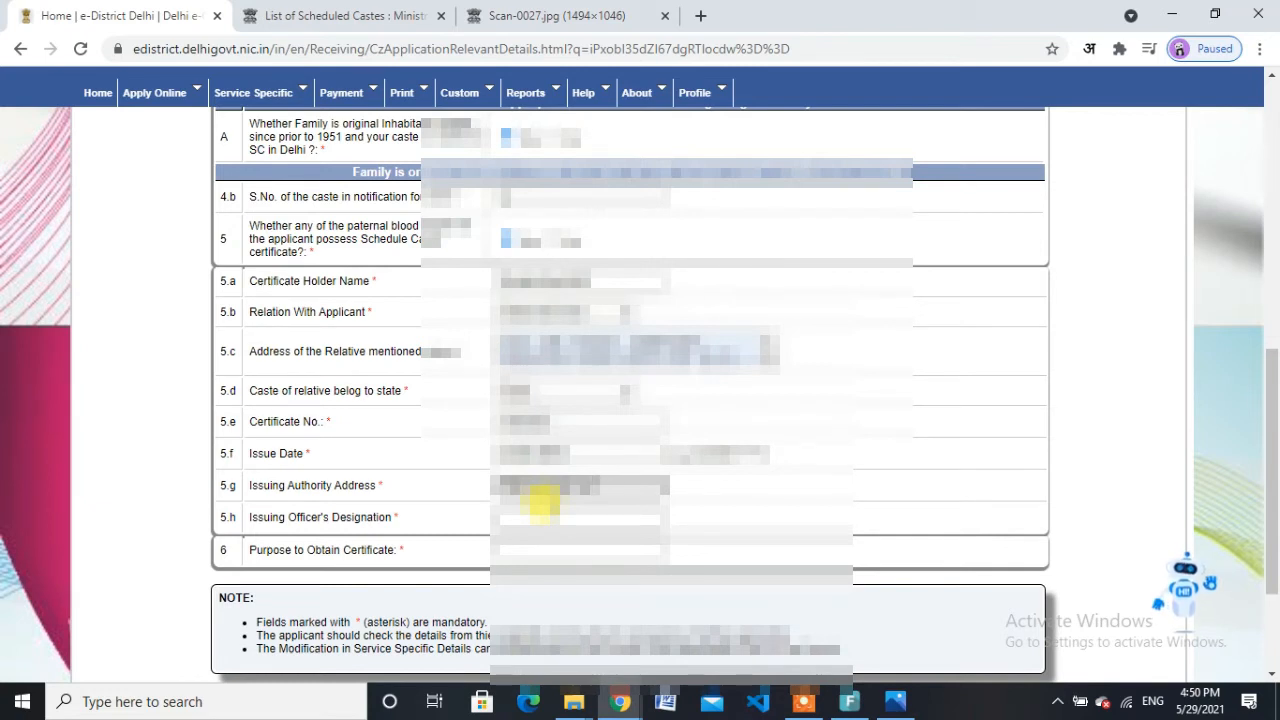
key("Tab")
type("SD")
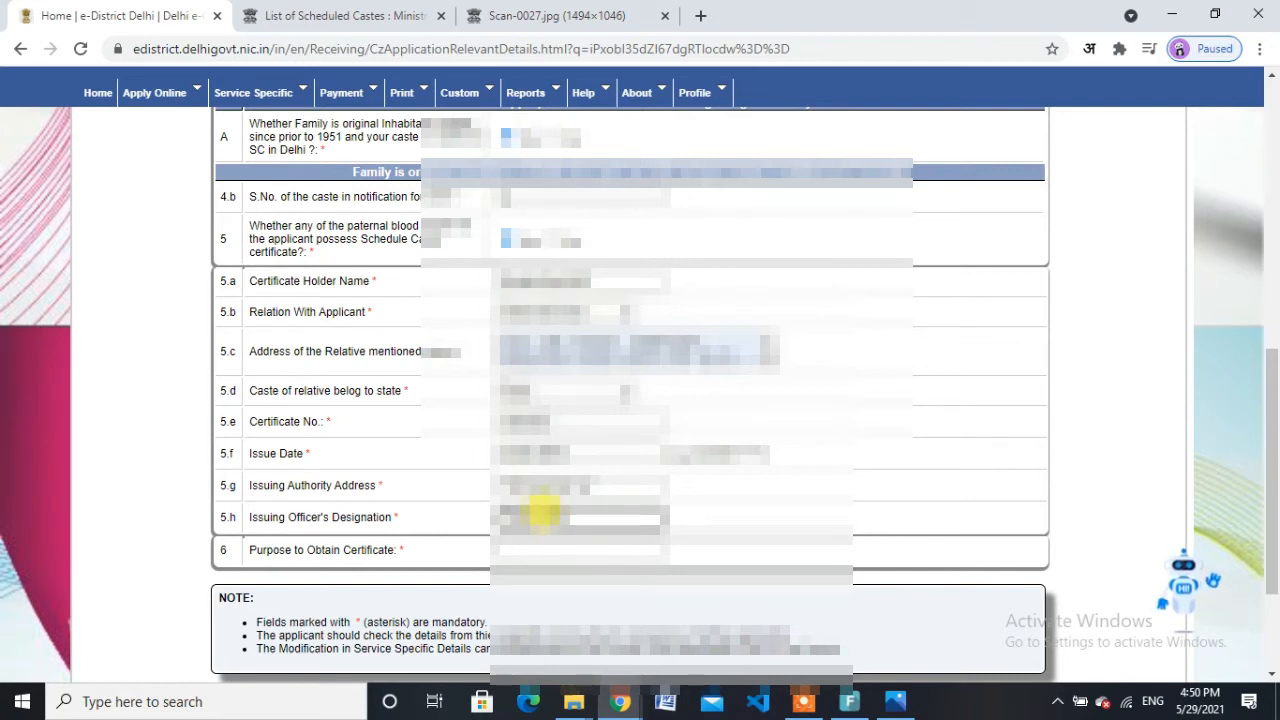
left_click(558, 546)
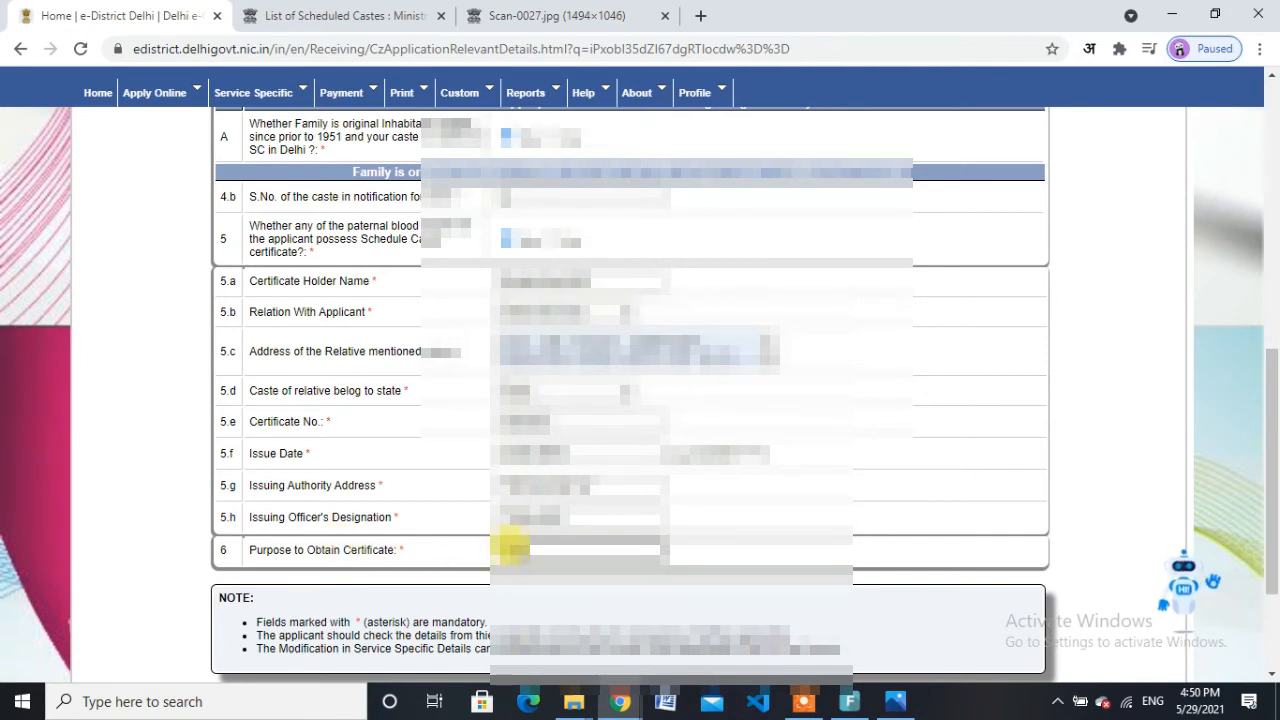
type("ucation")
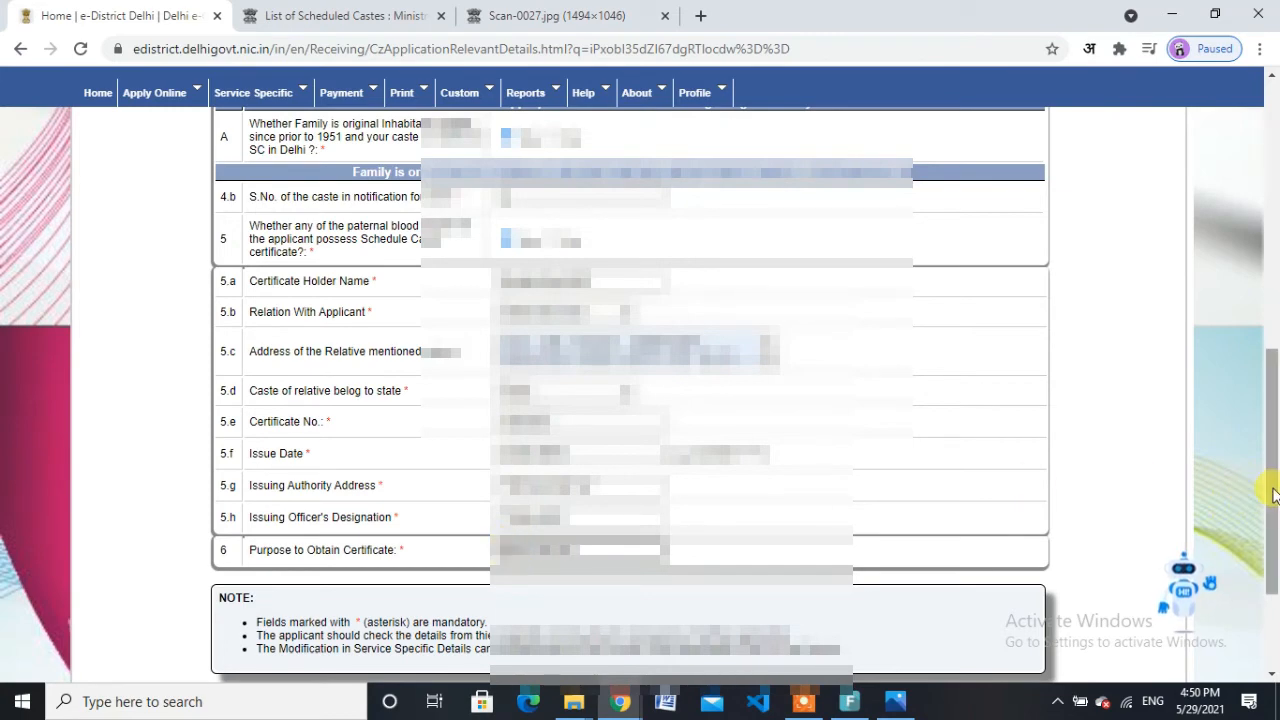
Step: Review the filled caste details form and submit it
left_click_drag(1275, 490, 1276, 345)
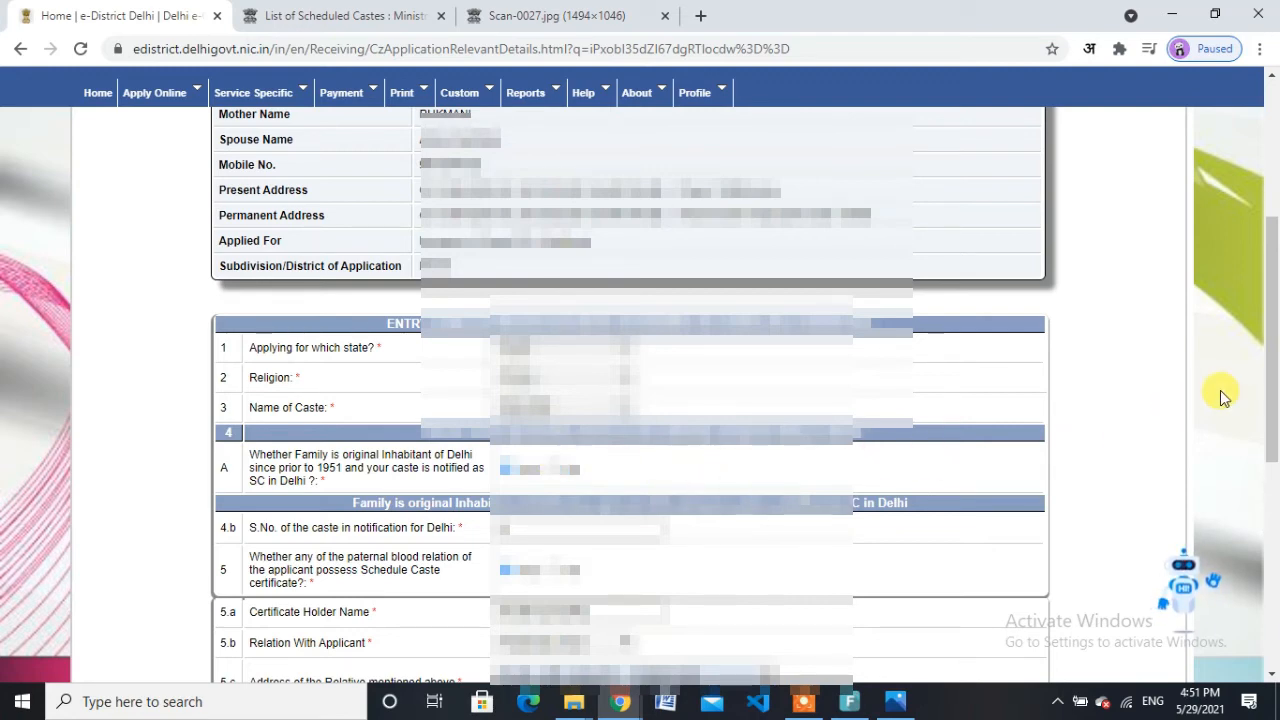
left_click_drag(1276, 381, 1276, 565)
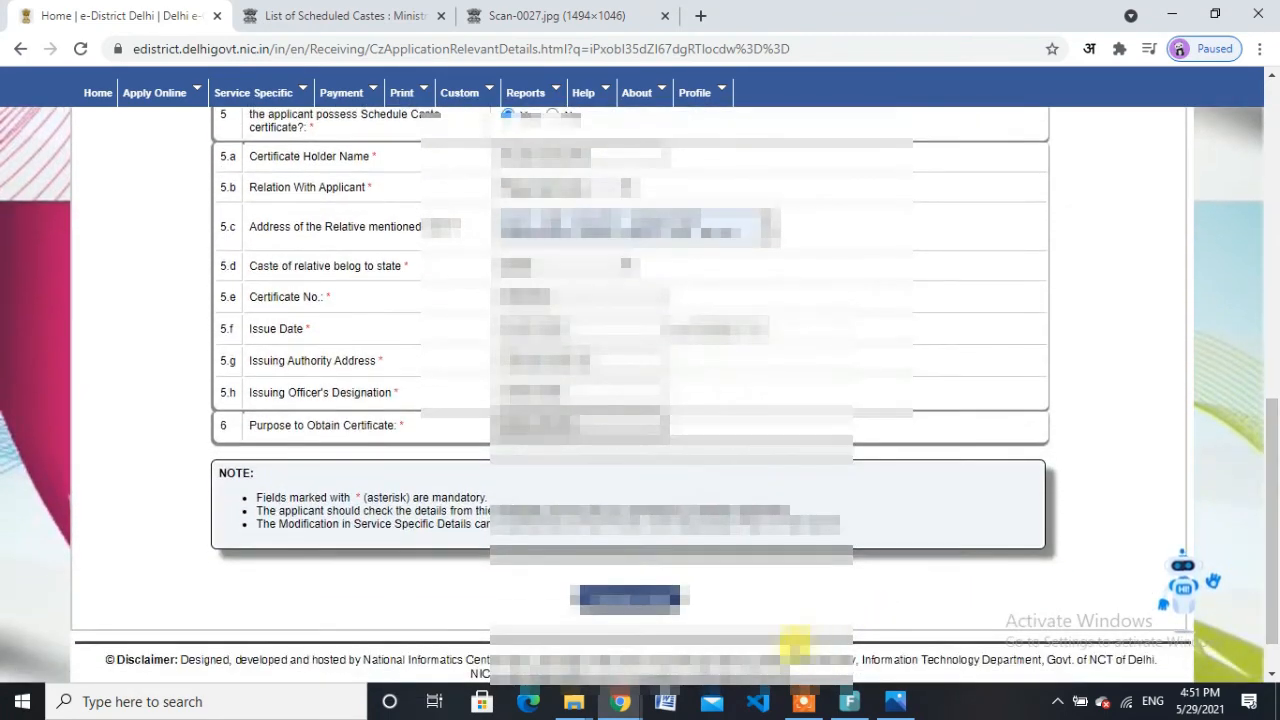
left_click(625, 600)
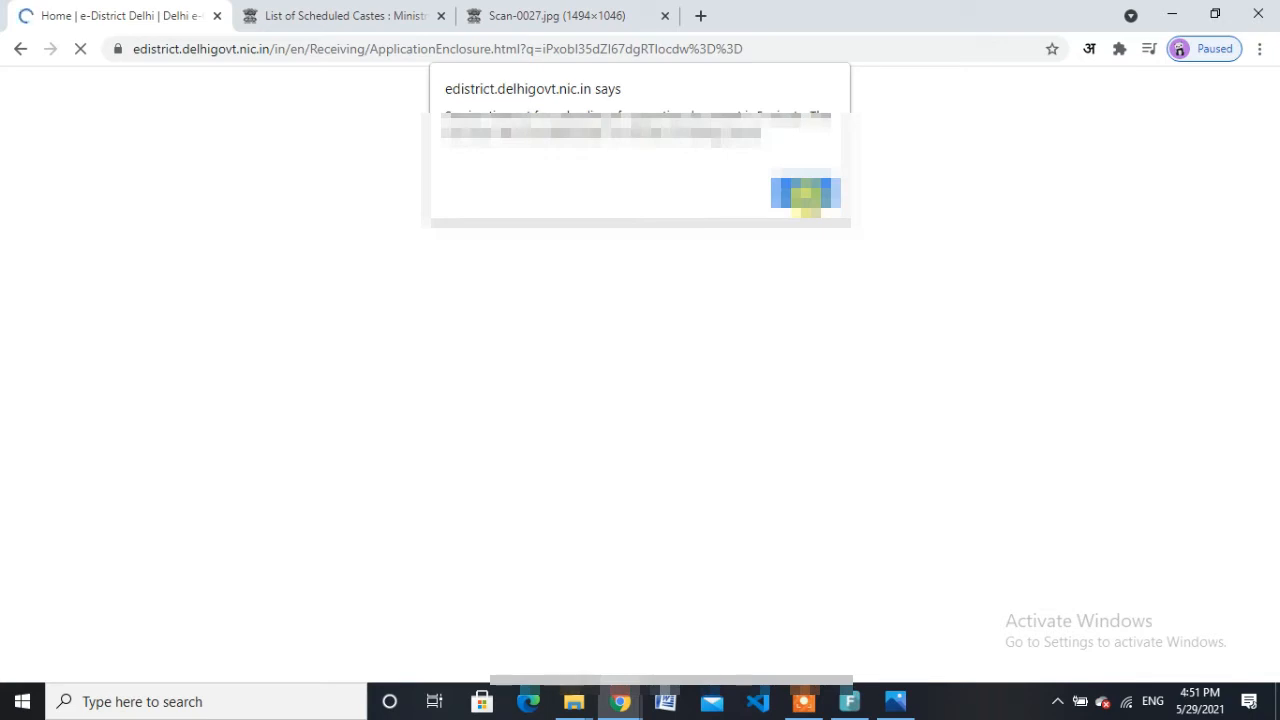
Step: Dismiss the site notice, choose Caste Certificate from Parental Side in row 1, and open its upload form
left_click(806, 194)
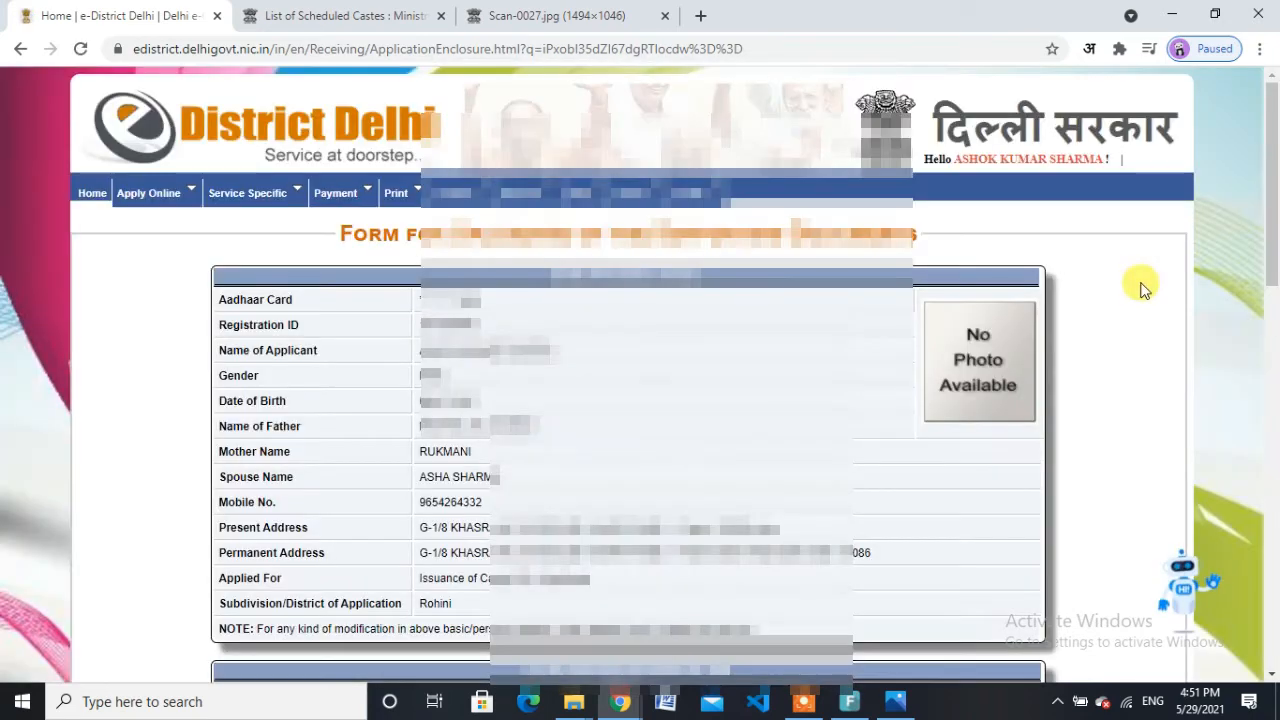
left_click_drag(1276, 218, 1276, 386)
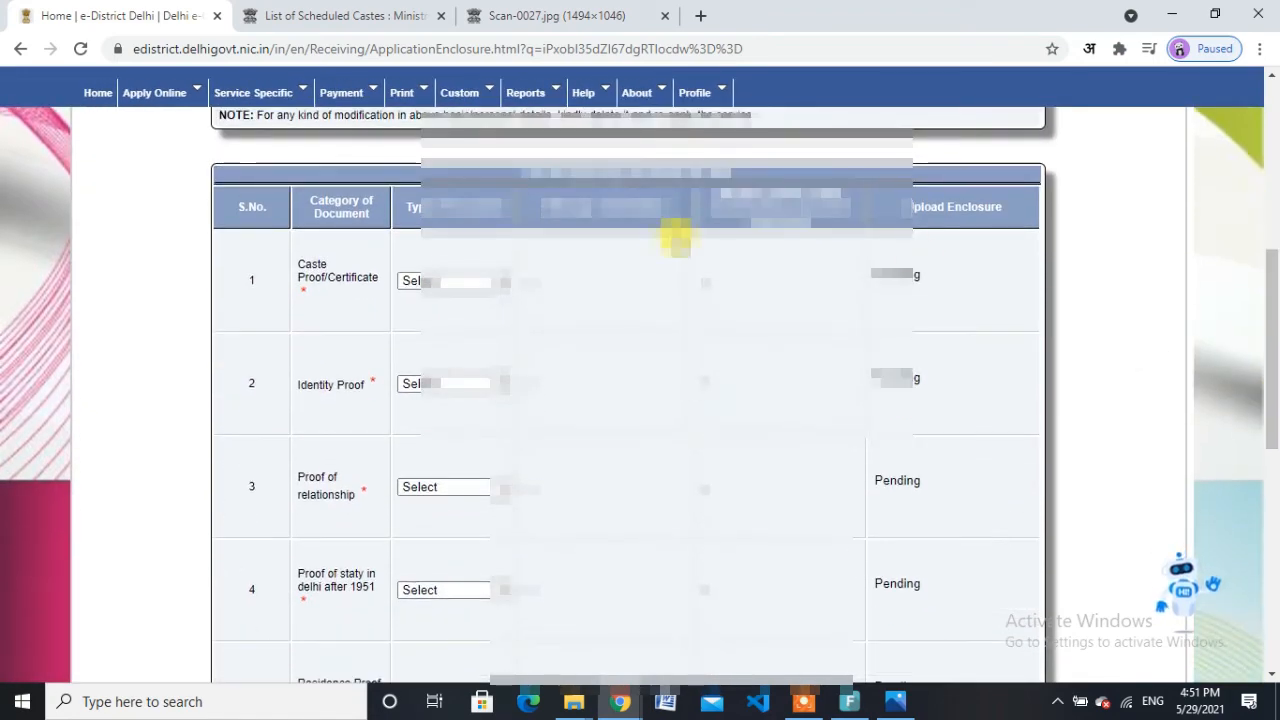
left_click(467, 280)
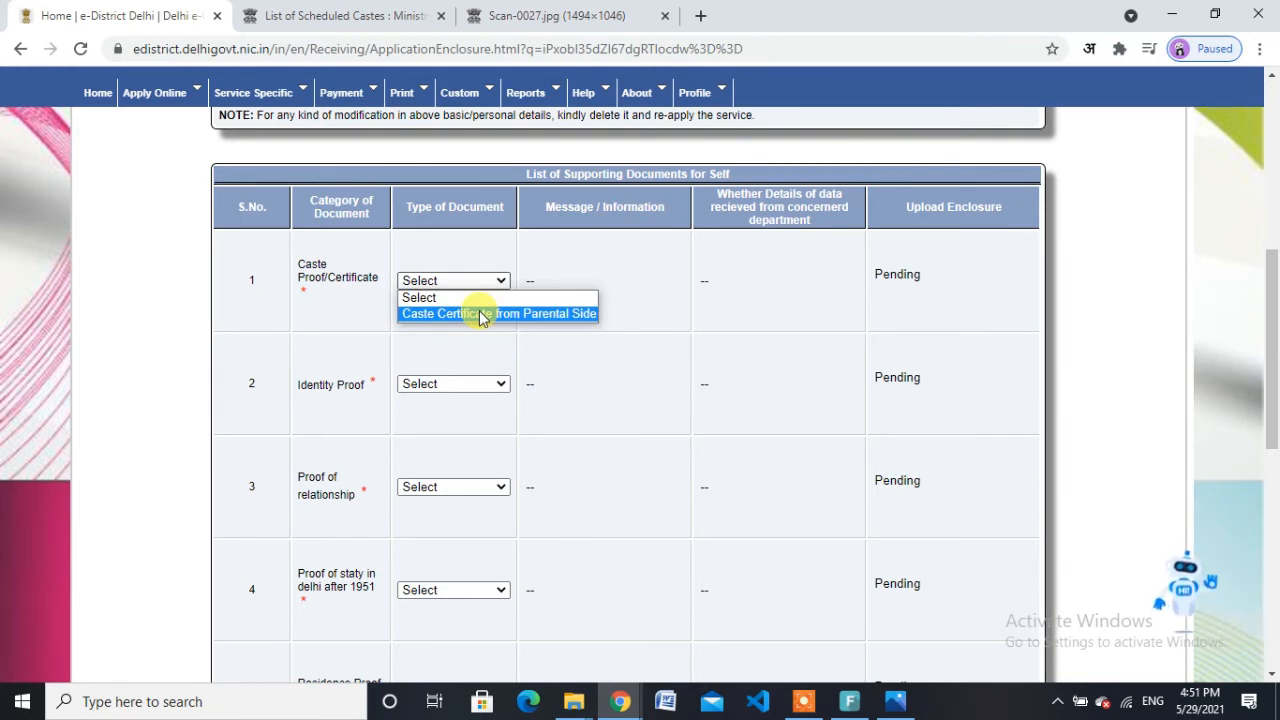
left_click(483, 314)
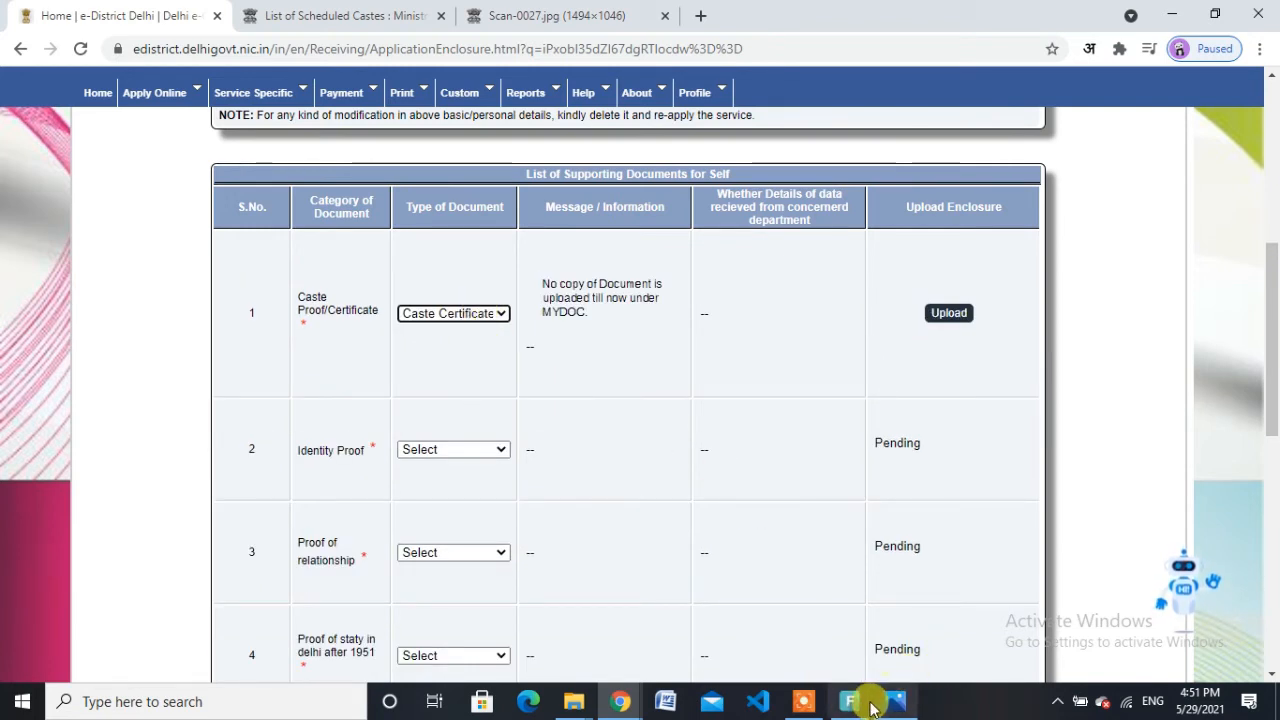
left_click(803, 701)
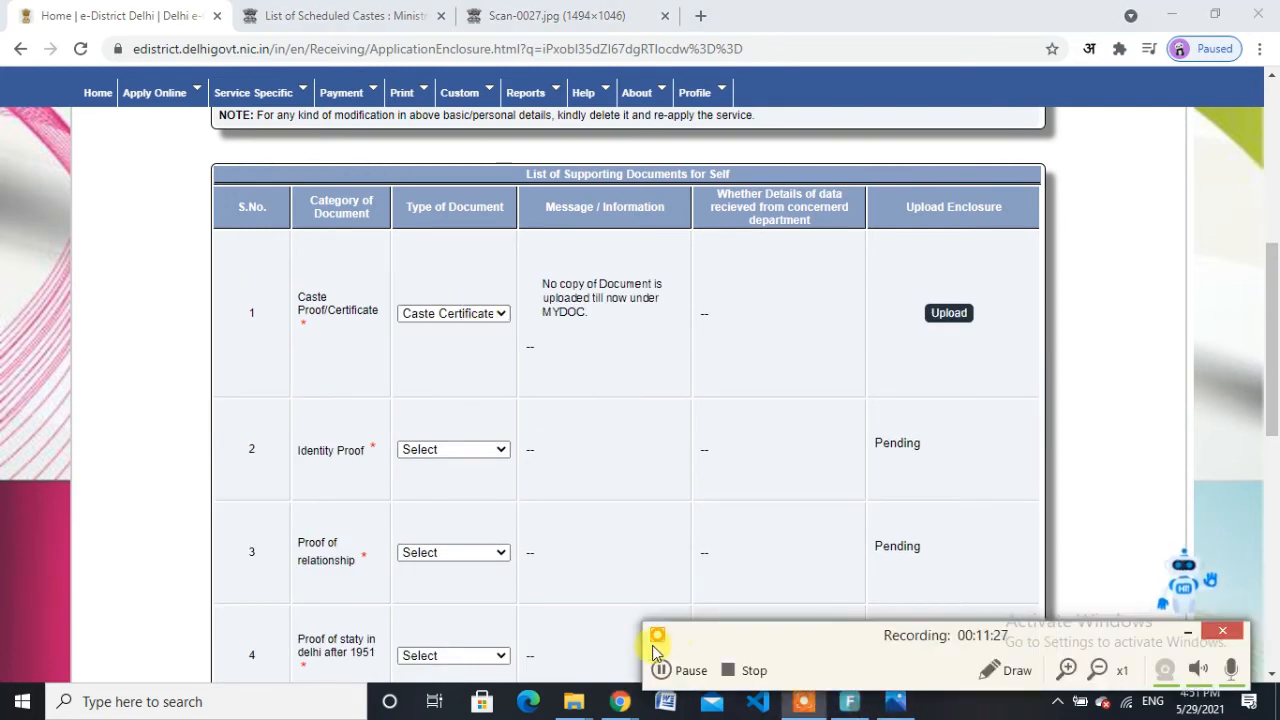
left_click(662, 670)
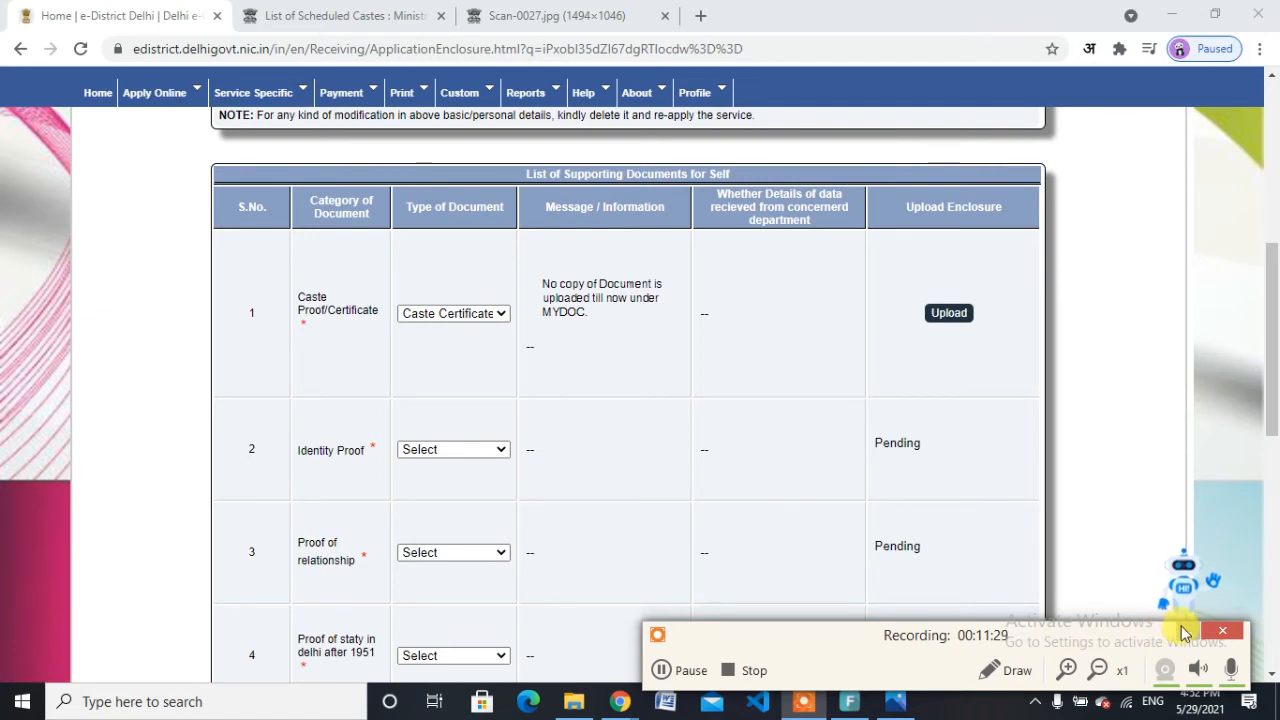
left_click(1183, 631)
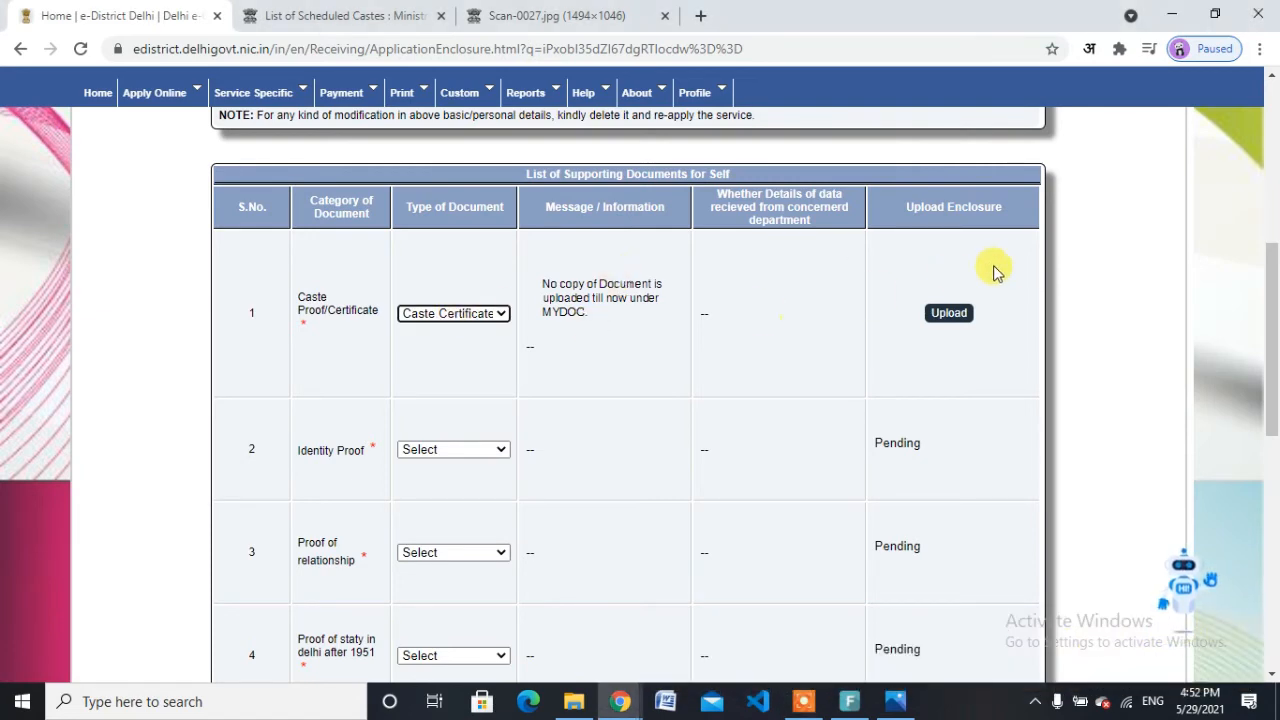
left_click(955, 313)
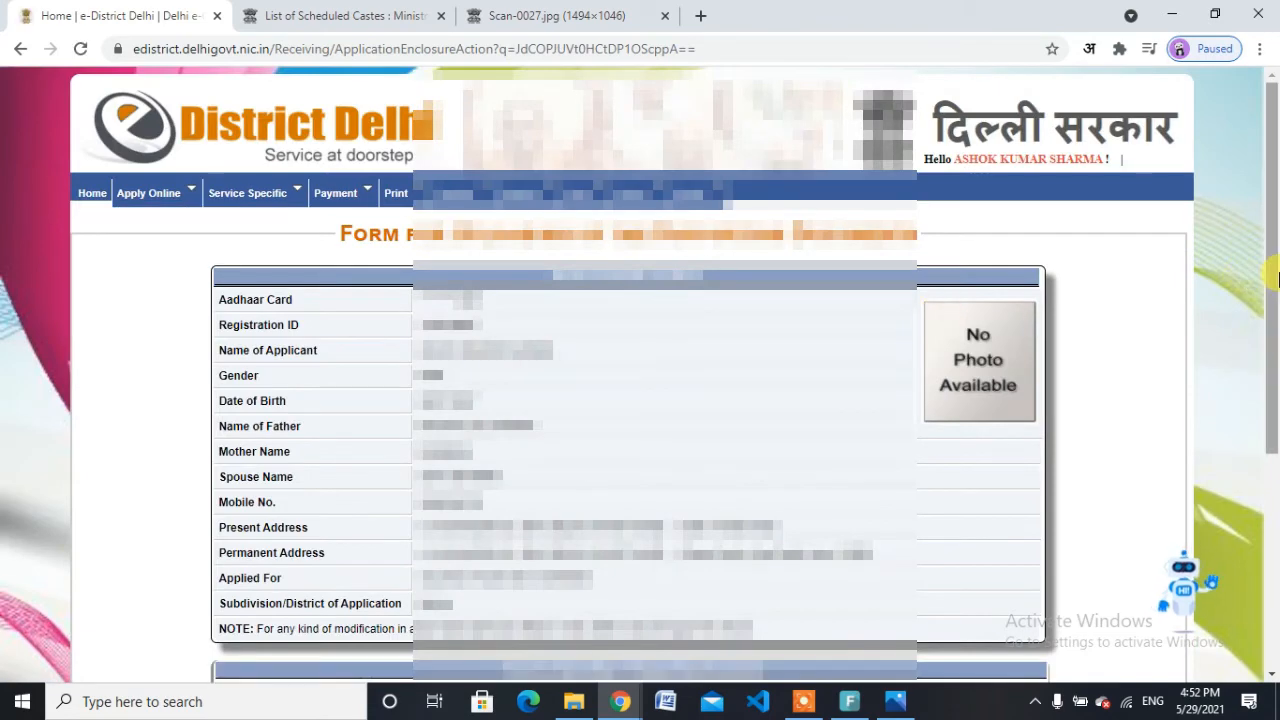
Step: Set the caste certificate's issuing department to Other instead of Revenue Department
left_click_drag(1277, 340, 1277, 505)
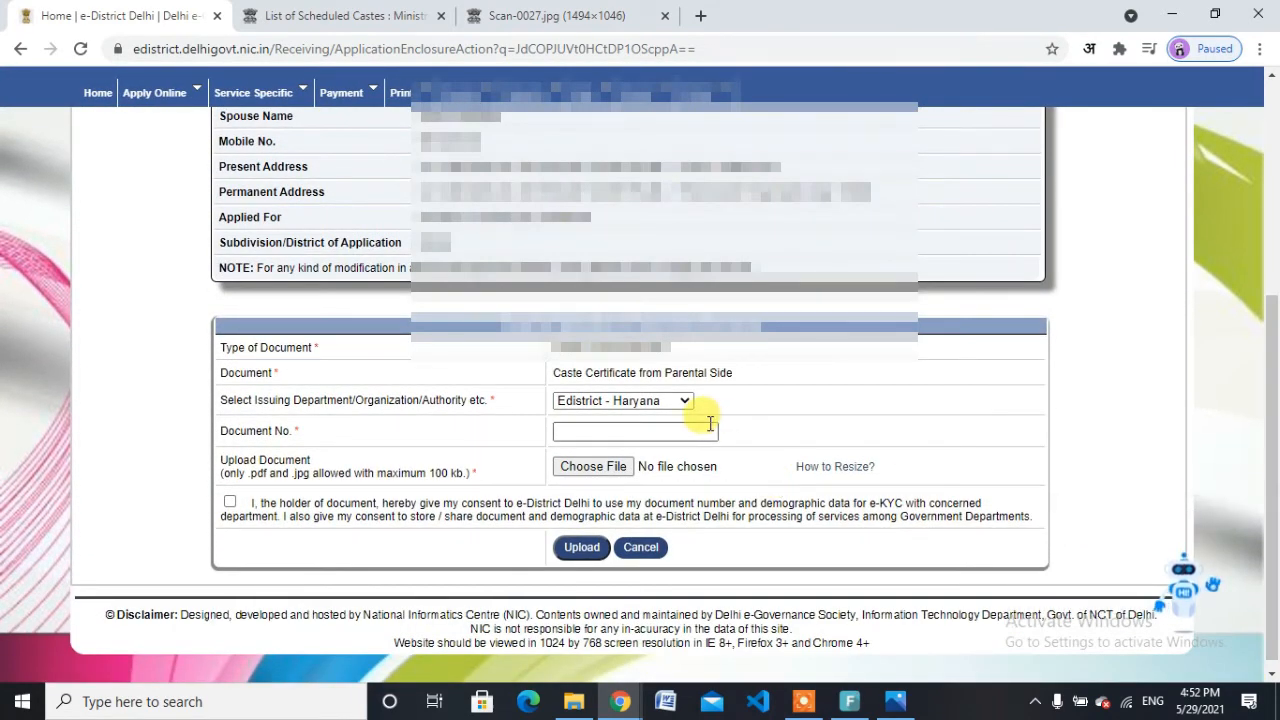
left_click(677, 400)
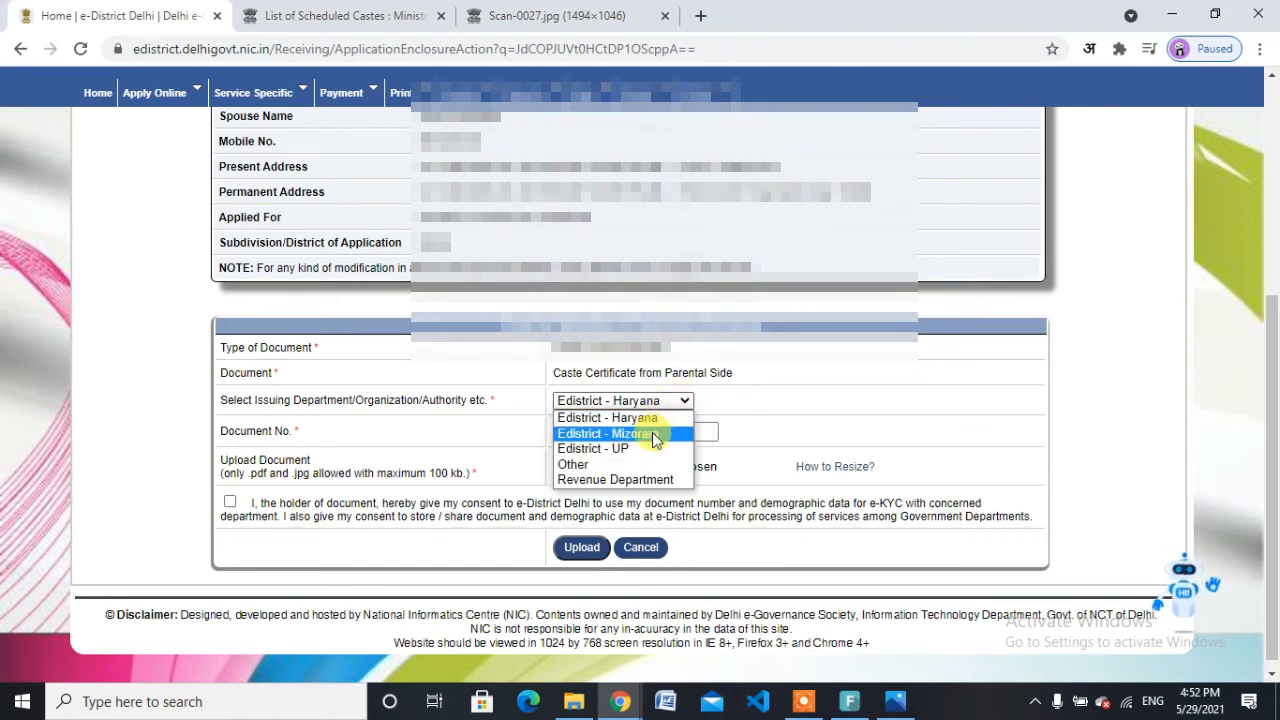
left_click(650, 479)
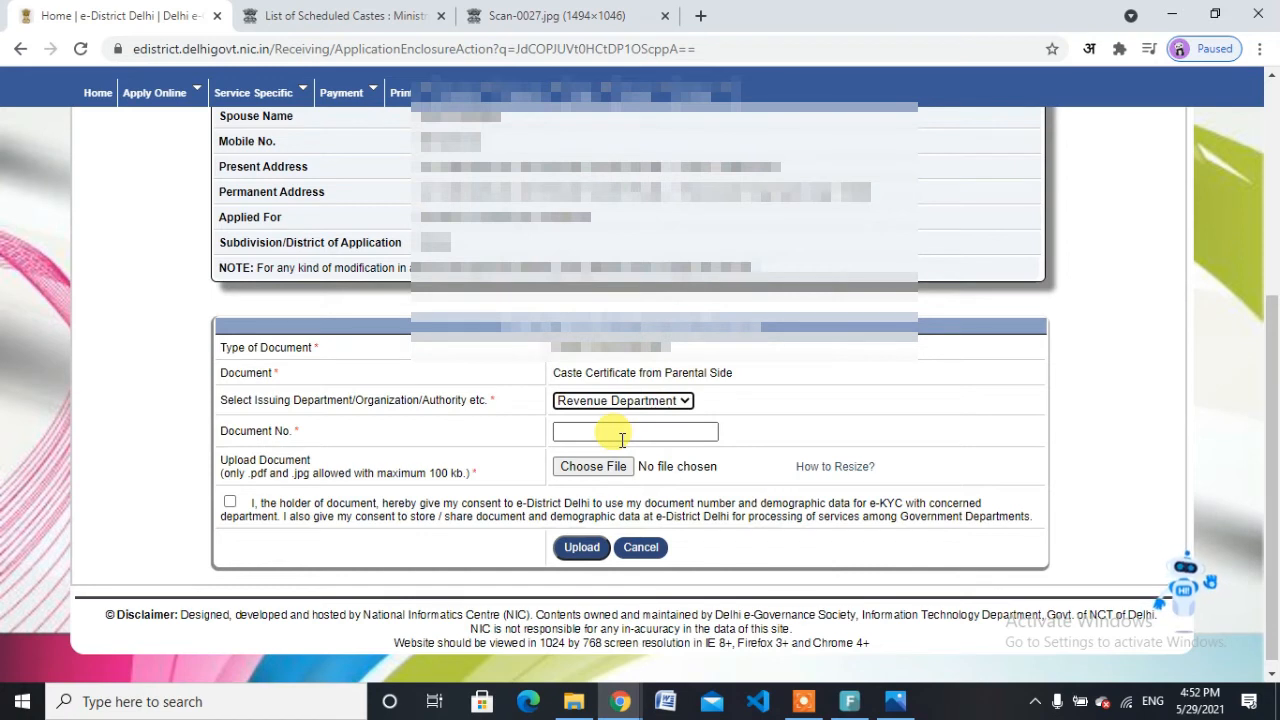
left_click(623, 400)
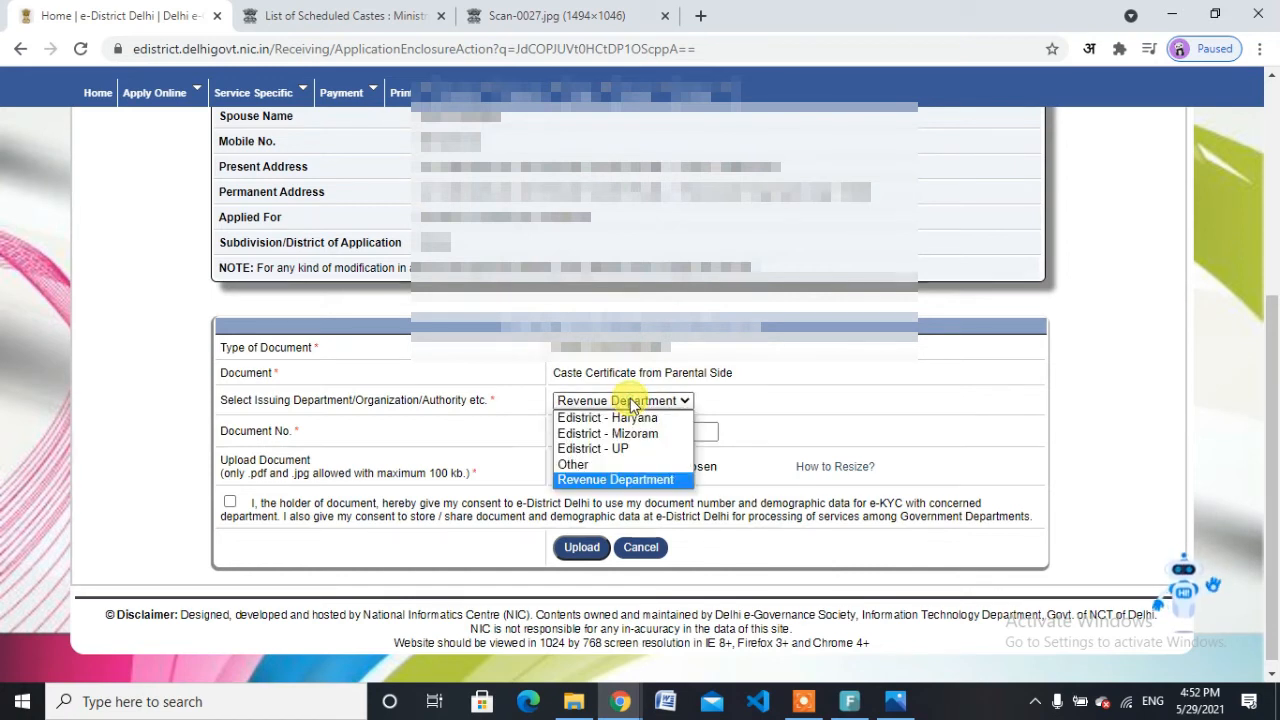
left_click(650, 484)
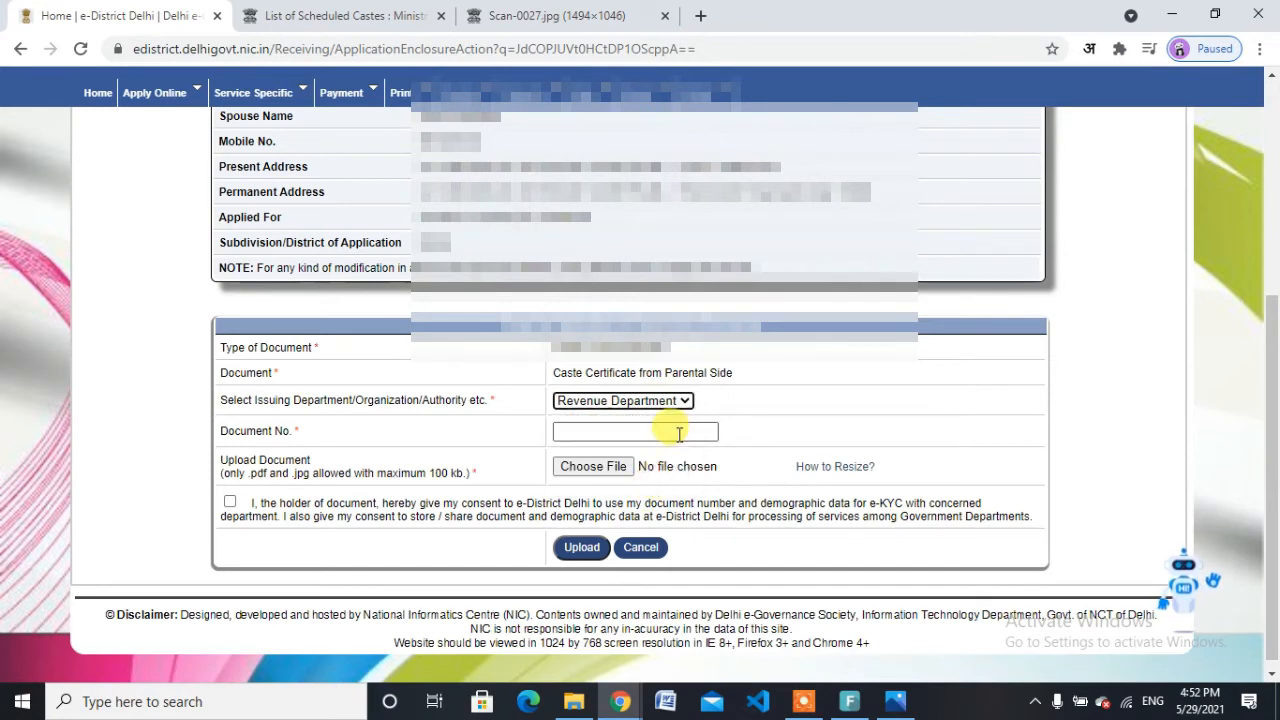
left_click(664, 401)
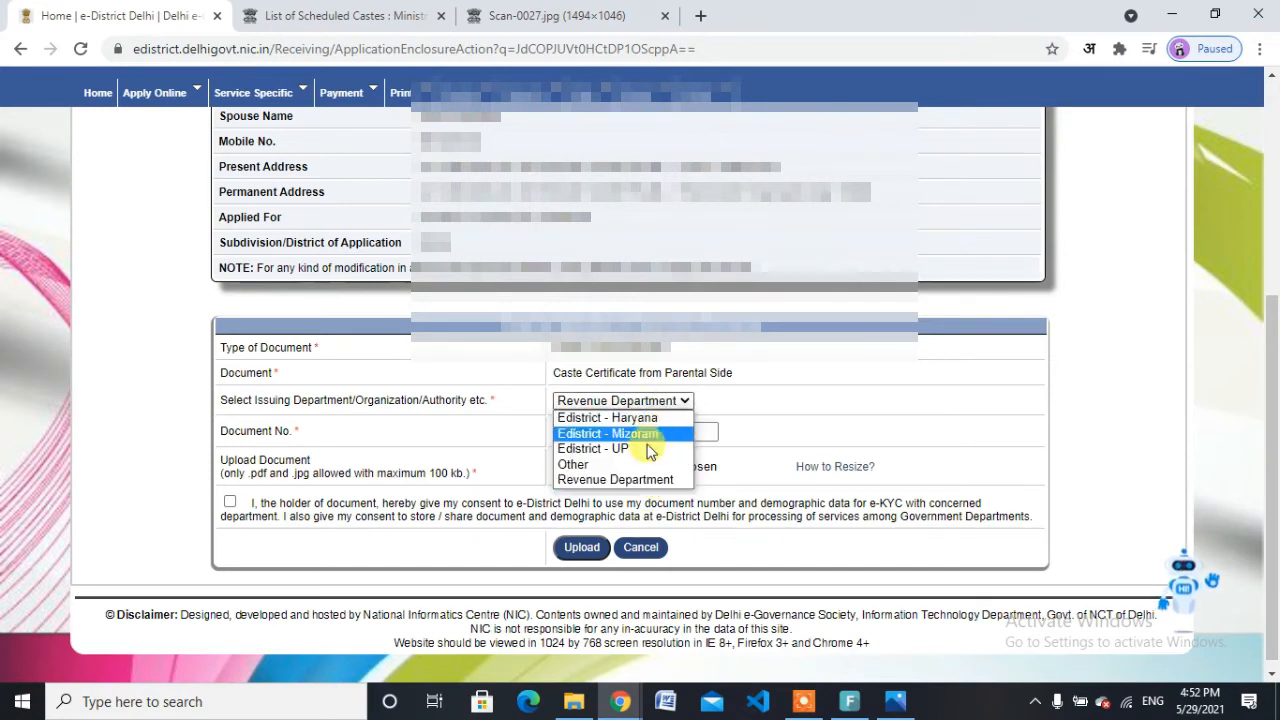
left_click(635, 466)
Step: Enter tehsildar as the issuing department name, fill in the document number, and bring up the file chooser
left_click(637, 433)
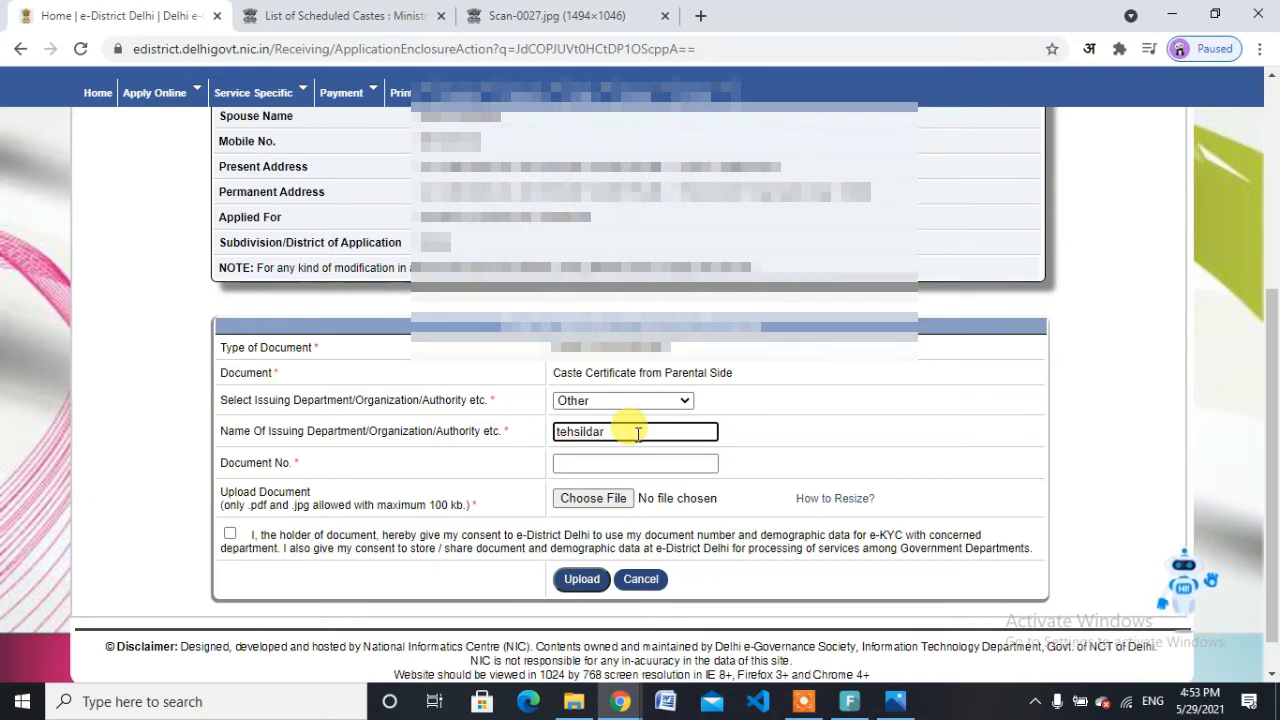
left_click(625, 462)
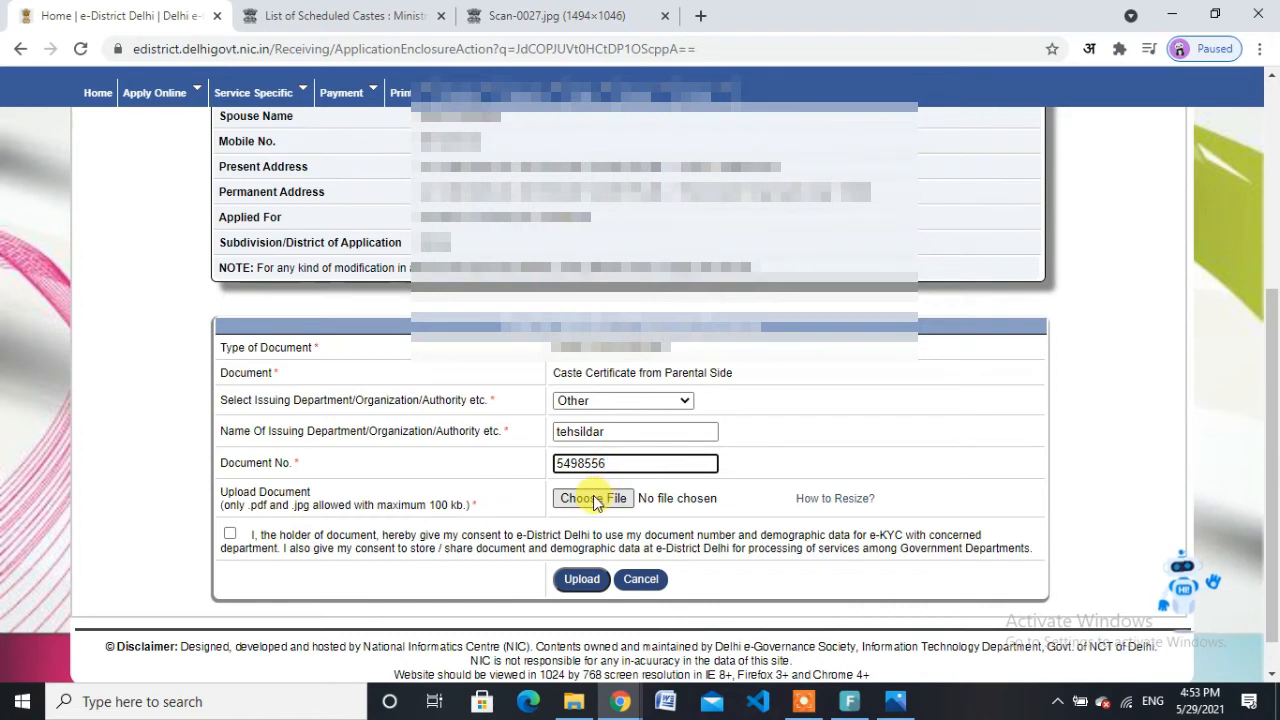
left_click(594, 499)
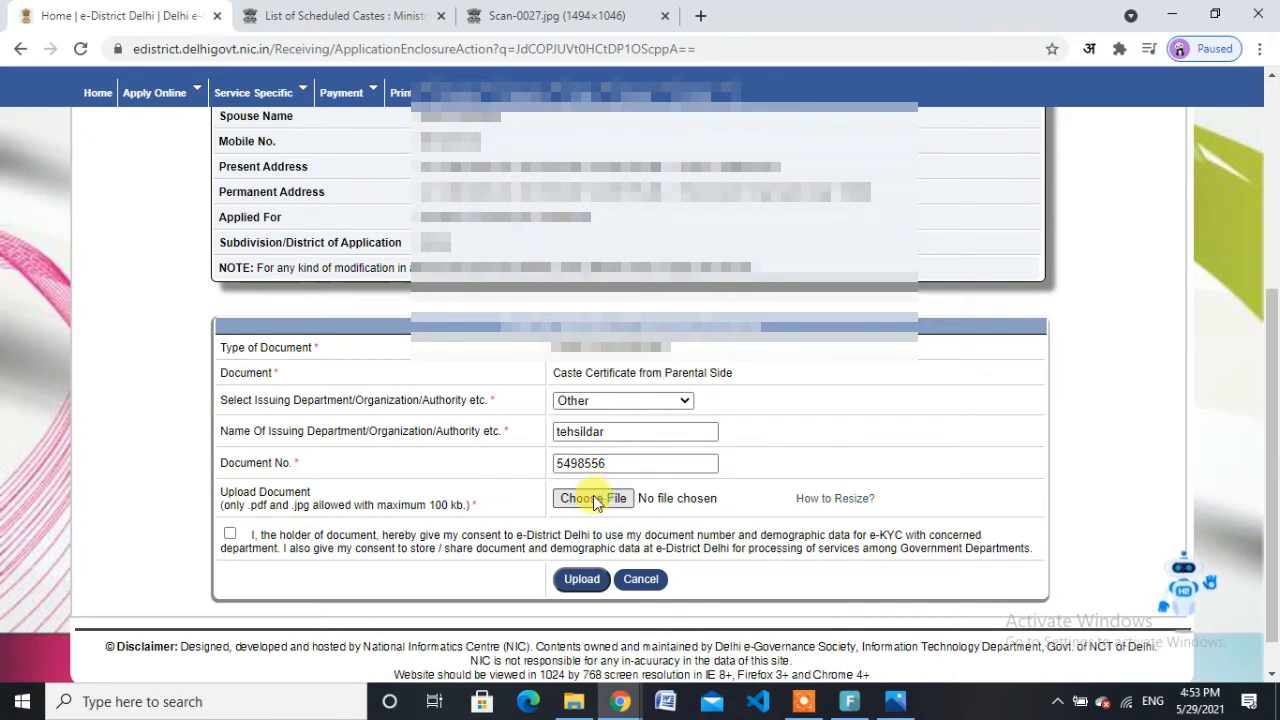
left_click(594, 499)
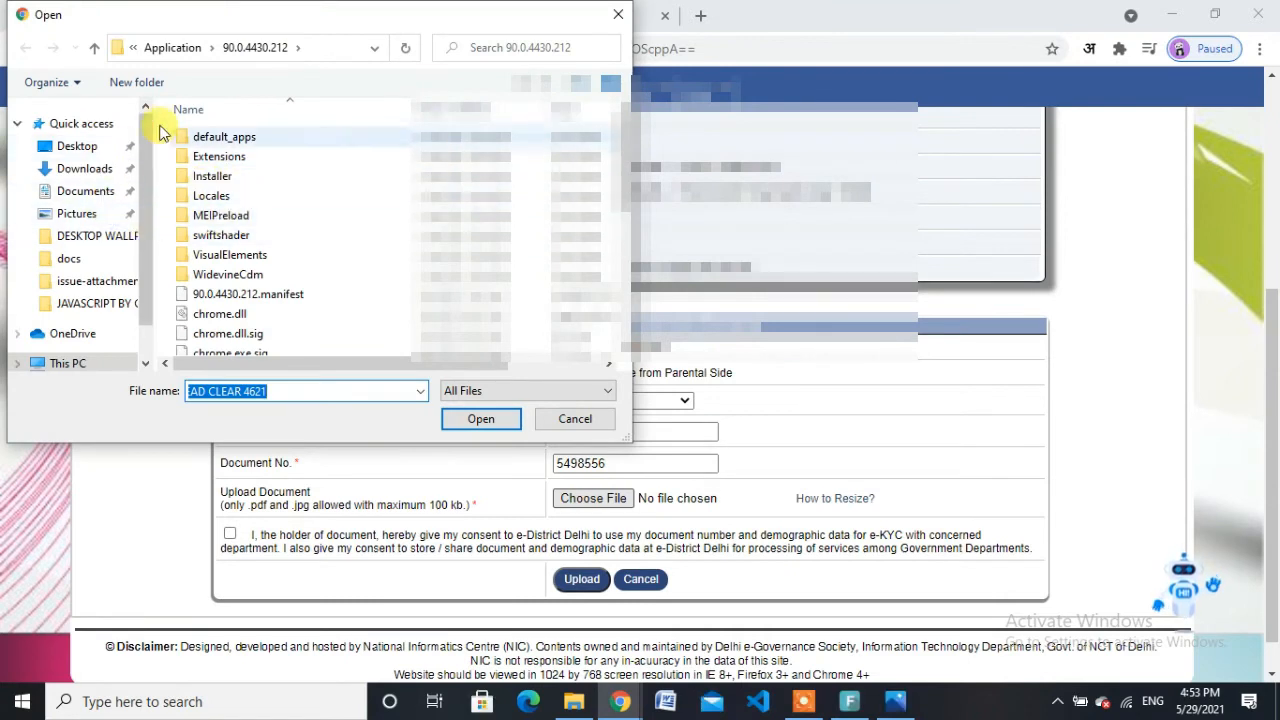
Step: Browse to Desktop > MY YOUTUBE CHANNEL NEW DATA > docs in the Open dialog
left_click(110, 150)
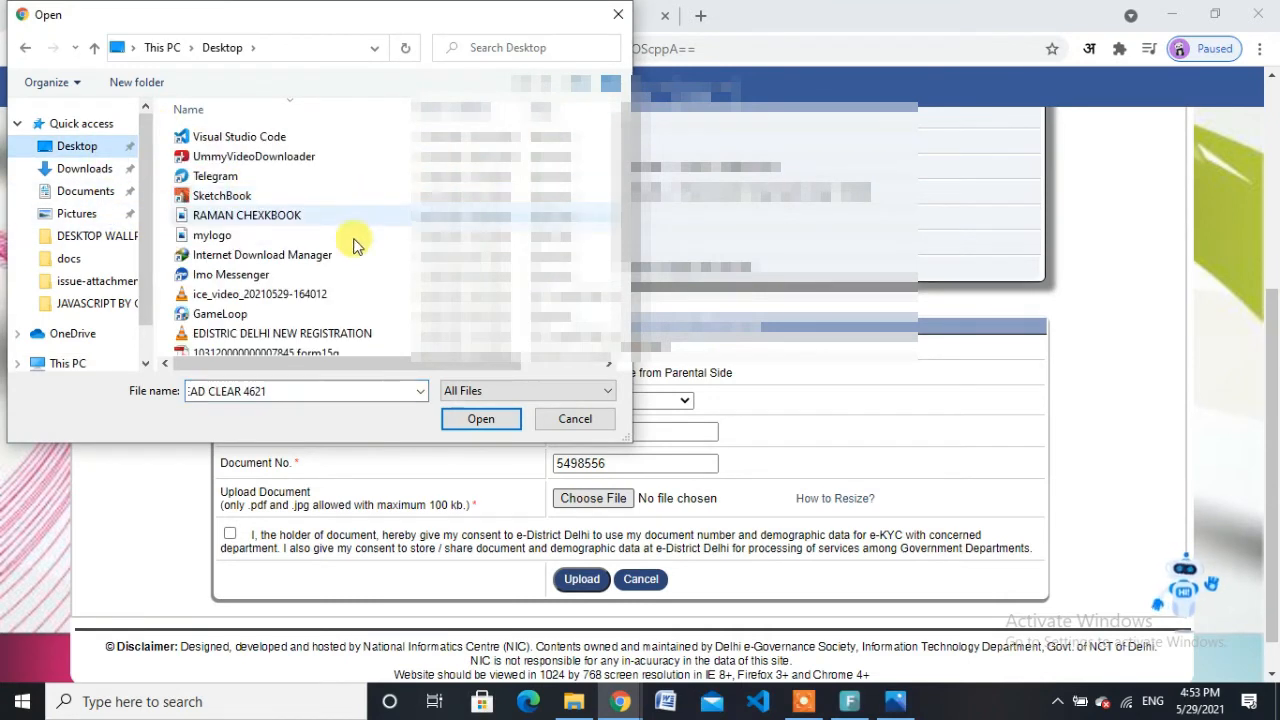
scroll(322, 305, "down", 2)
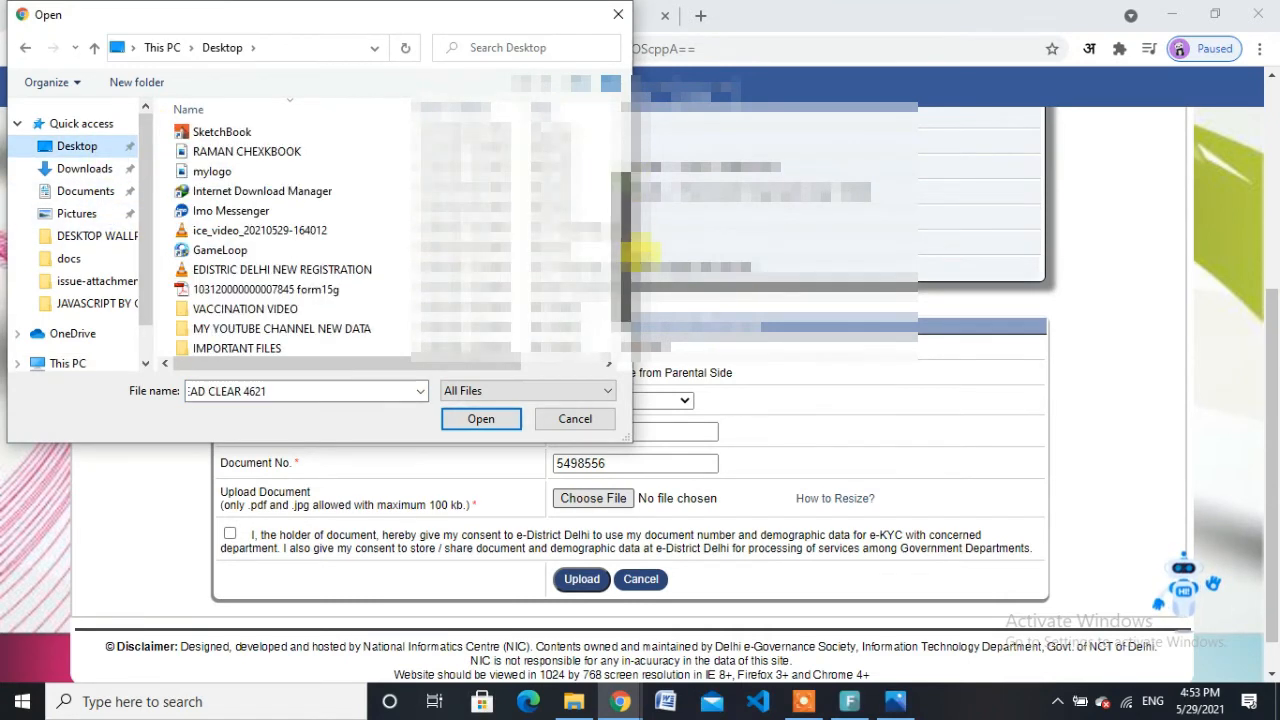
left_click(322, 285)
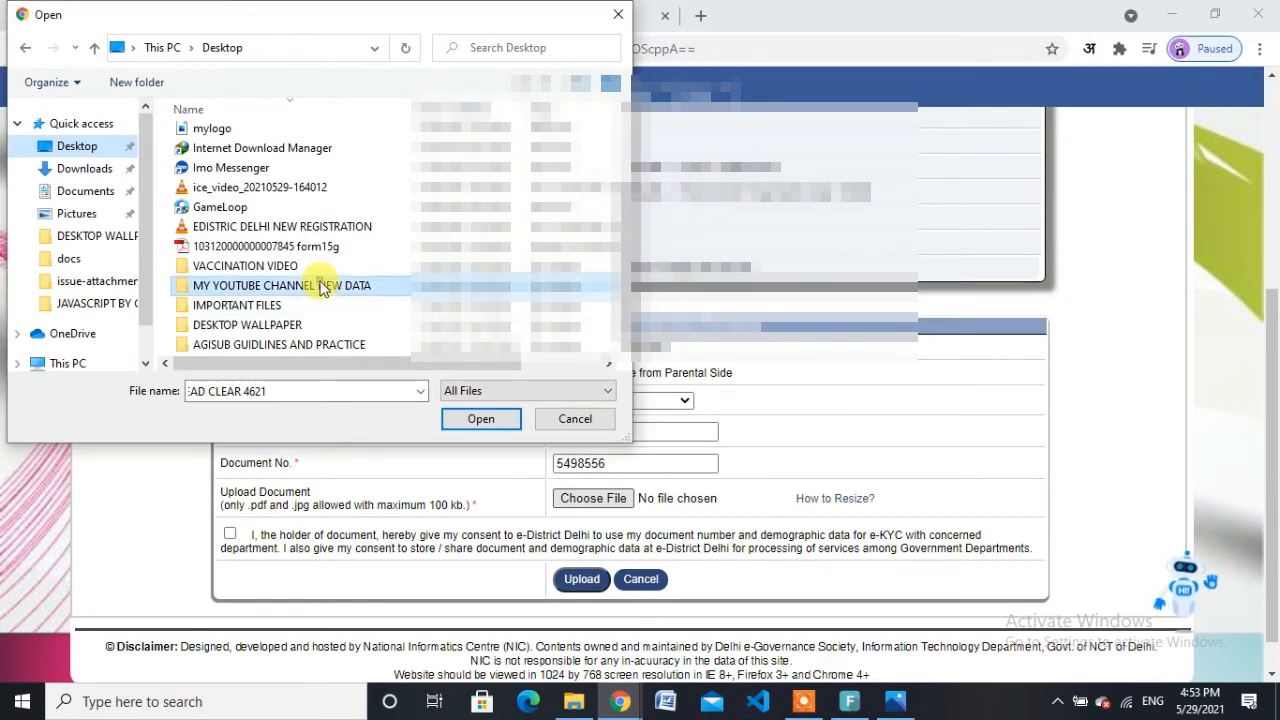
double_click(336, 283)
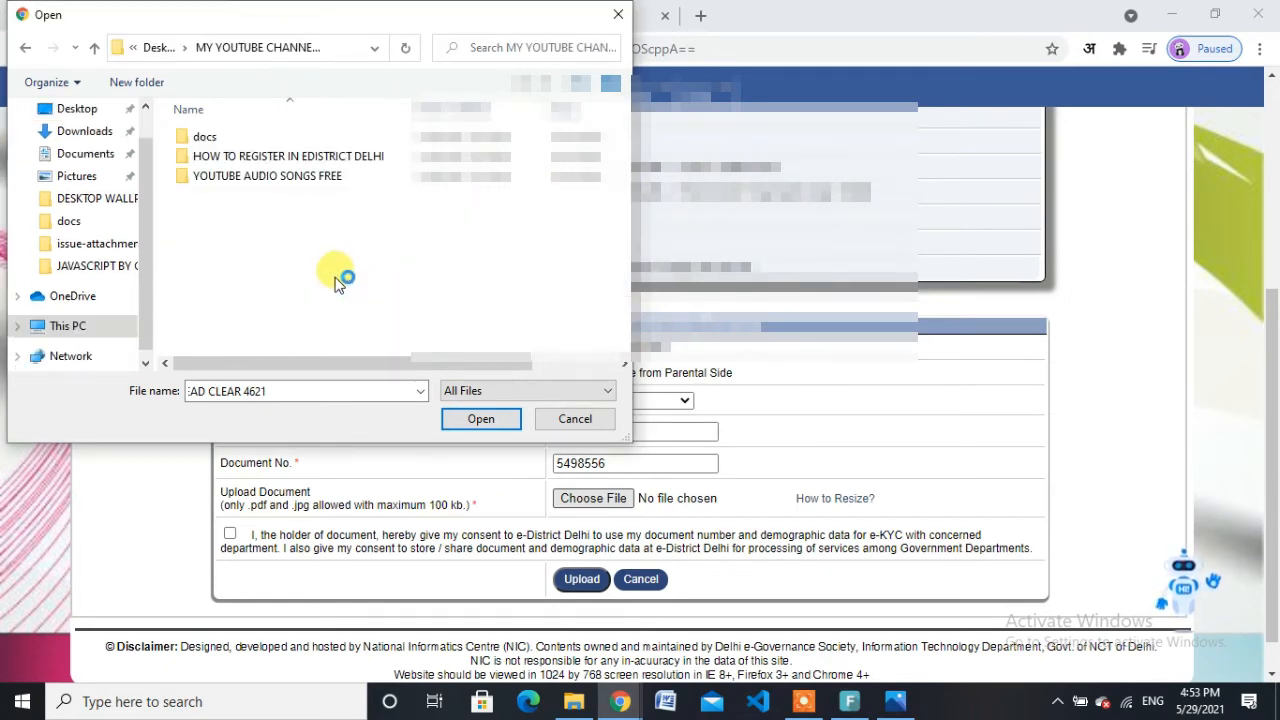
double_click(218, 138)
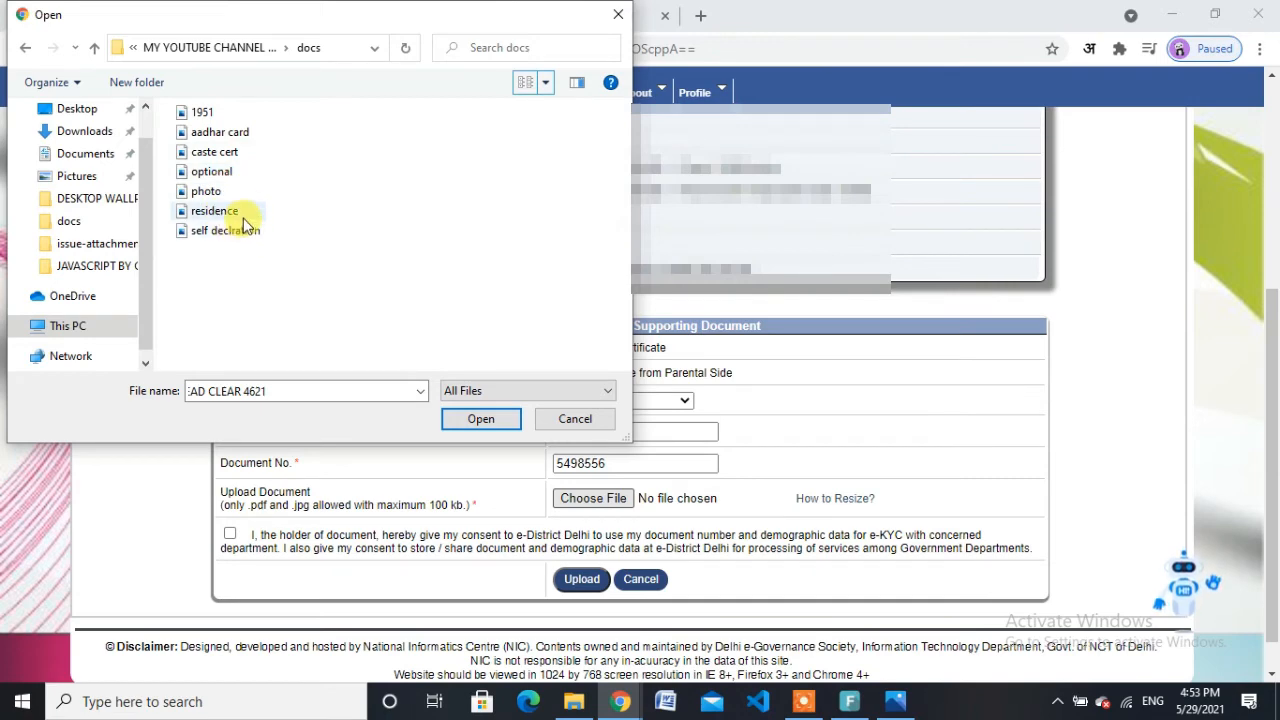
Step: Attach caste cert.jpg, give e-KYC consent, and upload the caste certificate
double_click(228, 158)
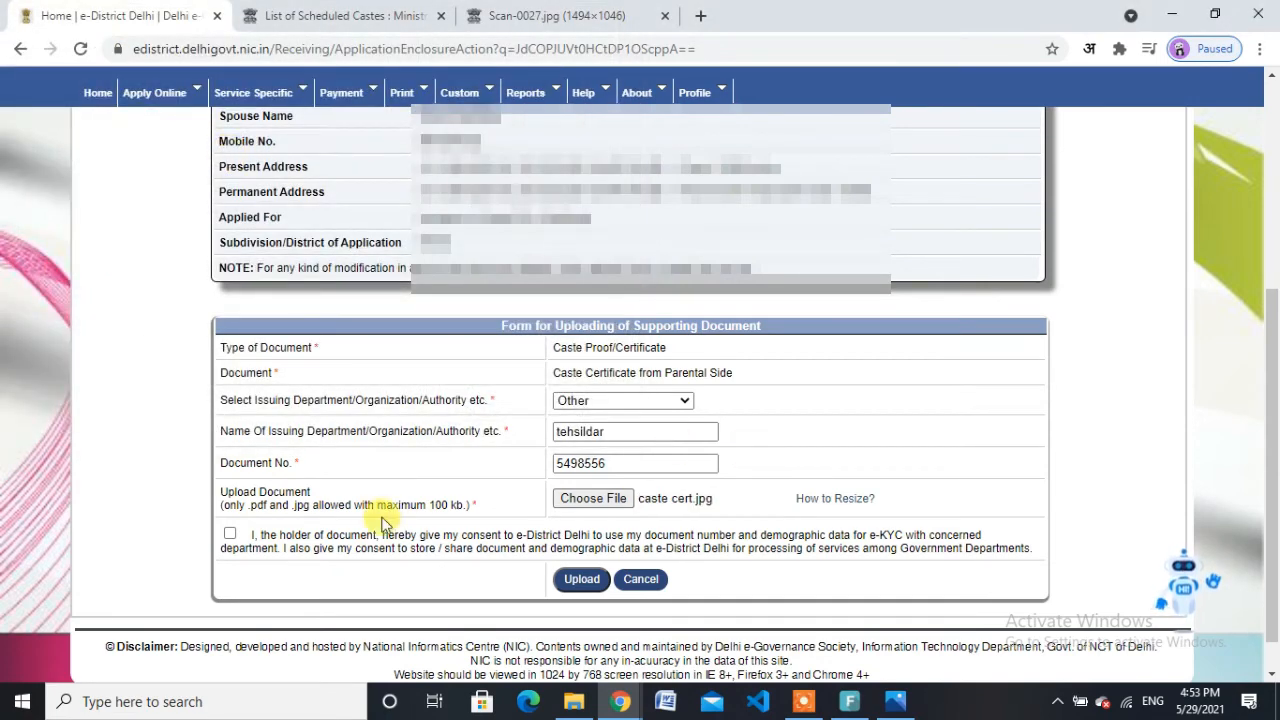
left_click(229, 534)
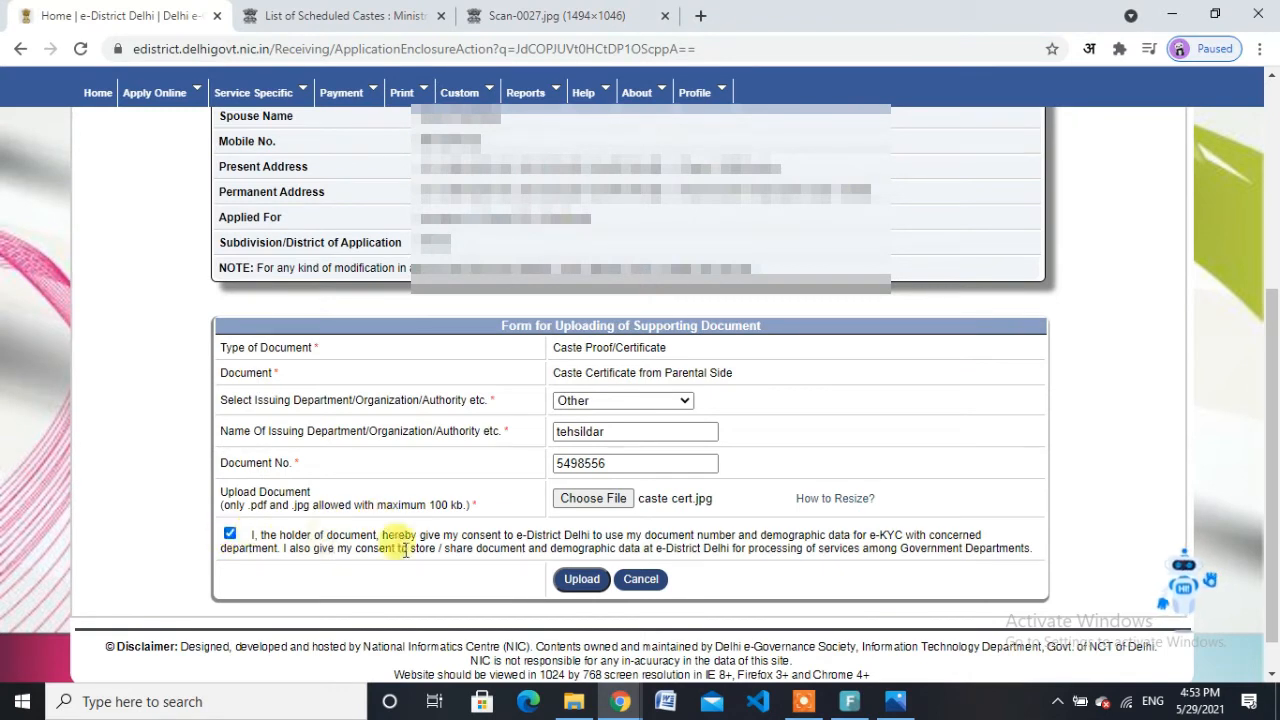
left_click(581, 578)
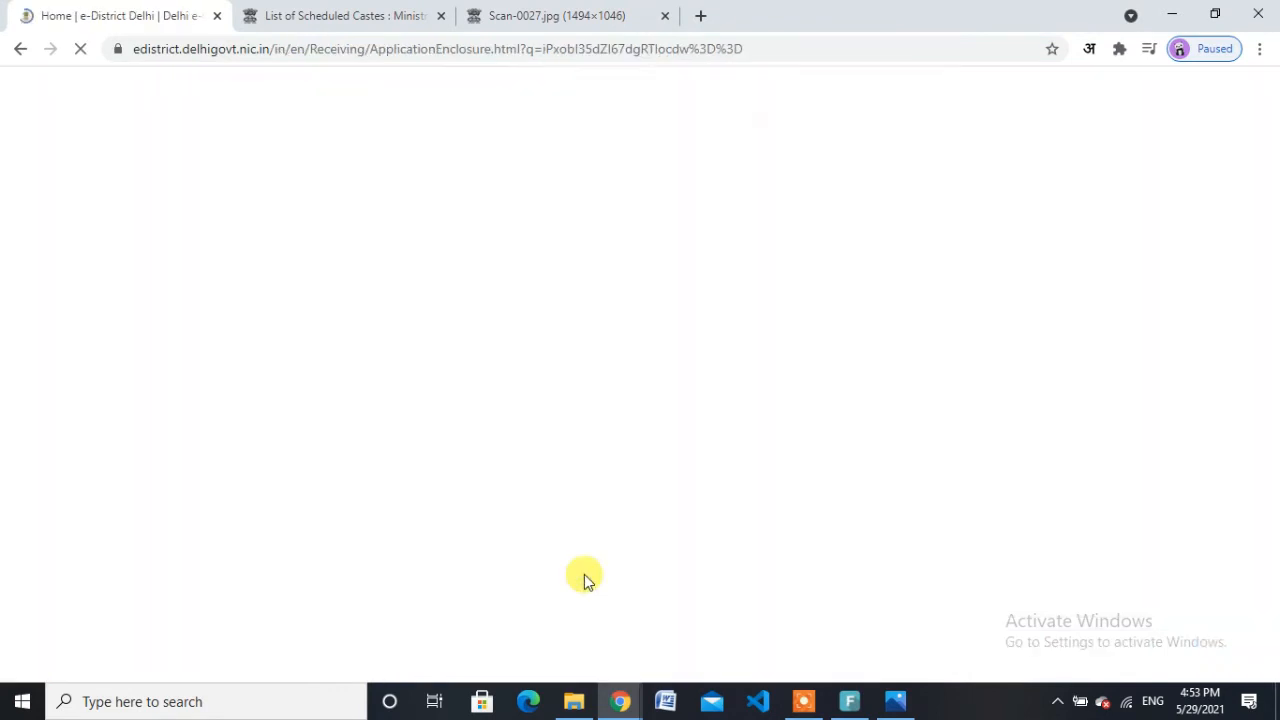
Step: Acknowledge both upload messages and save Aadhaar Card as the Identity Proof document
left_click(805, 190)
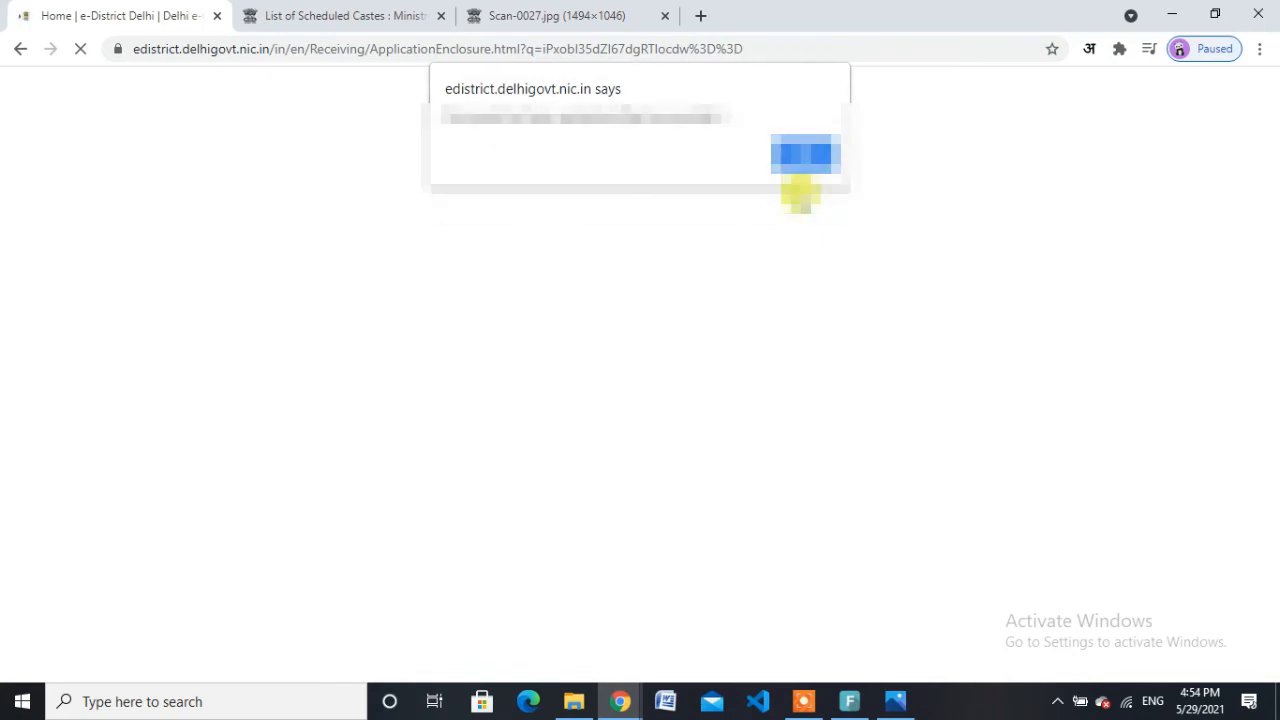
left_click(805, 153)
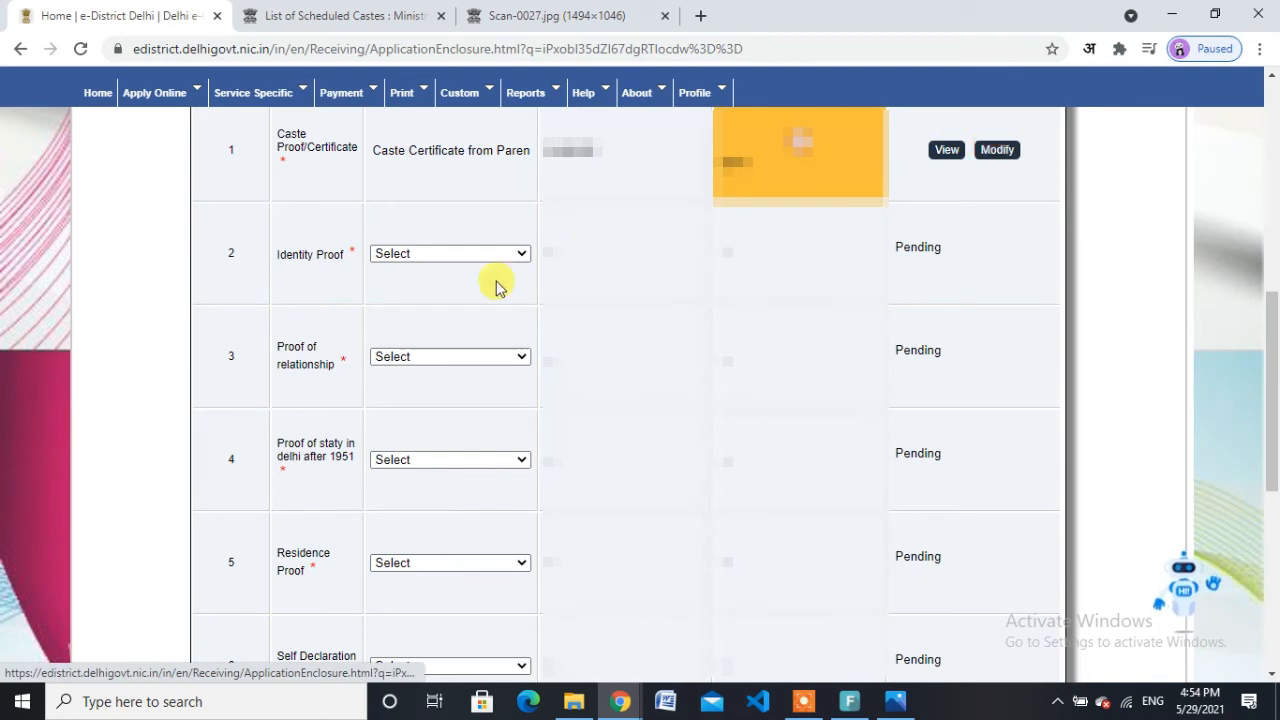
left_click(449, 255)
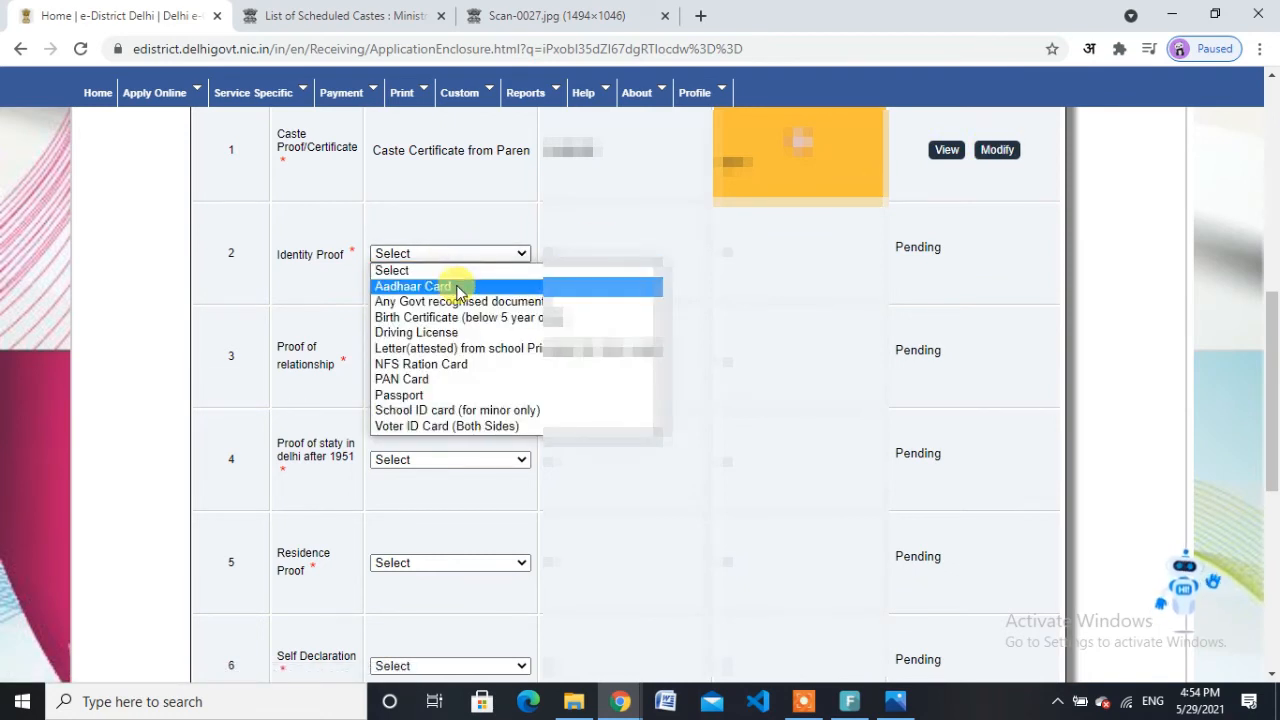
left_click(451, 286)
left_click(459, 309)
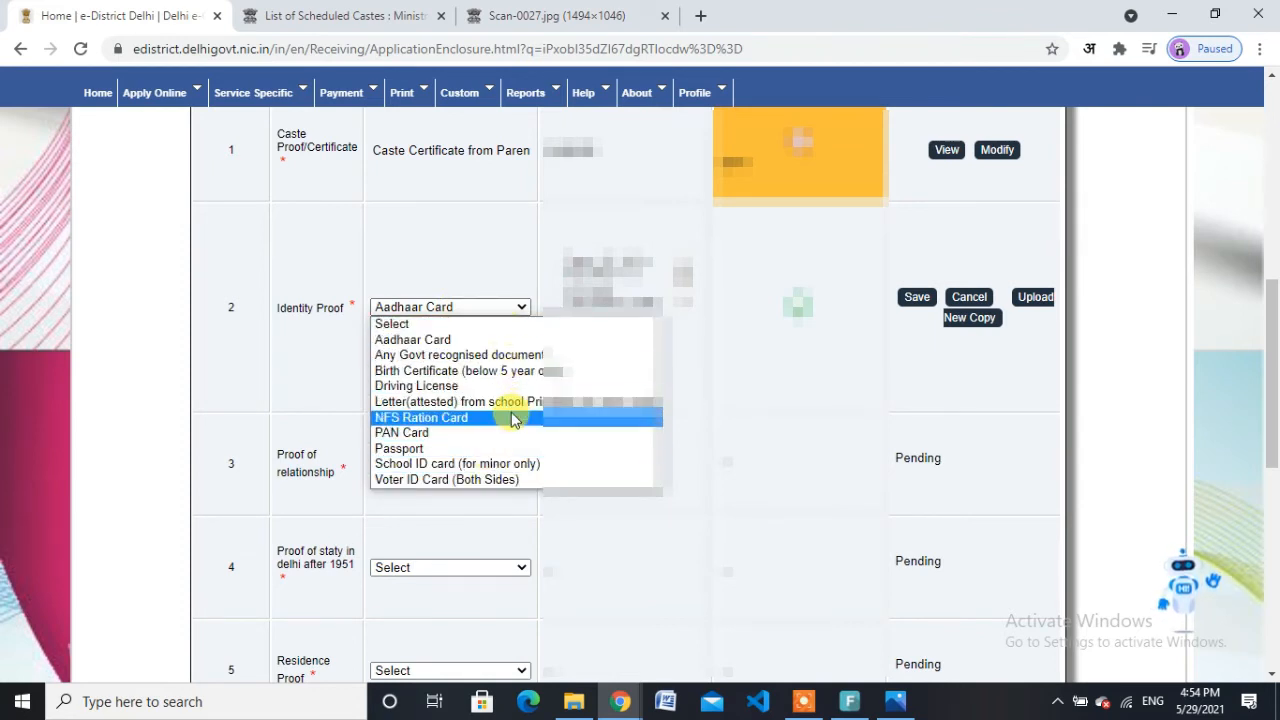
left_click(756, 372)
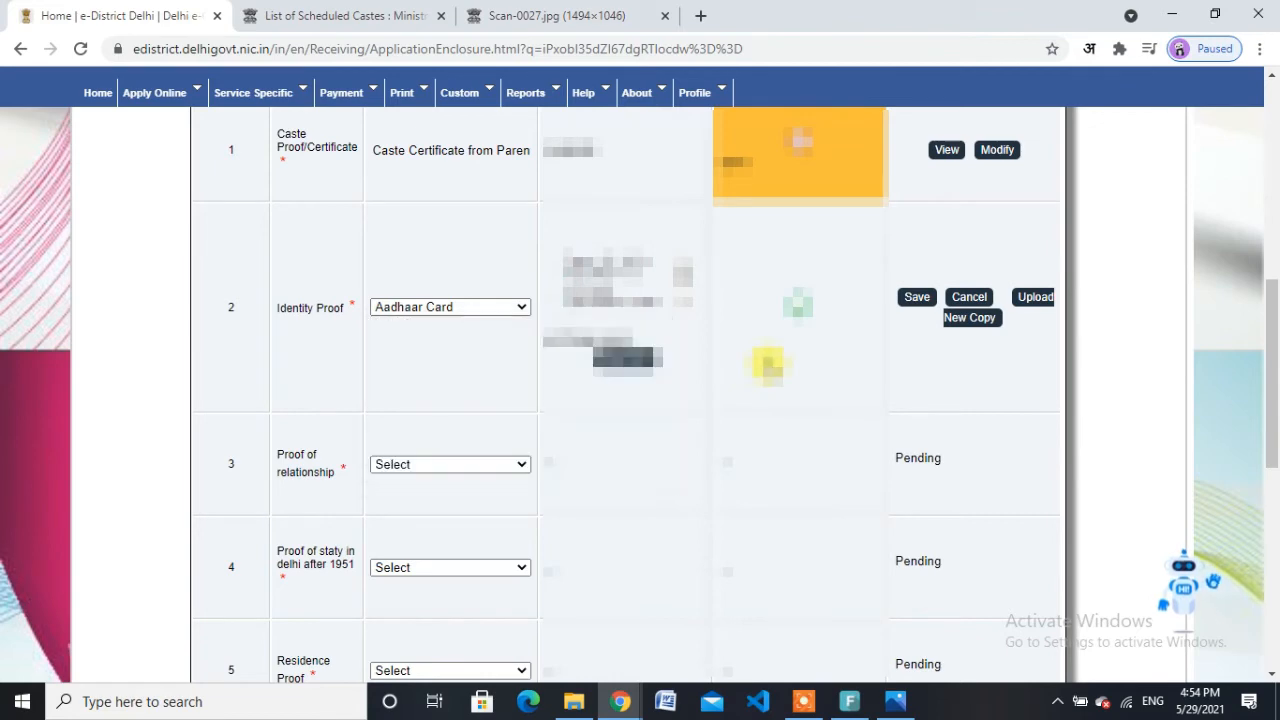
left_click(914, 297)
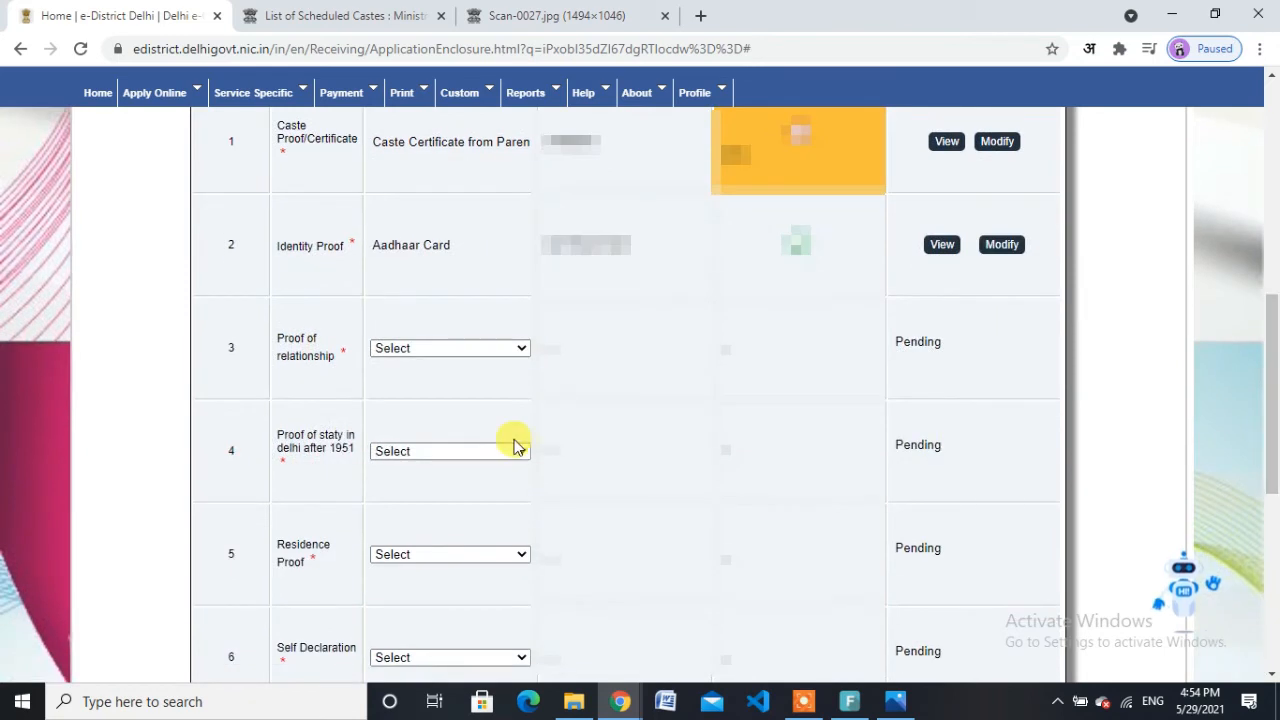
left_click(474, 347)
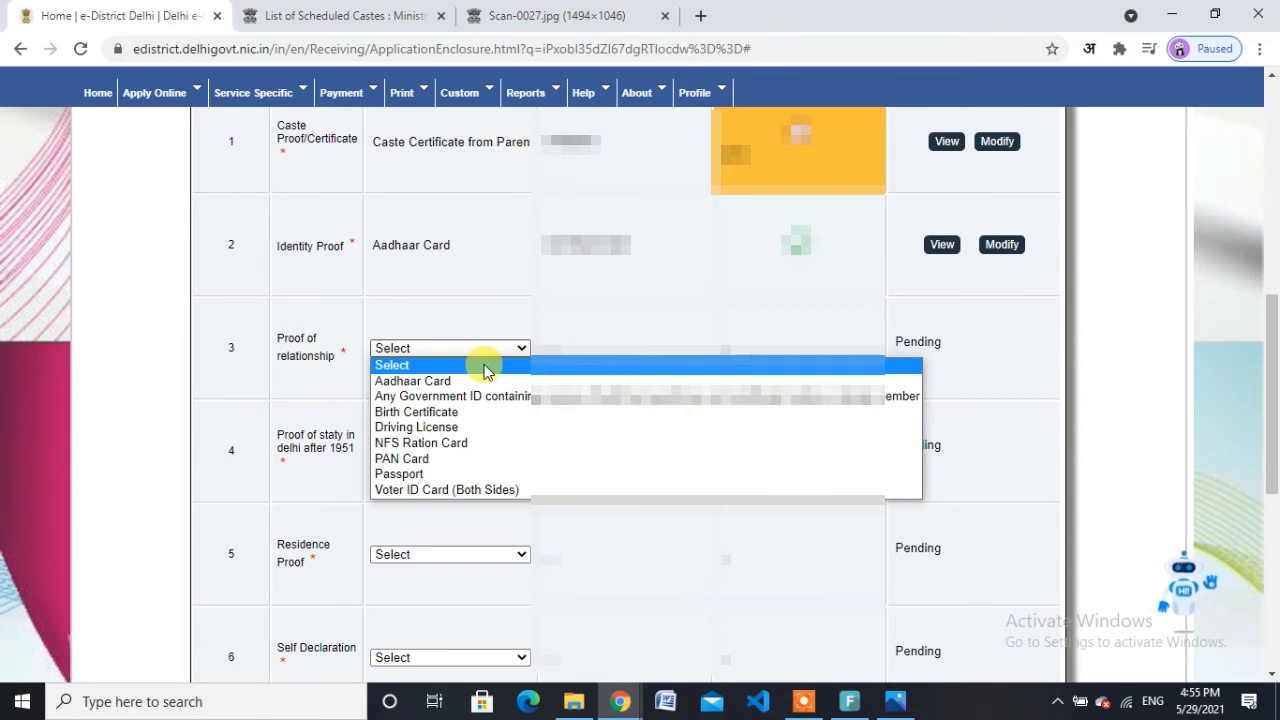
Step: Save Aadhaar Card as the Proof of relationship and bring up the row 4 proof-of-stay choices
left_click(485, 388)
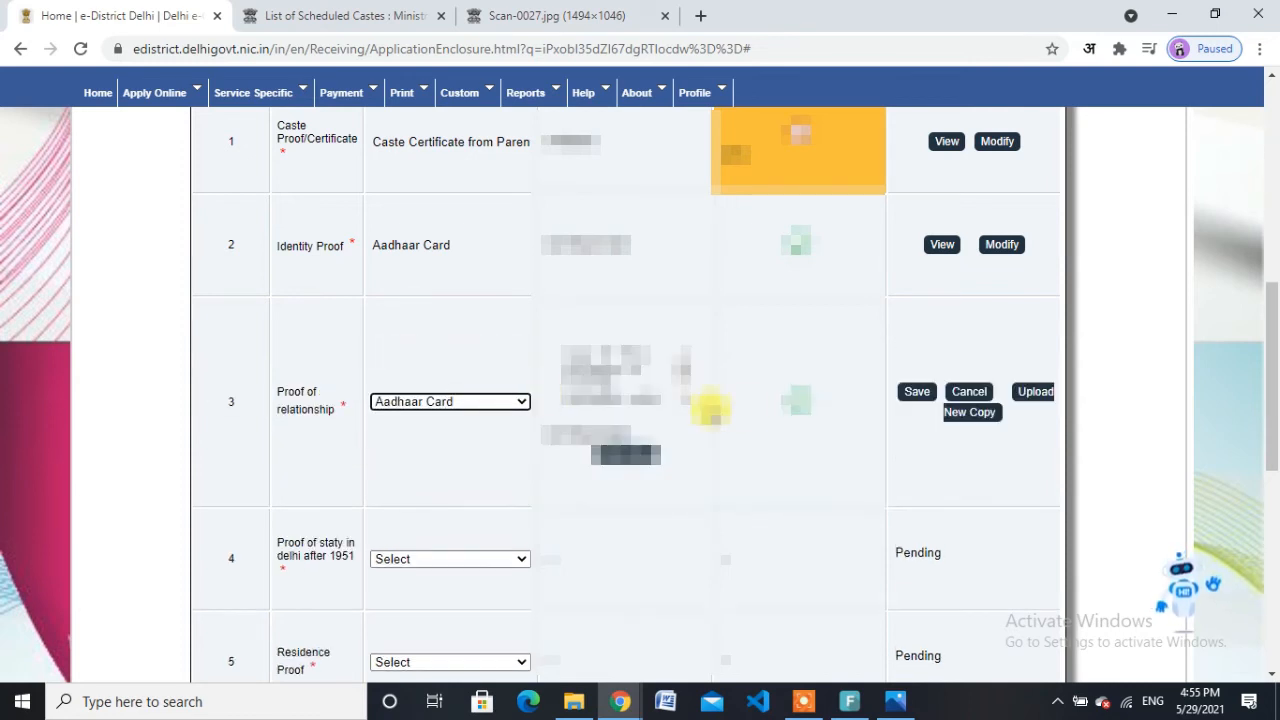
left_click(909, 391)
left_click_drag(1277, 373, 1277, 465)
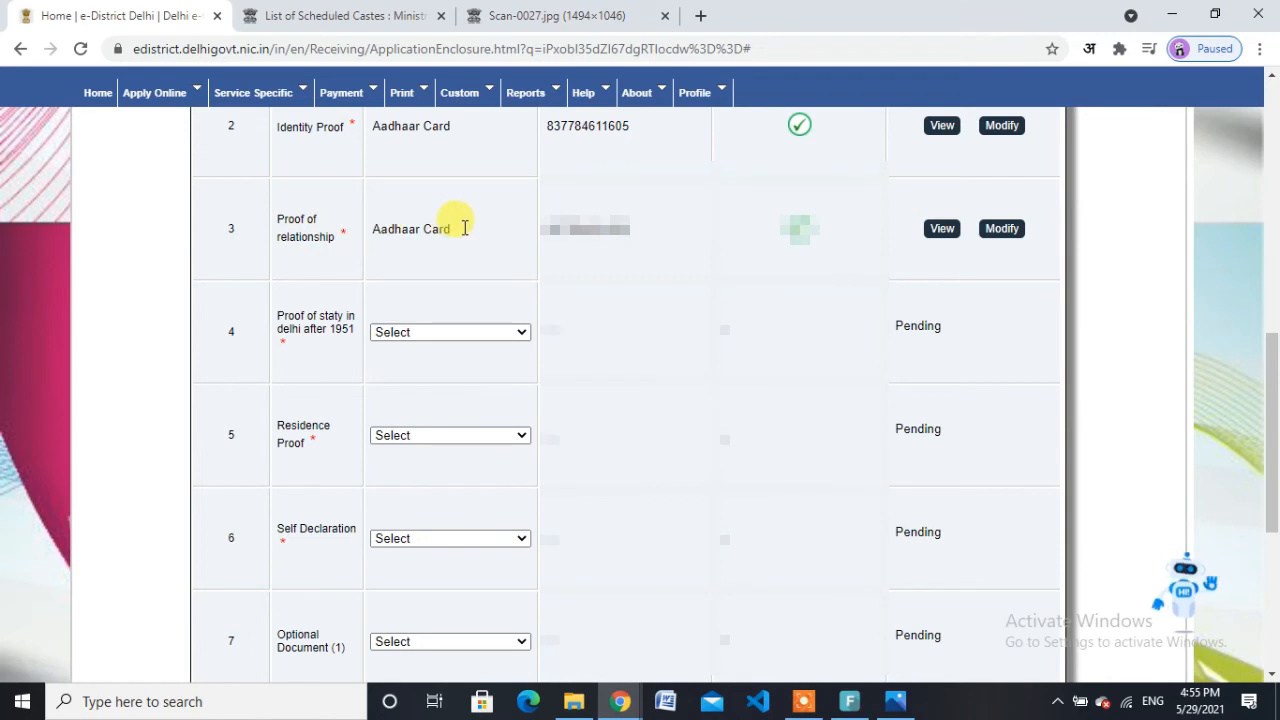
left_click(460, 332)
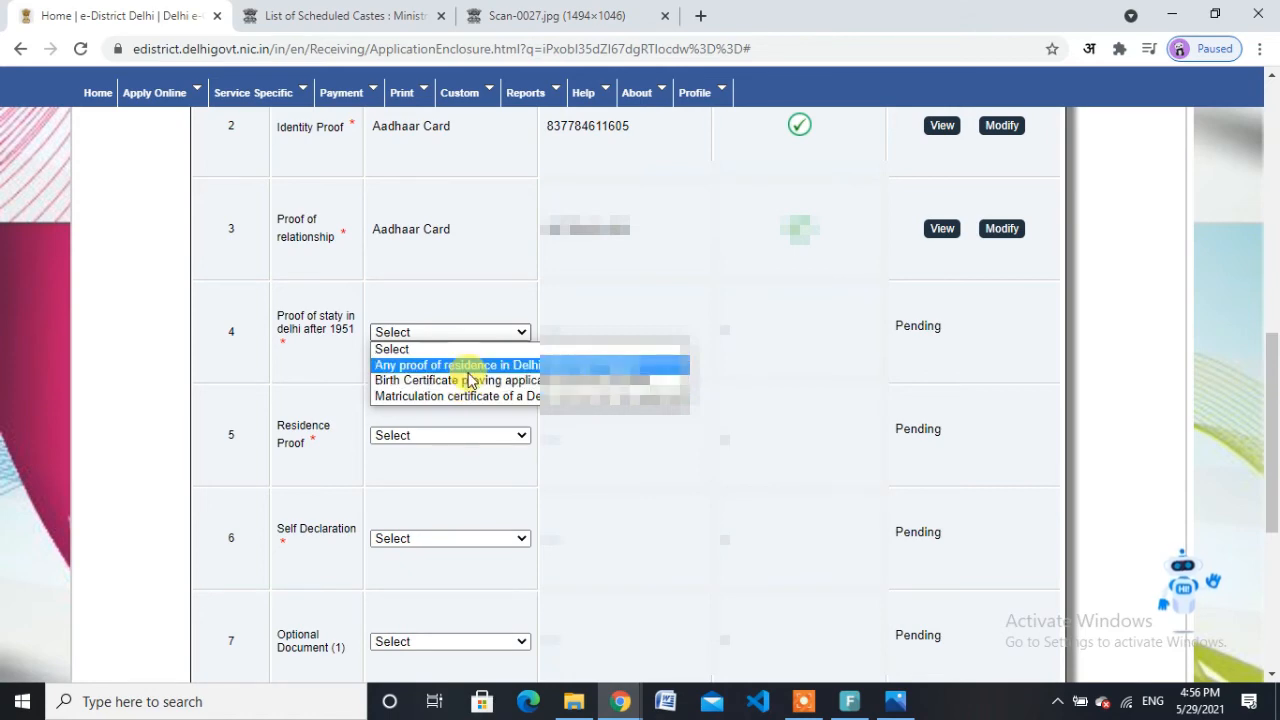
Step: Choose Any proof of residence in Delhi as the proof of stay and open its upload form
left_click(468, 368)
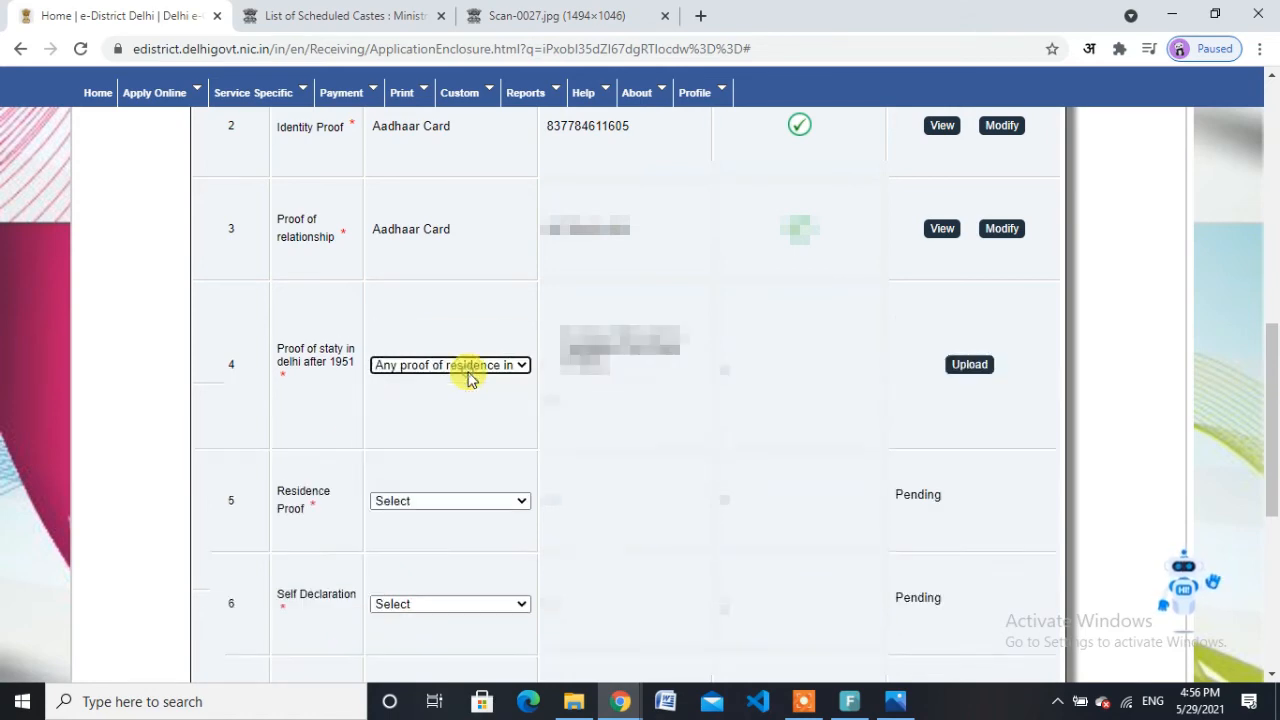
left_click(988, 369)
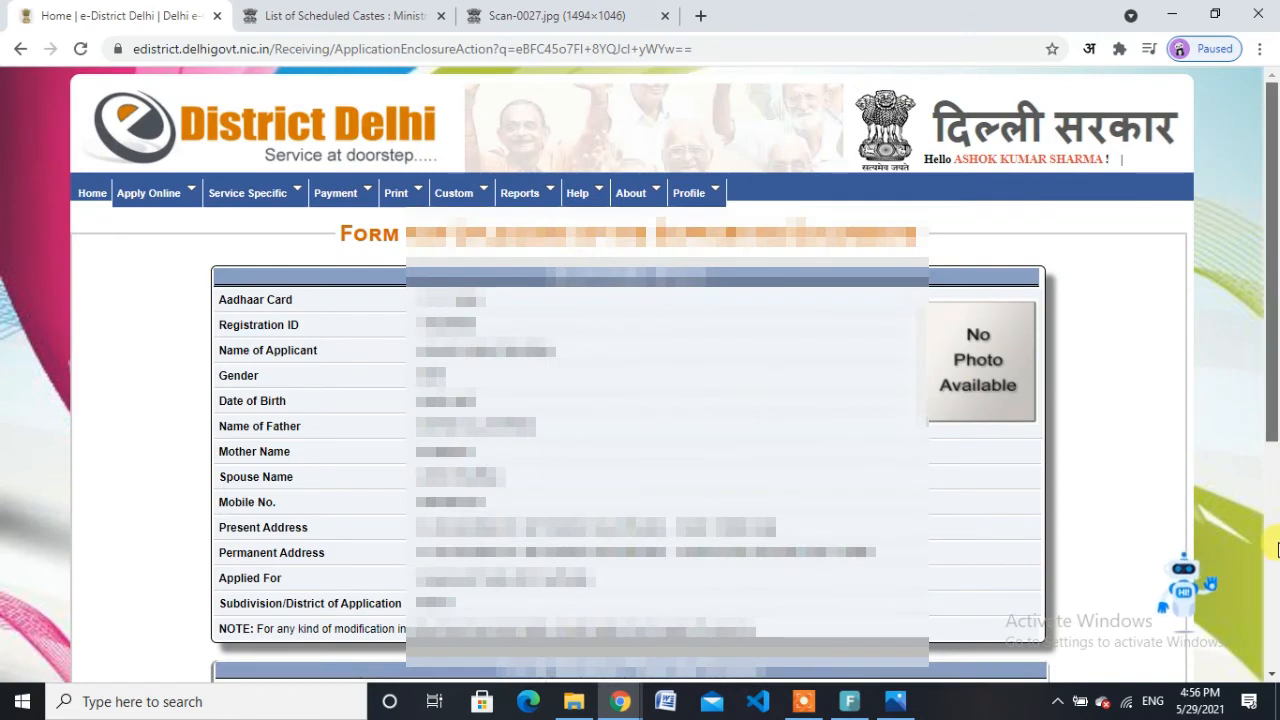
left_click_drag(1273, 416, 1273, 546)
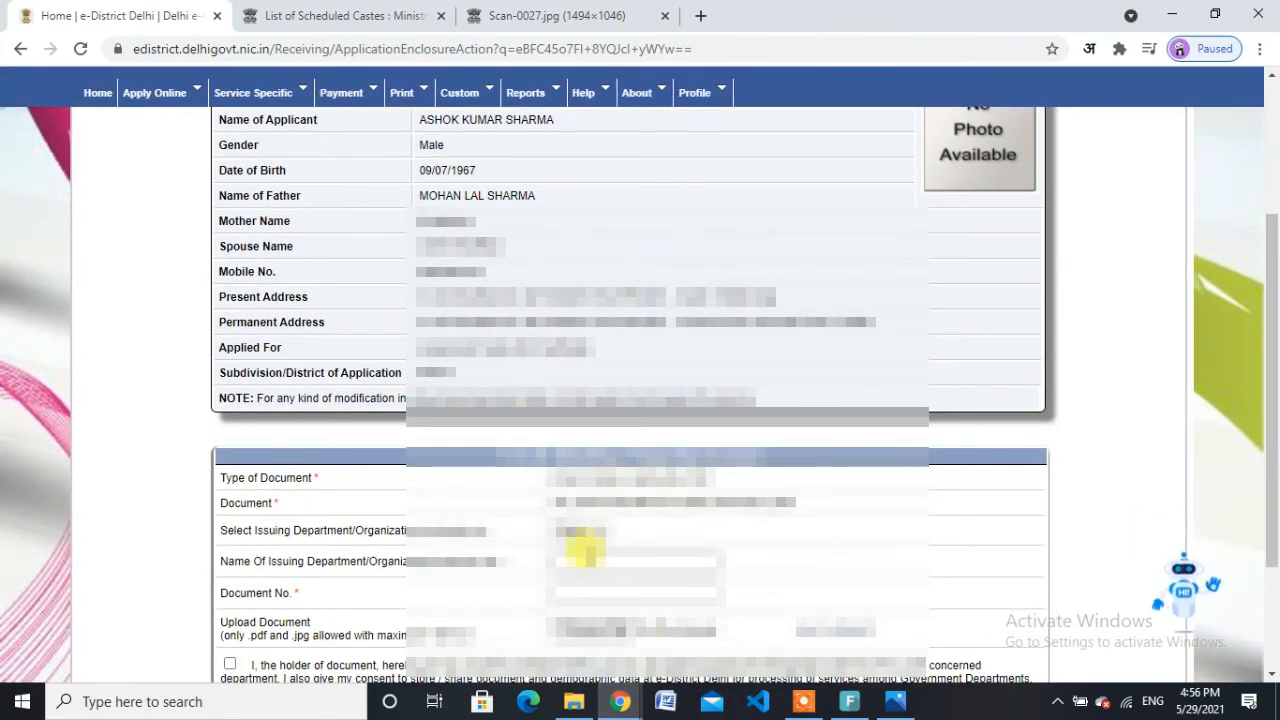
Step: Enter election commission as the issuing department, fill in the document number, and open the file picker
left_click(588, 553)
type("voter")
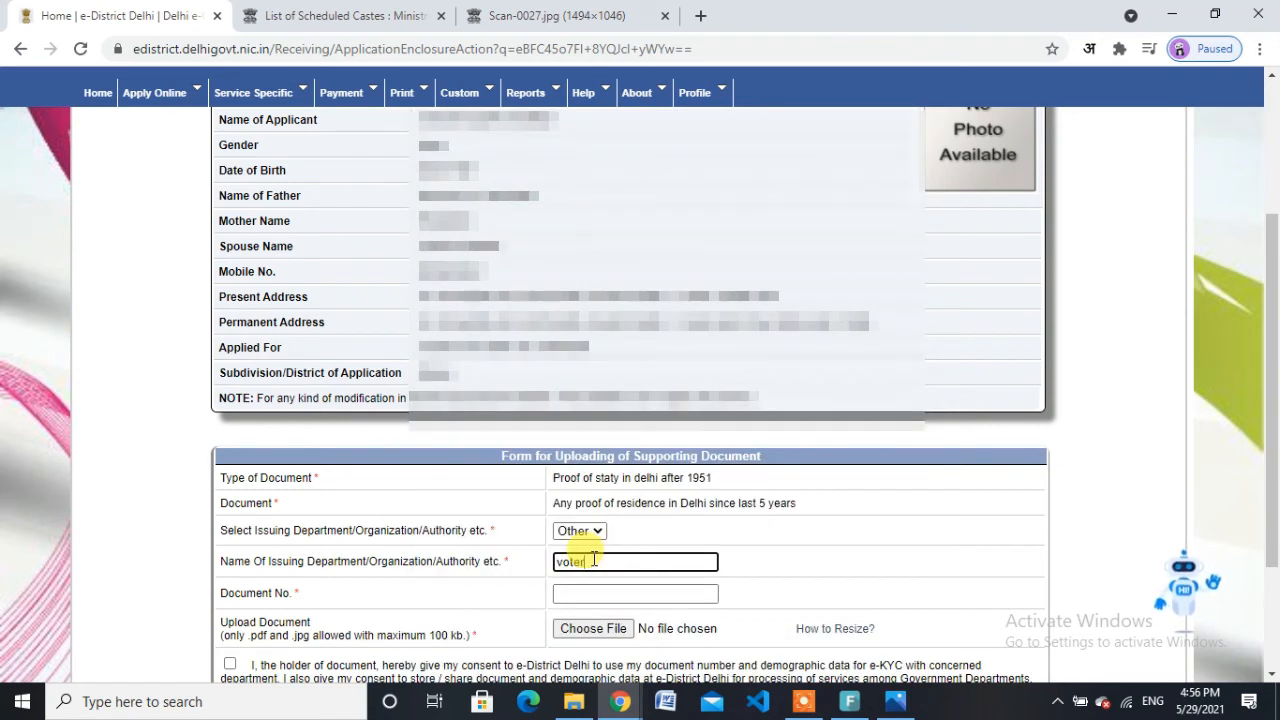
type(" c")
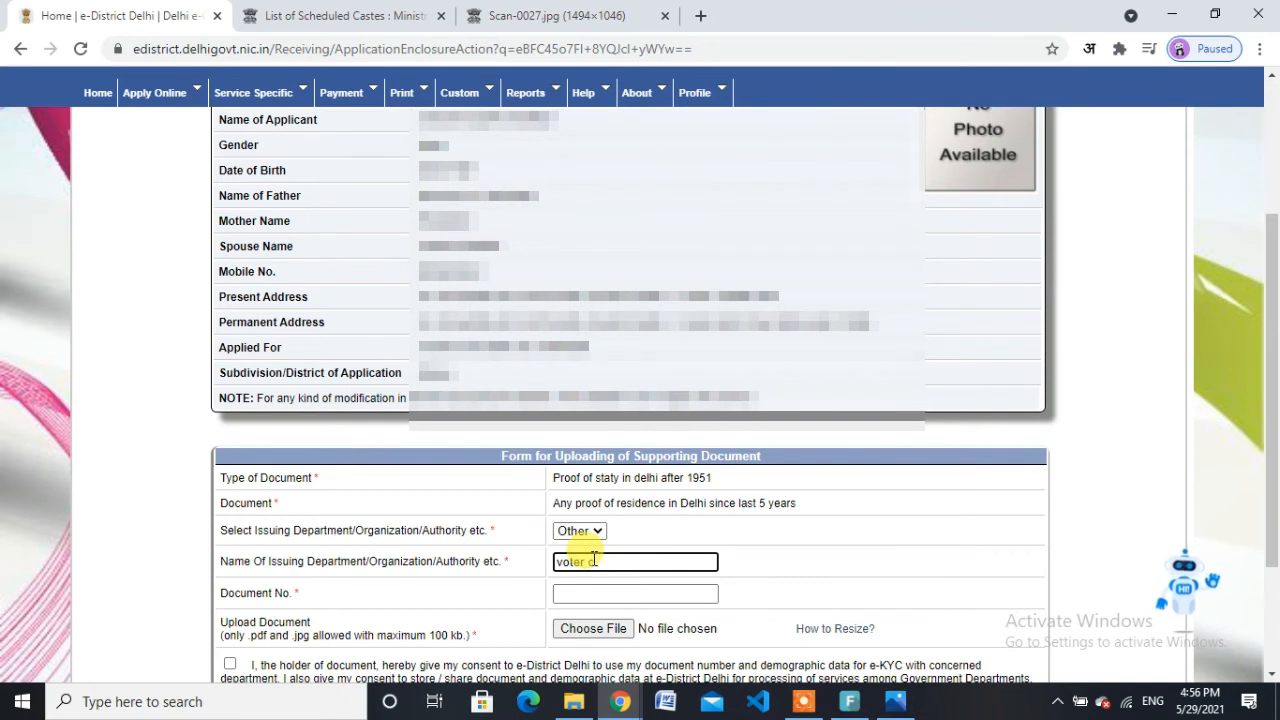
key("BackSpace")
key("BackSpace")
key("BackSpace")
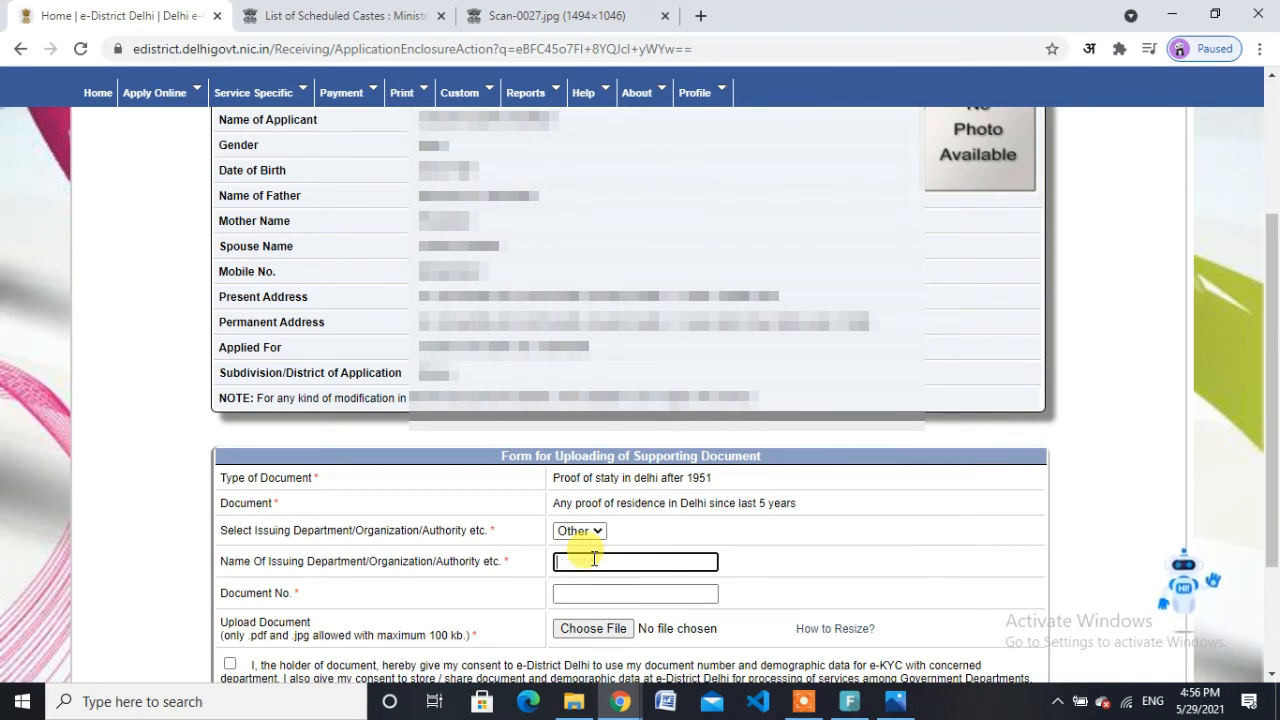
type("ec")
type("lecti")
type("on commis")
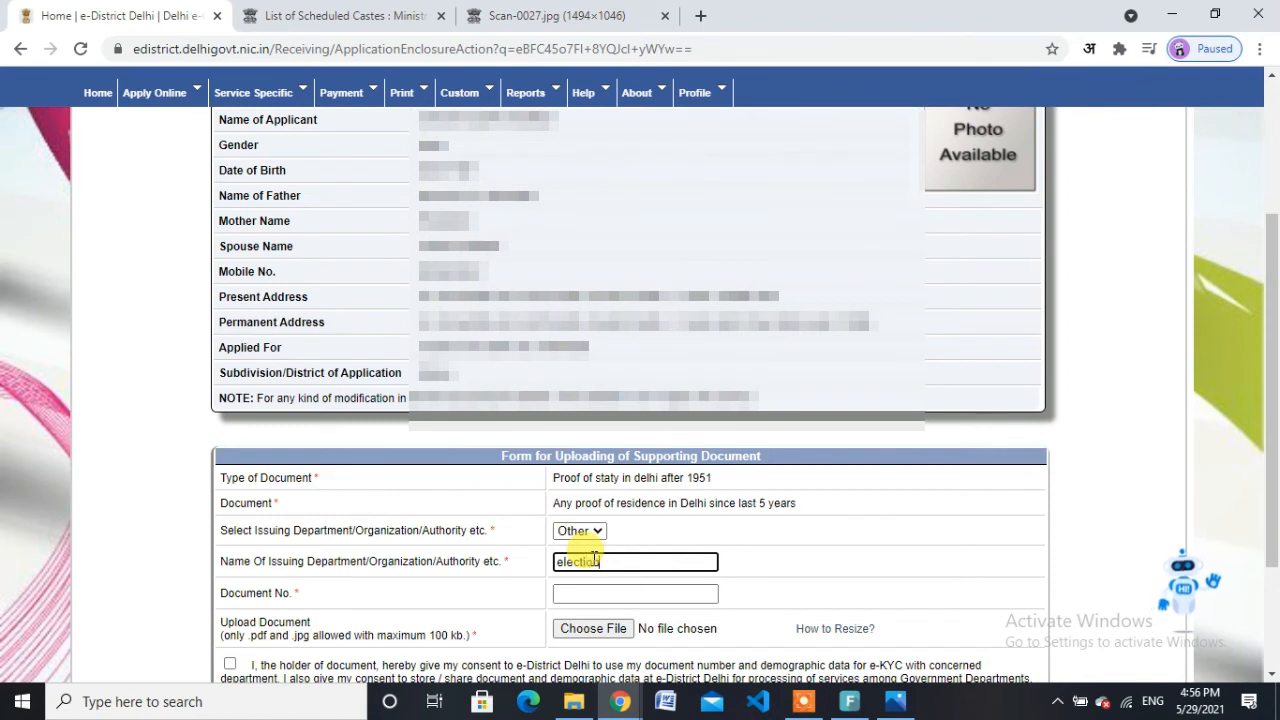
type("sio")
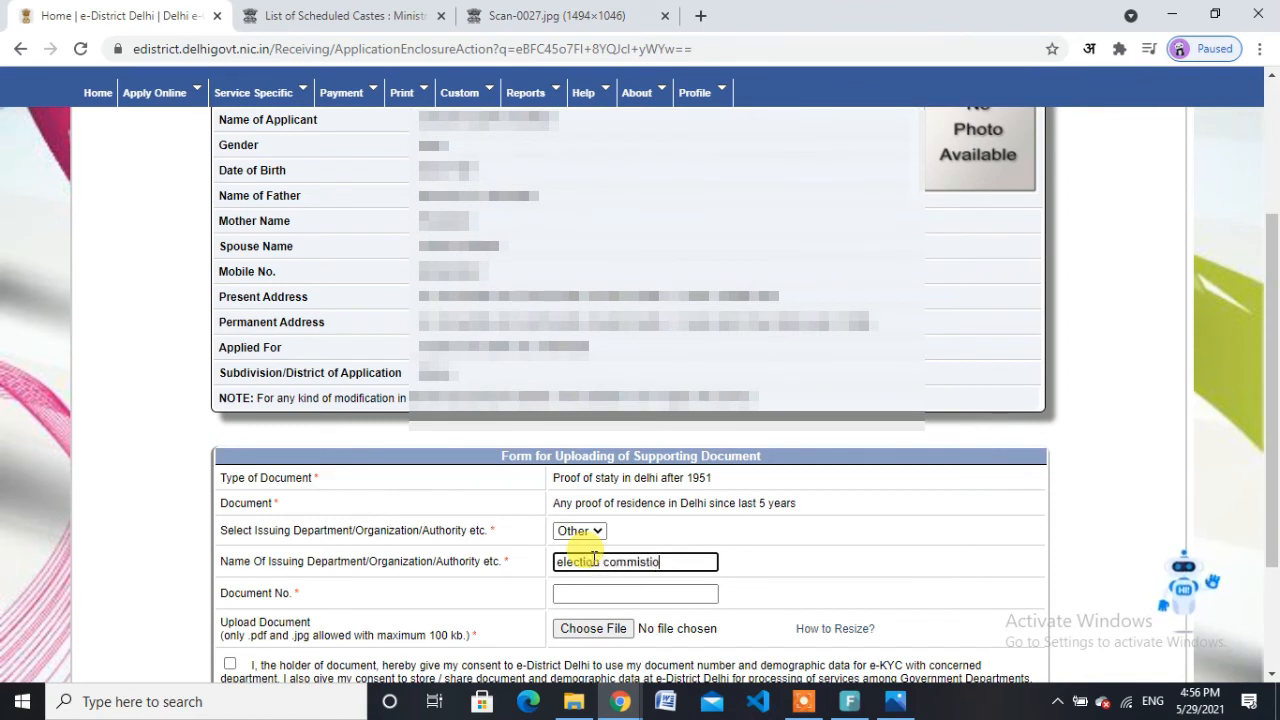
type("n")
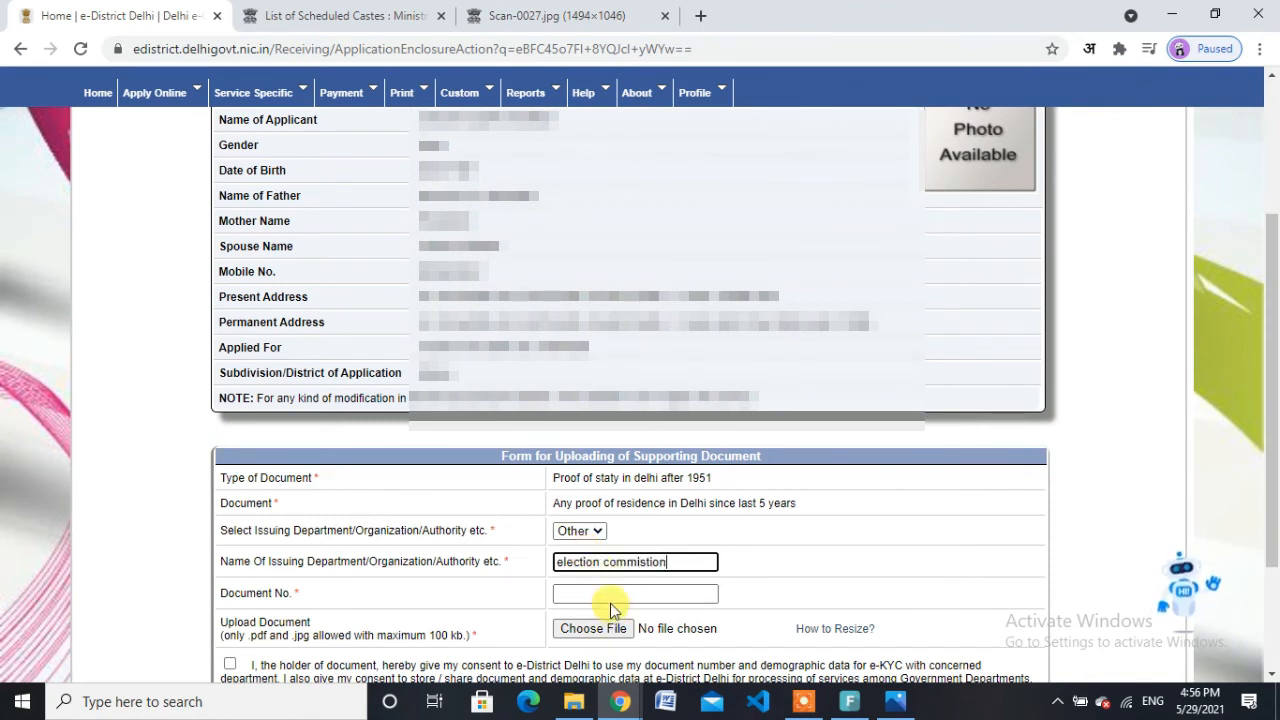
left_click(616, 596)
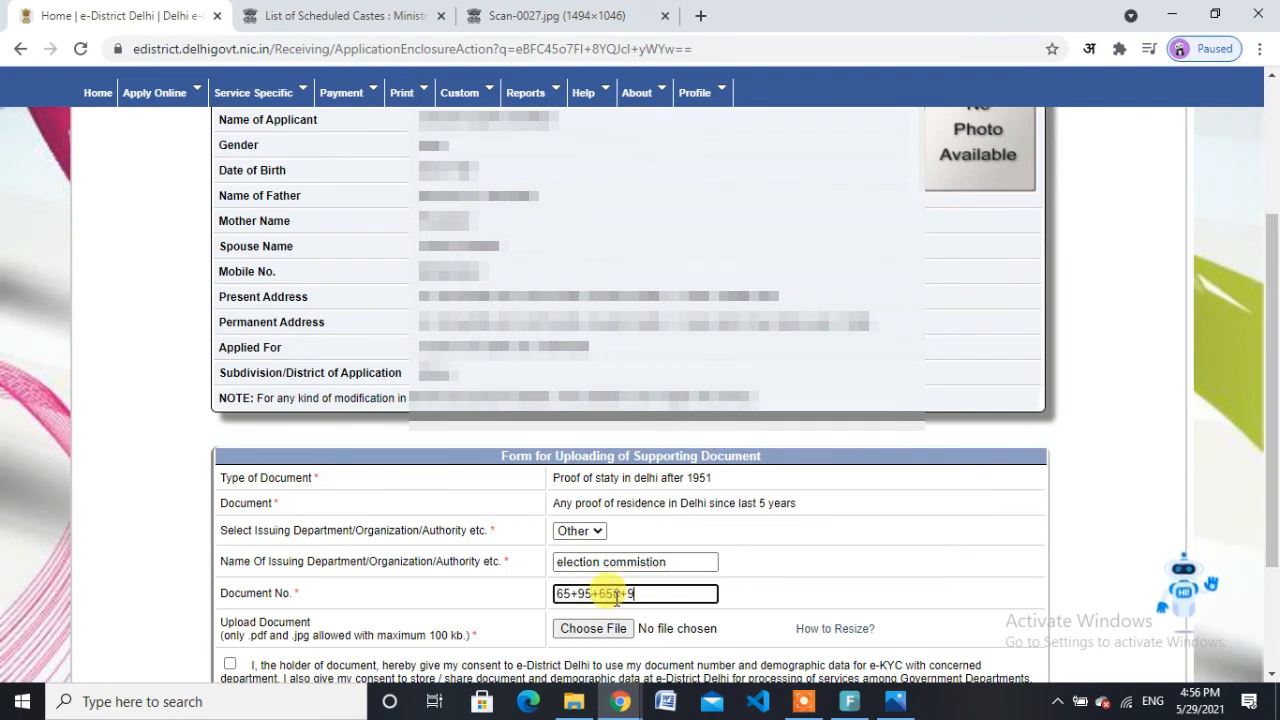
key("BackSpace")
key("BackSpace")
key("BackSpace")
key("BackSpace")
key("BackSpace")
key("BackSpace")
key("BackSpace")
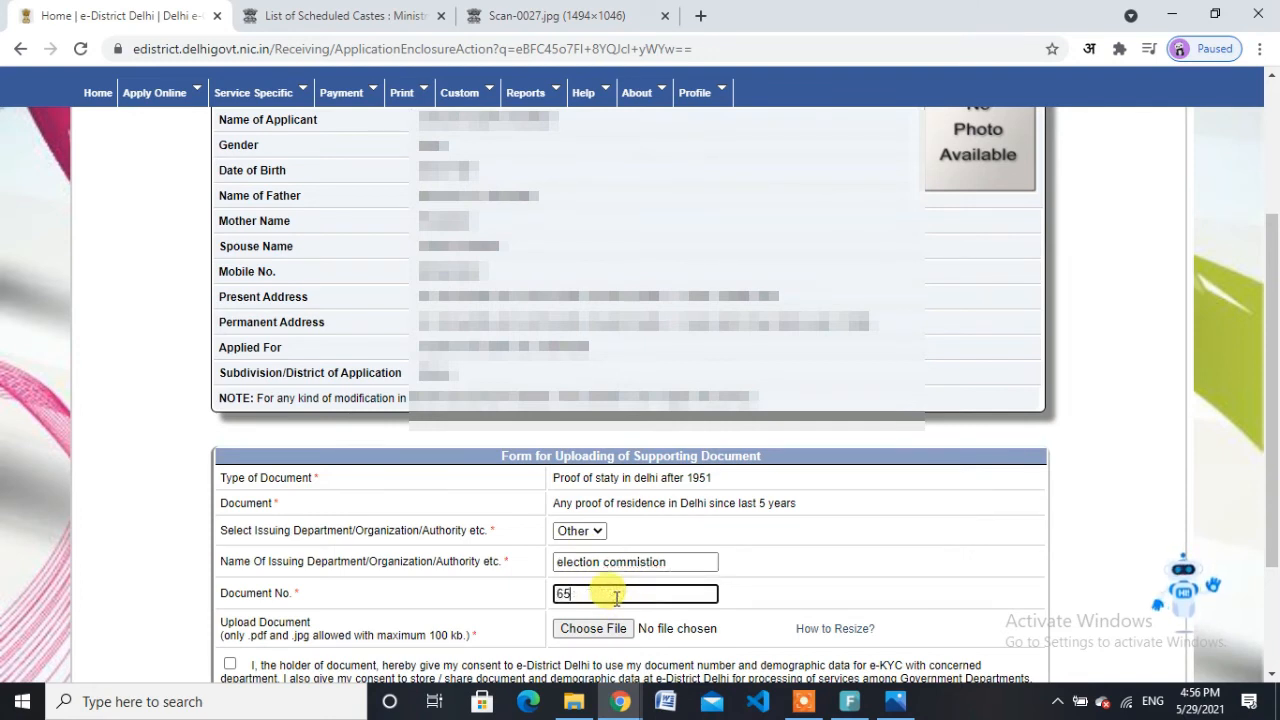
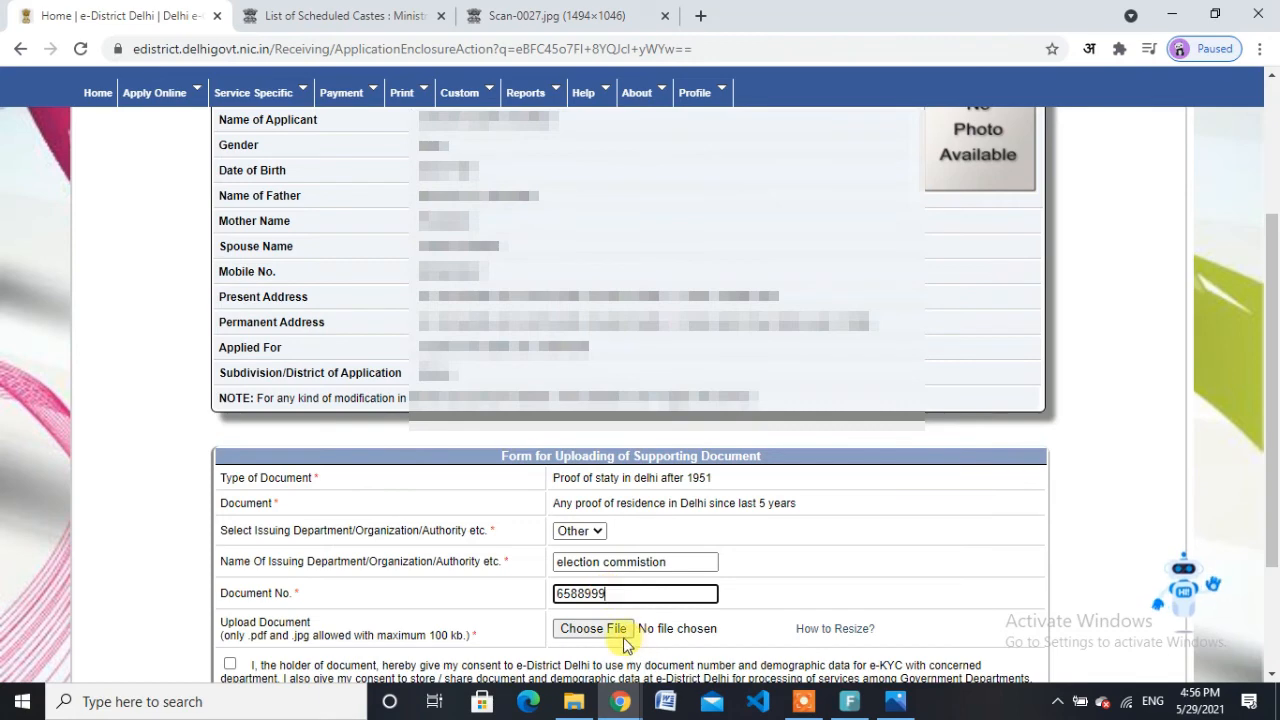
left_click(606, 627)
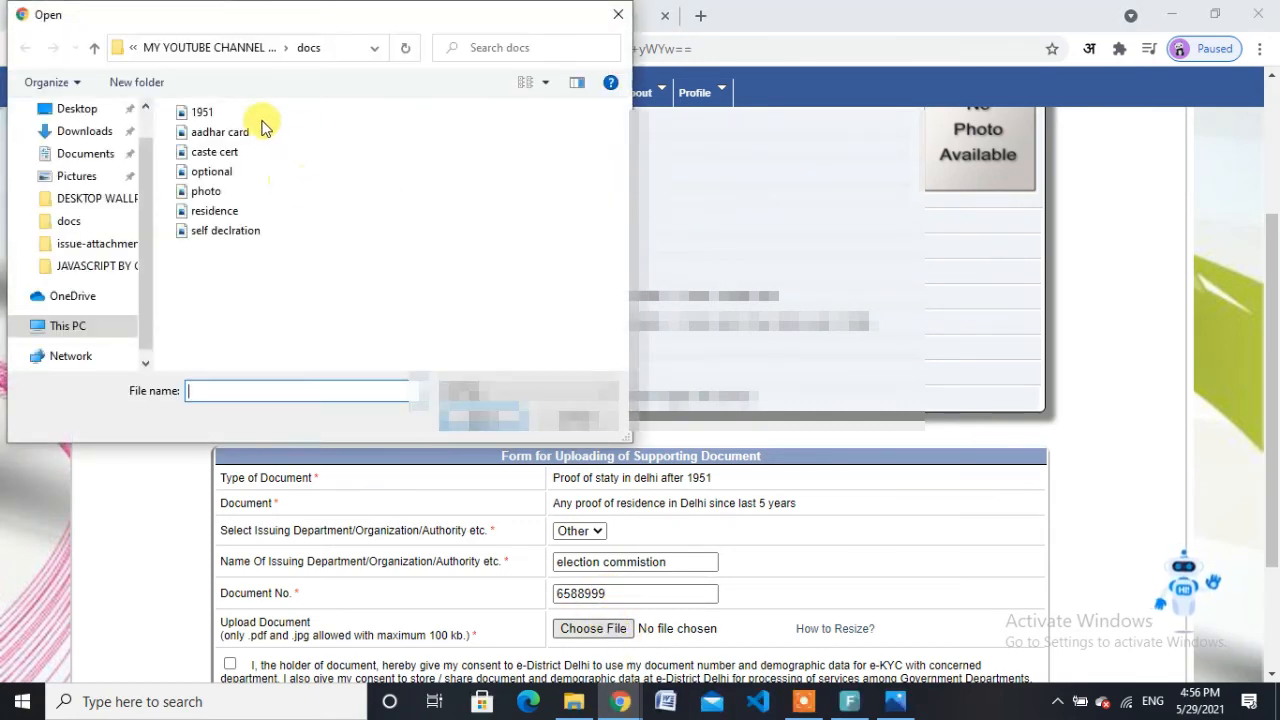
Step: Attach residence.jpg, accept the e-KYC consent, and upload it as the proof of stay
double_click(210, 211)
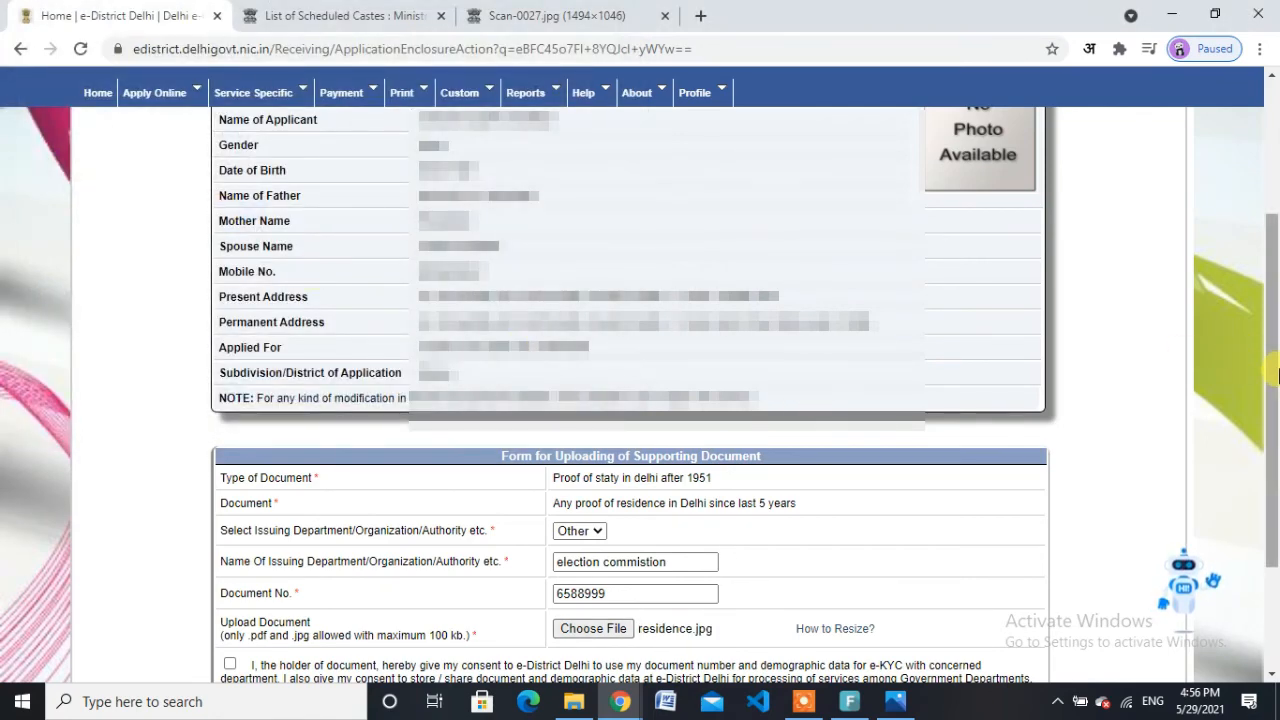
scroll(1270, 360, "down", 3)
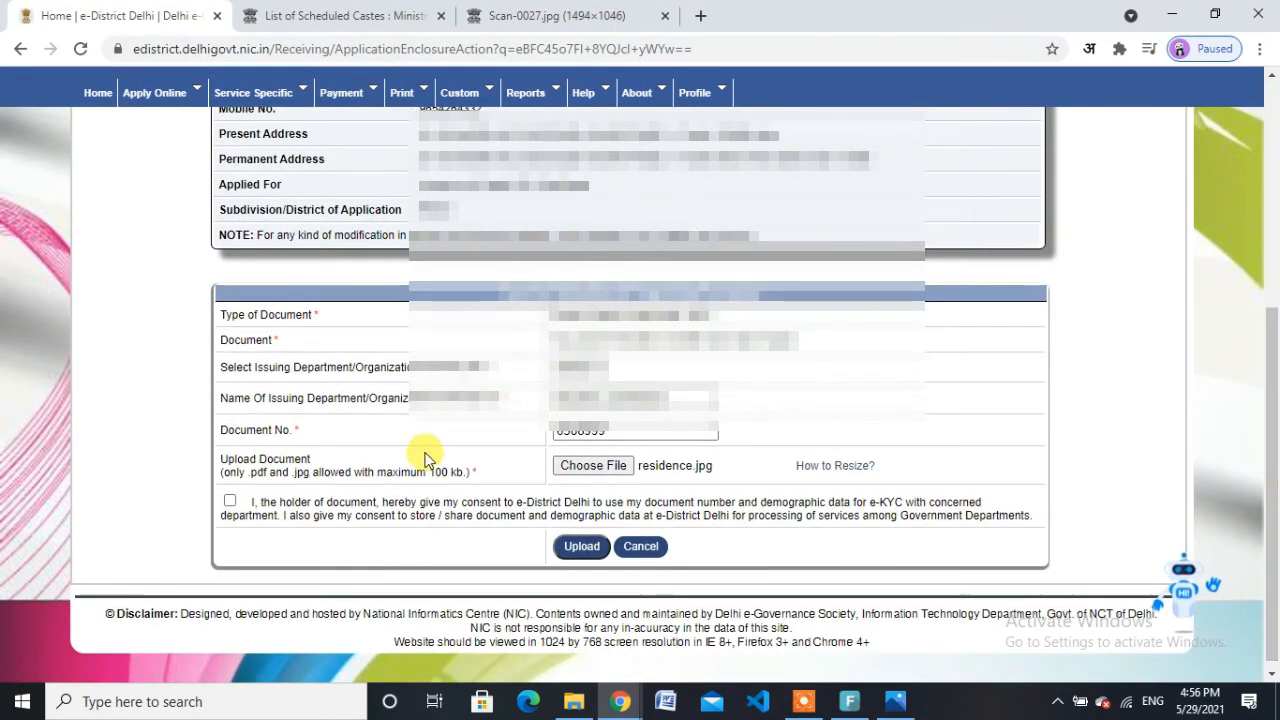
left_click(230, 500)
left_click(580, 547)
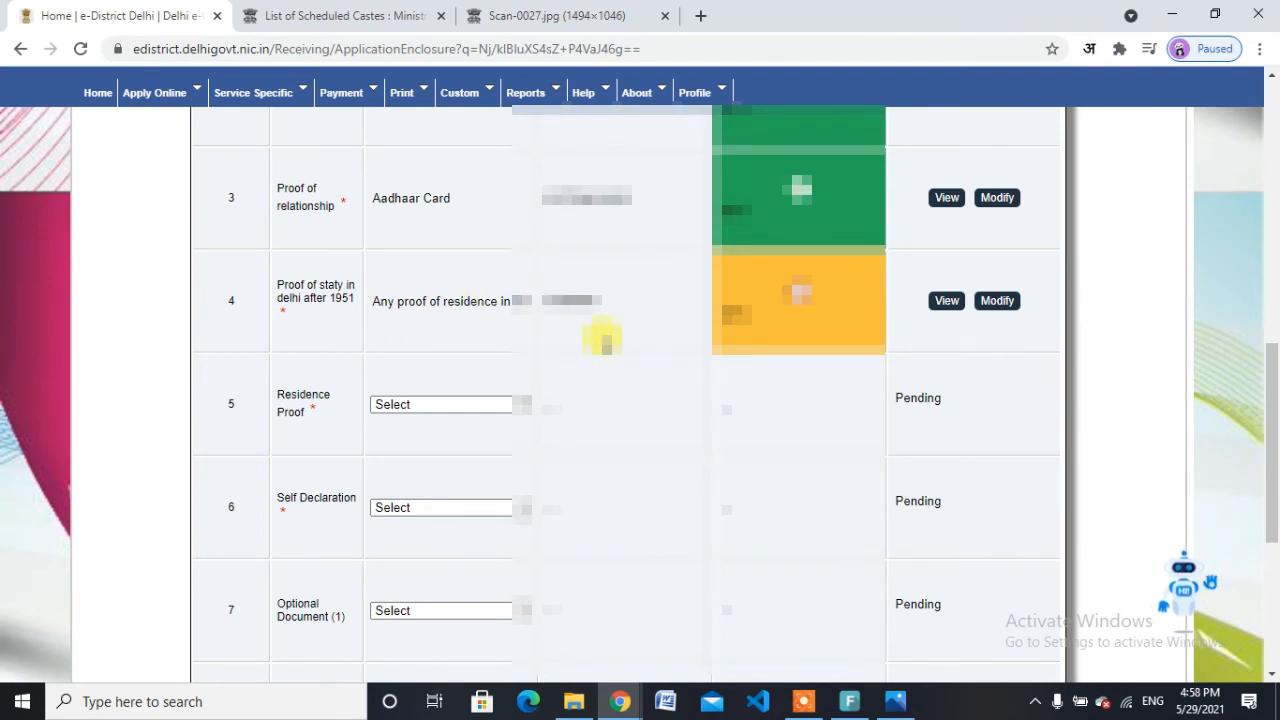
Step: Pick Aadhaar Card instead of Voter ID Card for row 5 Residence Proof and save it
left_click(492, 405)
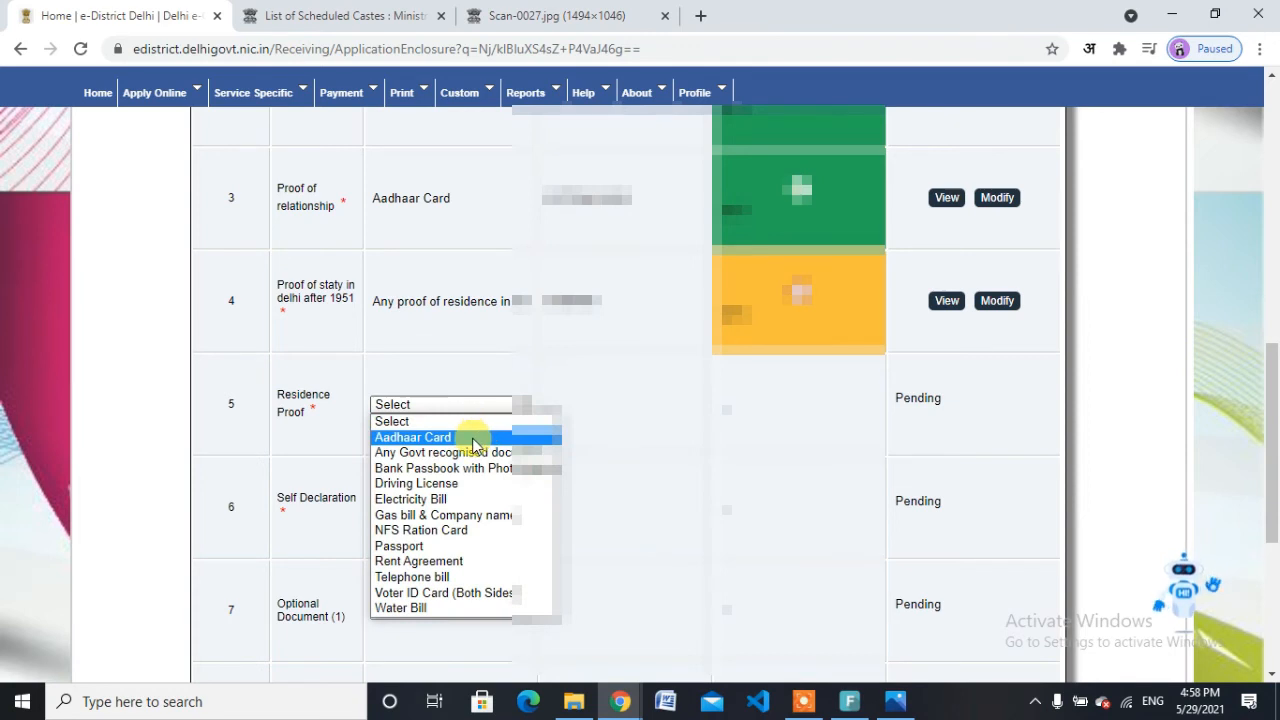
left_click(466, 593)
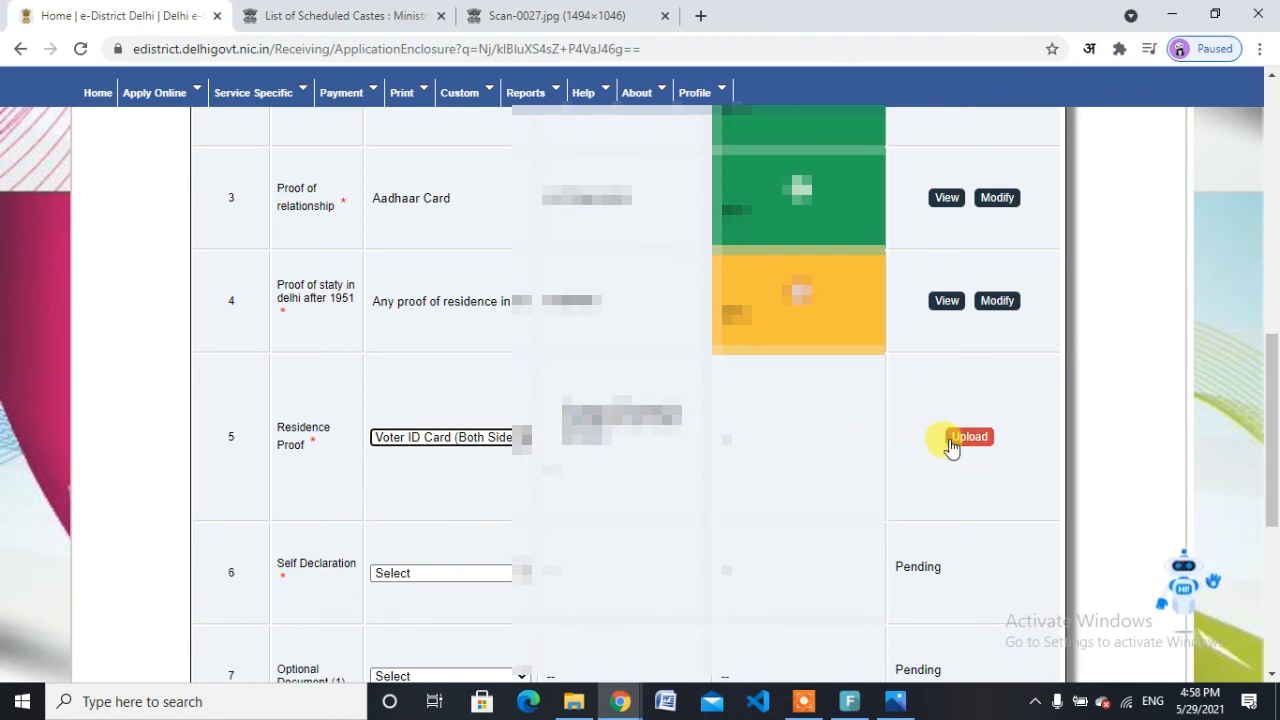
left_click(478, 438)
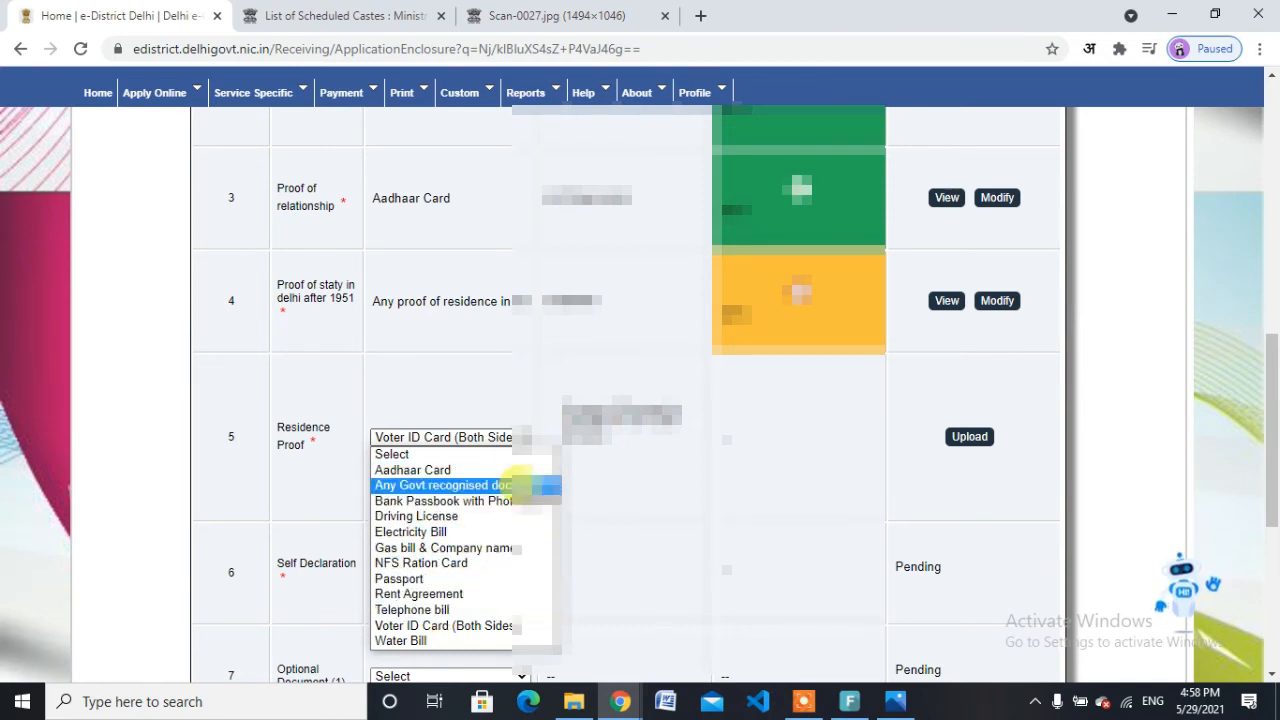
left_click(497, 470)
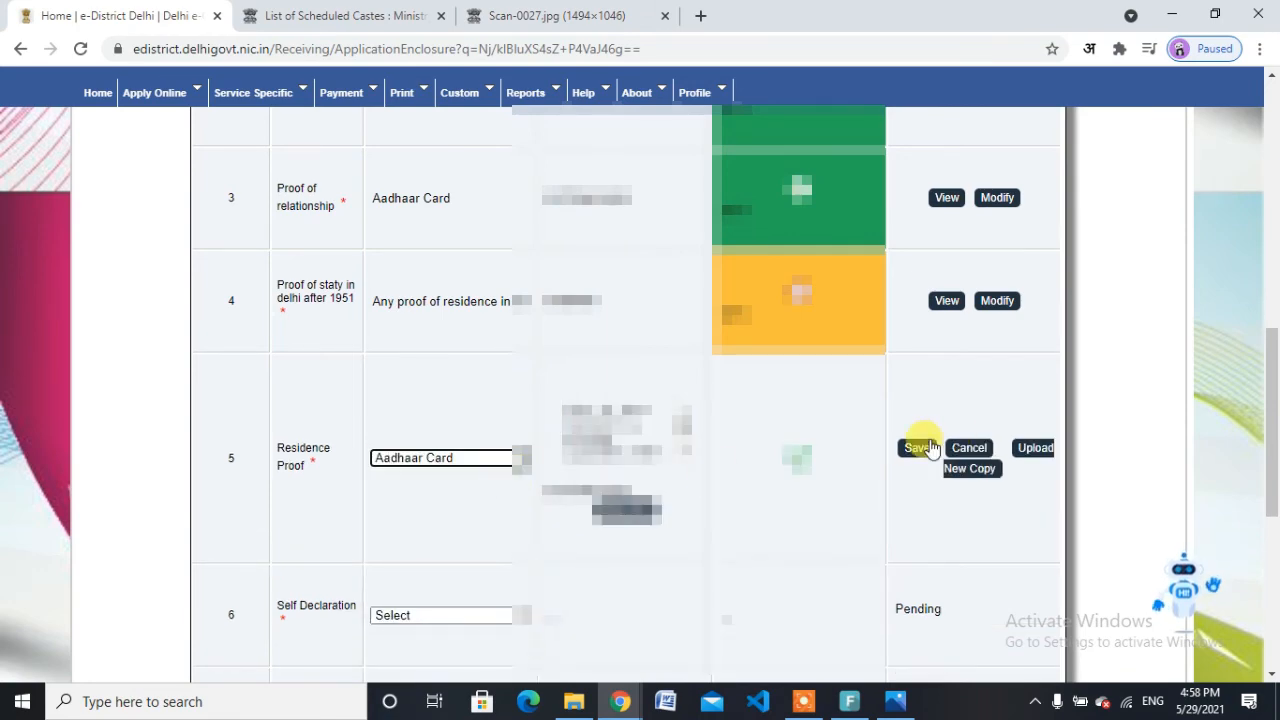
left_click(915, 448)
scroll(1277, 484, "down", 2)
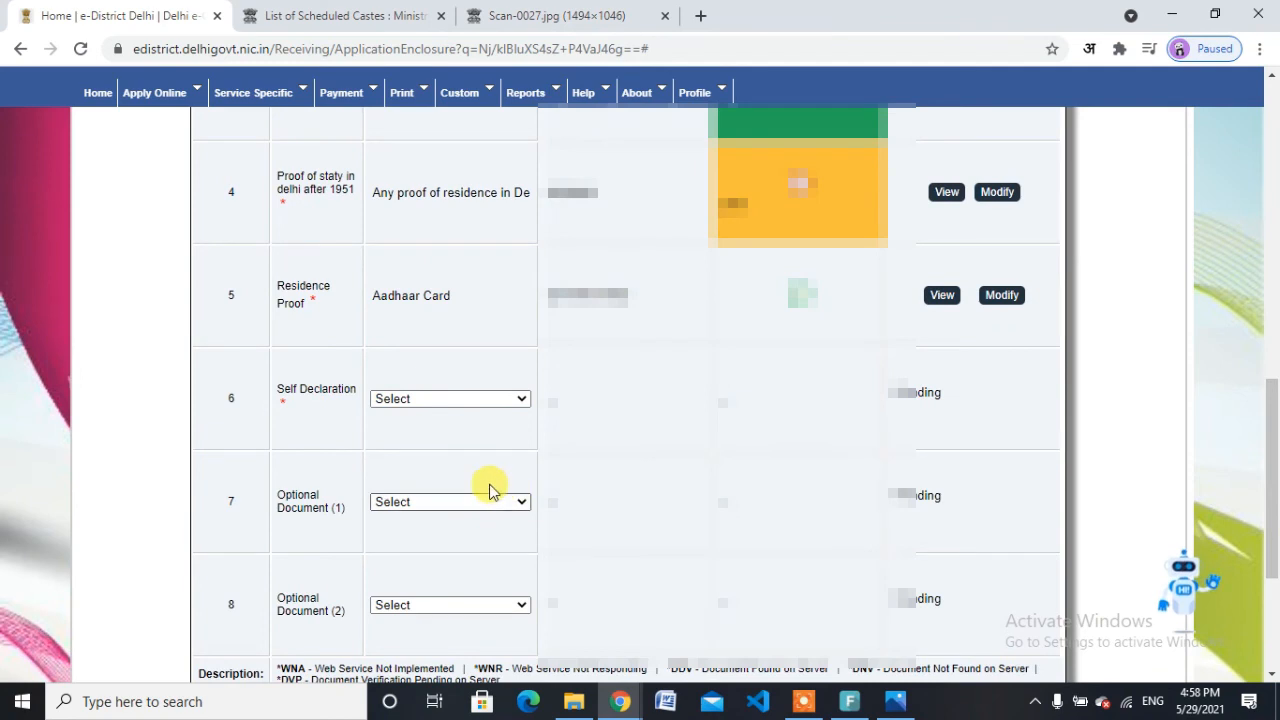
Step: Choose Self Declaration in row 6 and open its upload form
left_click(487, 401)
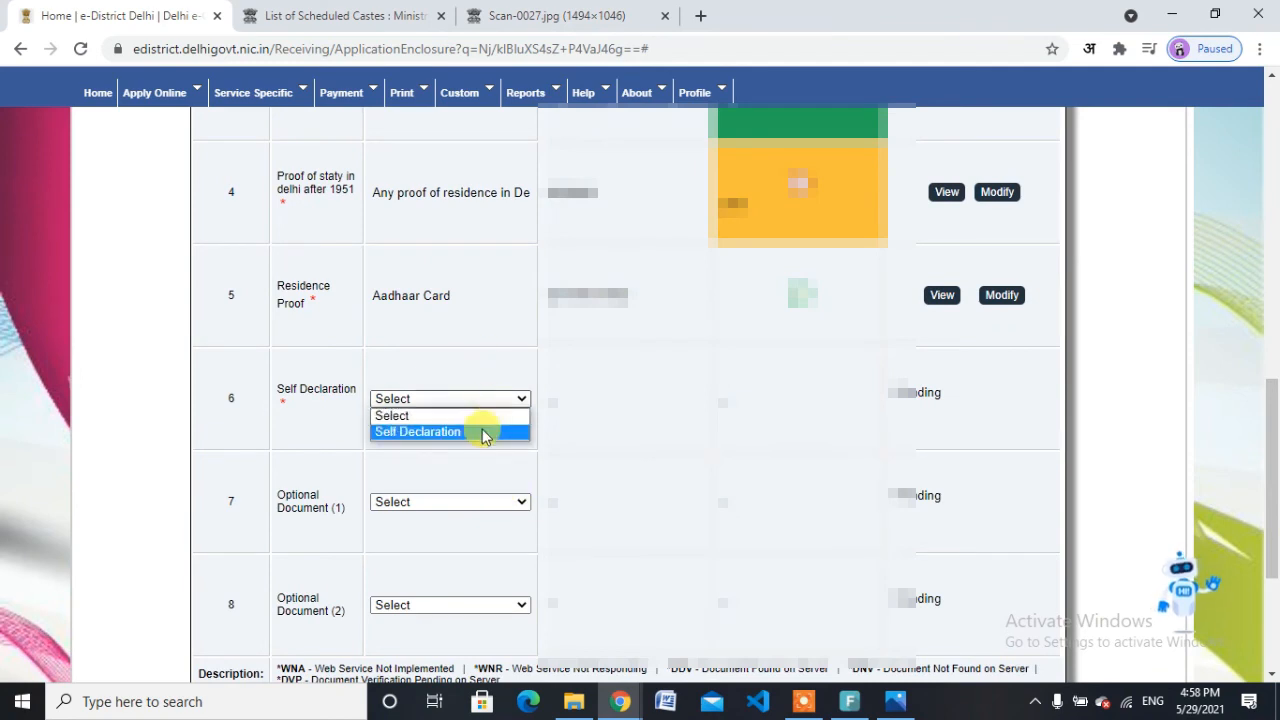
left_click(480, 431)
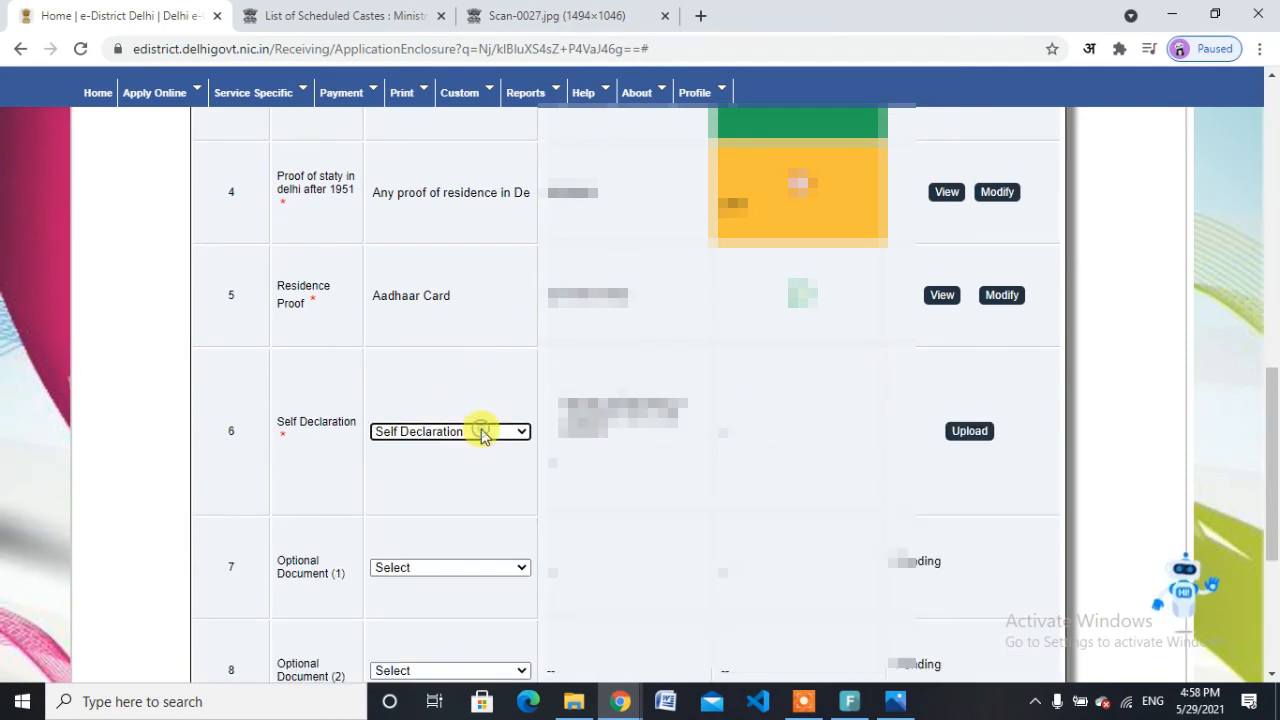
left_click(964, 438)
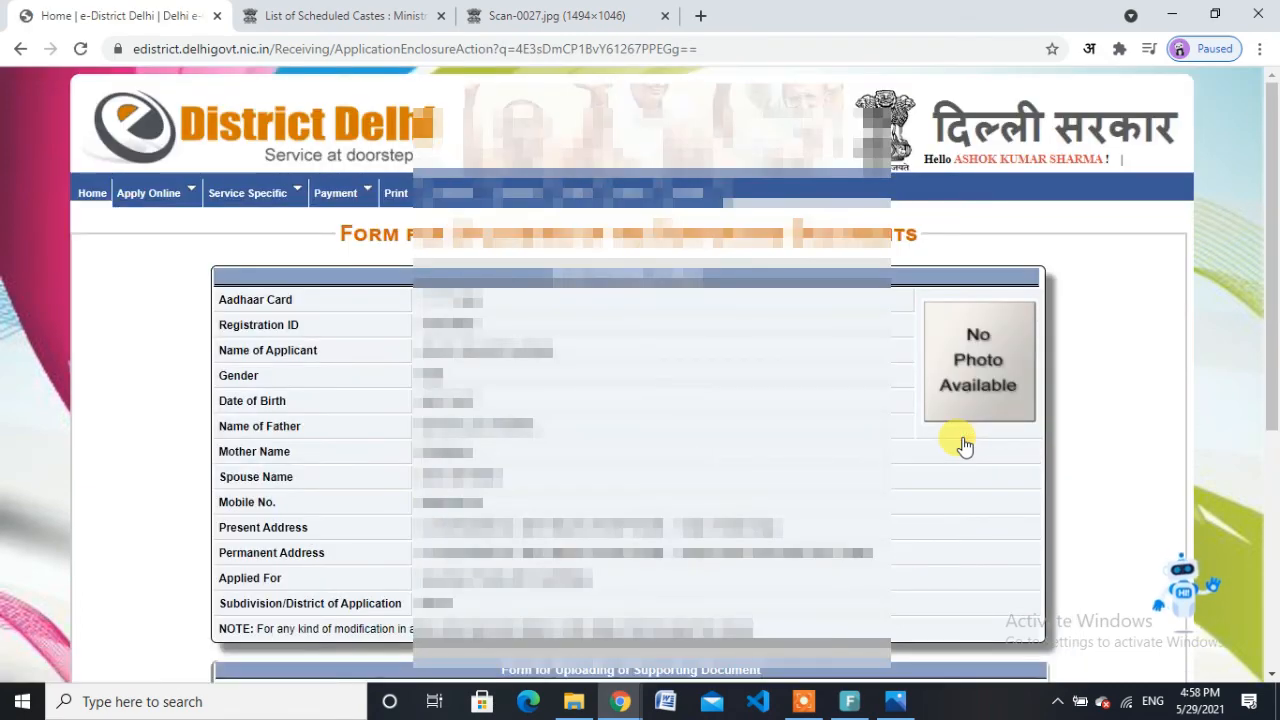
left_click_drag(1272, 354, 1277, 535)
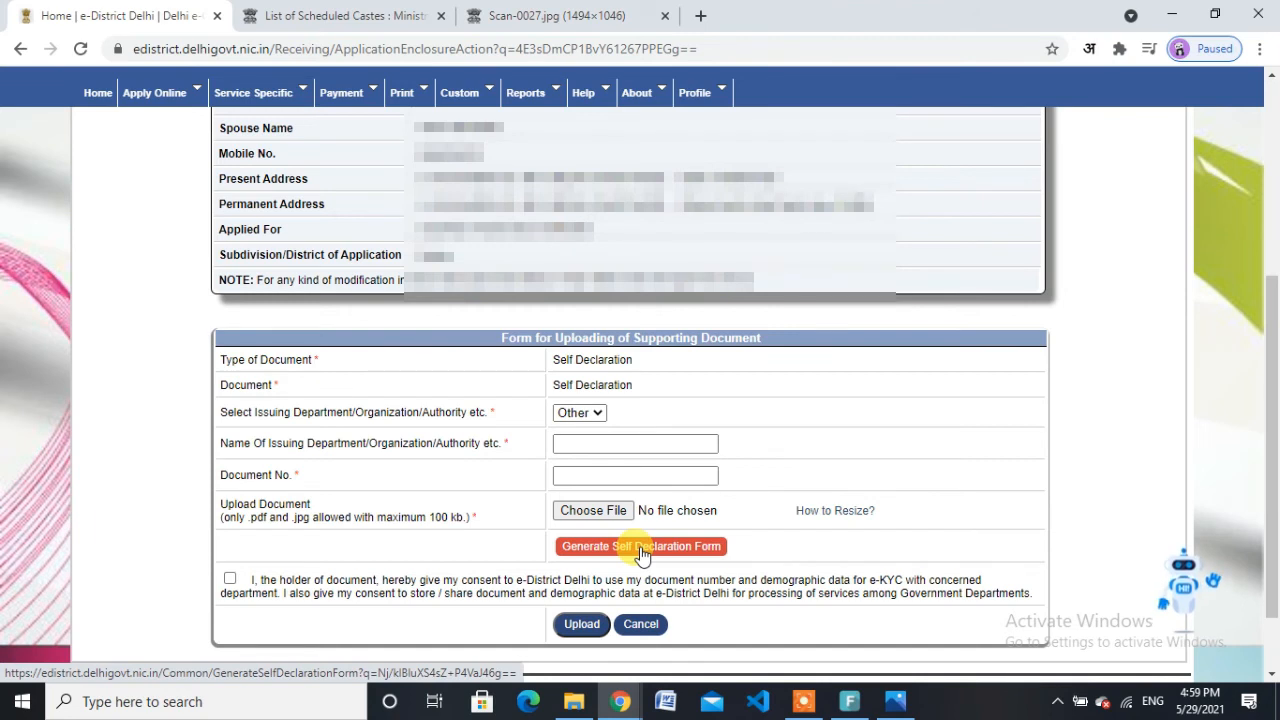
Step: Enter 'self delration' as the issuing authority and fill in the document number
left_click(602, 443)
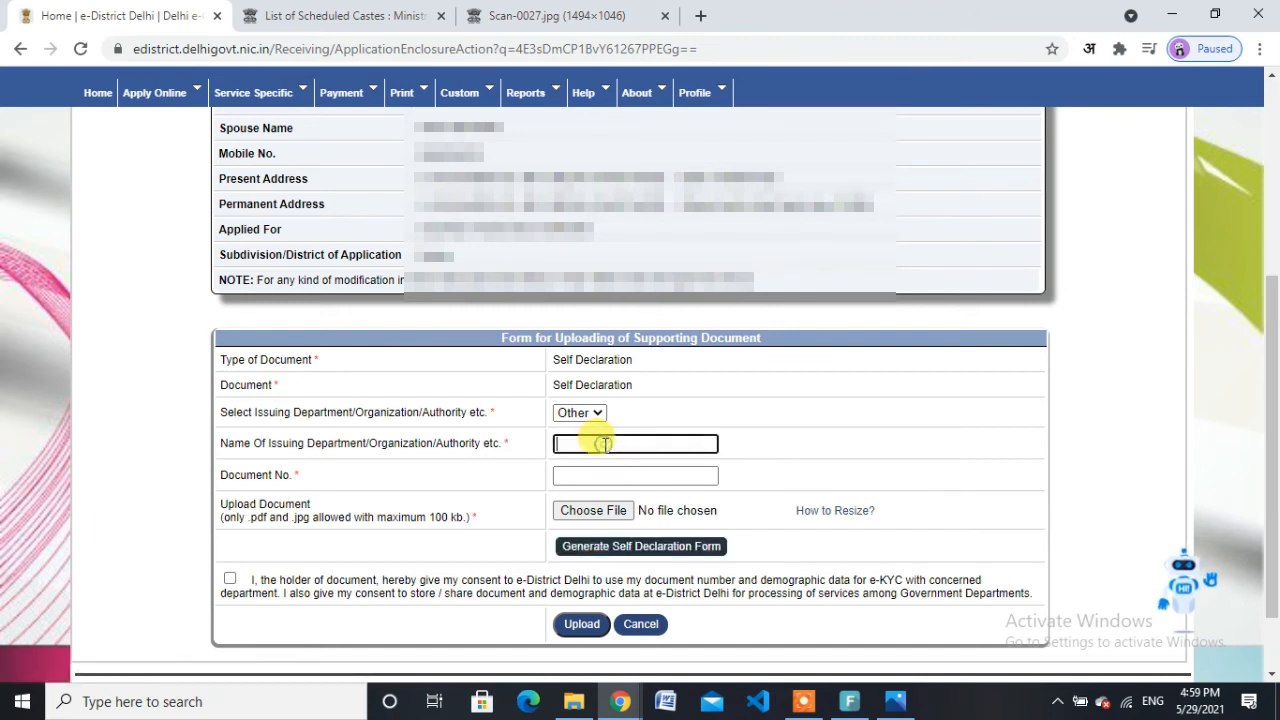
type("self")
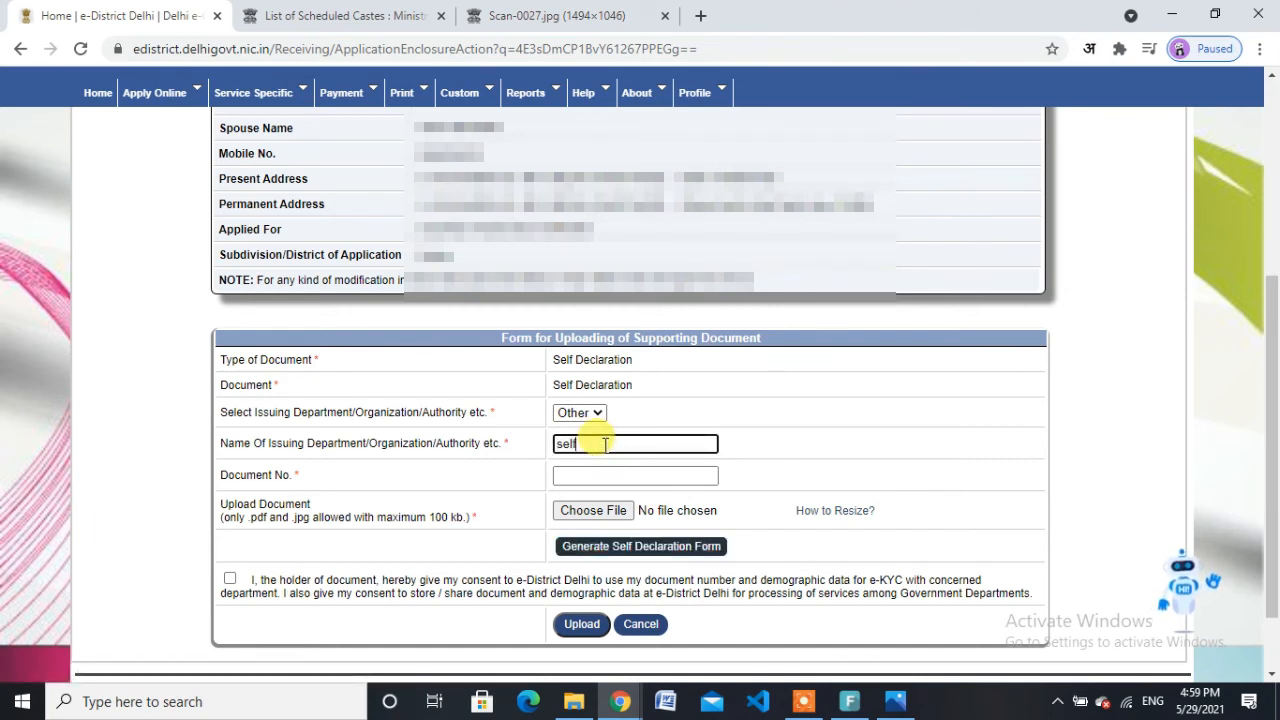
type(" dec")
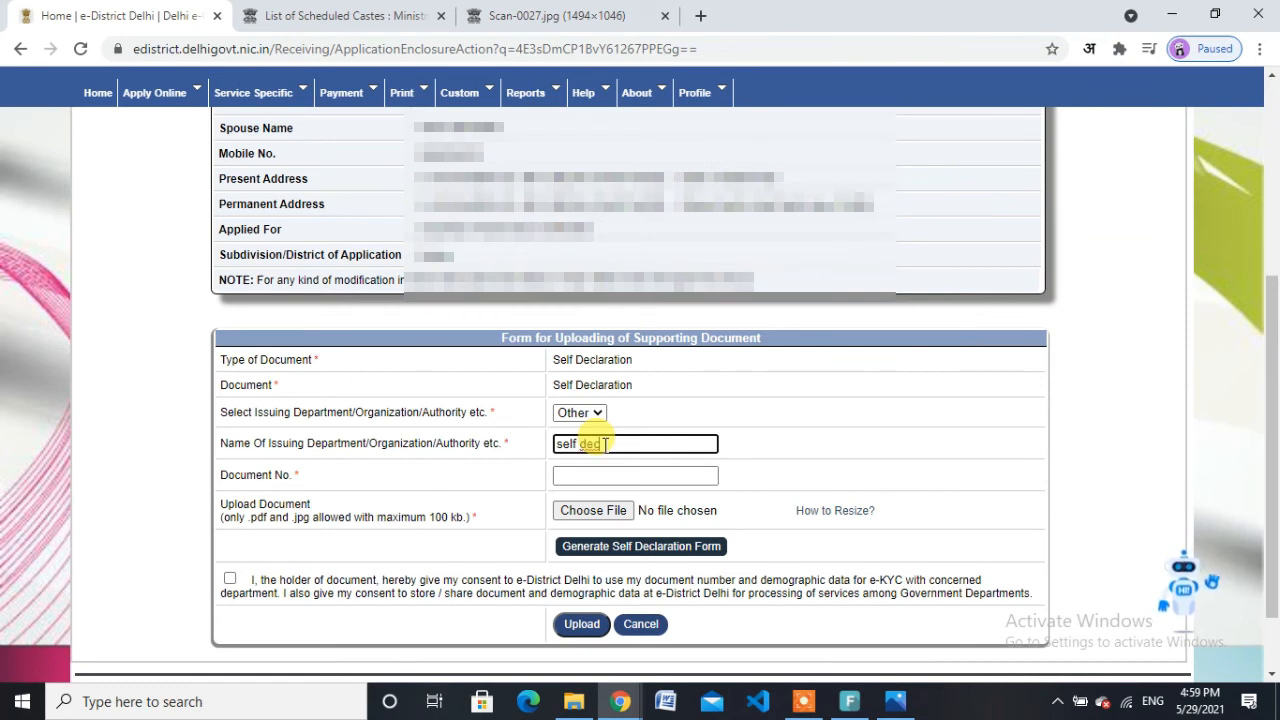
key("BackSpace")
type("laration")
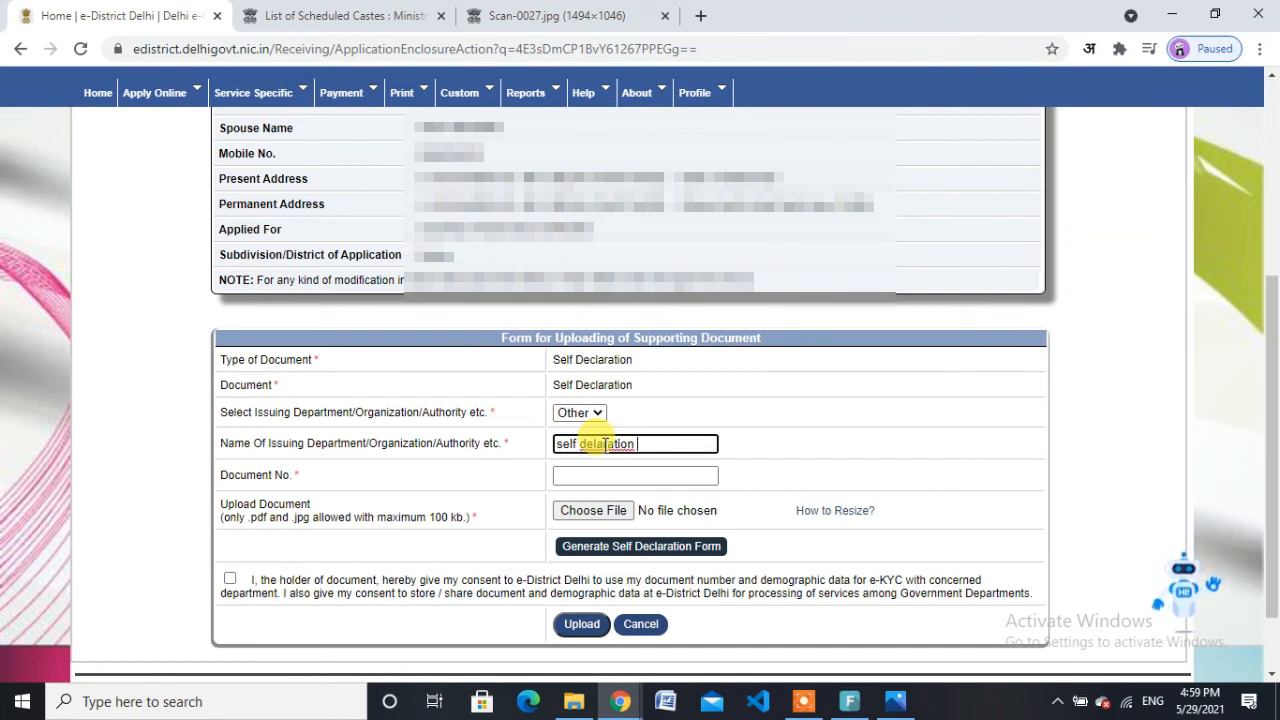
left_click(603, 441)
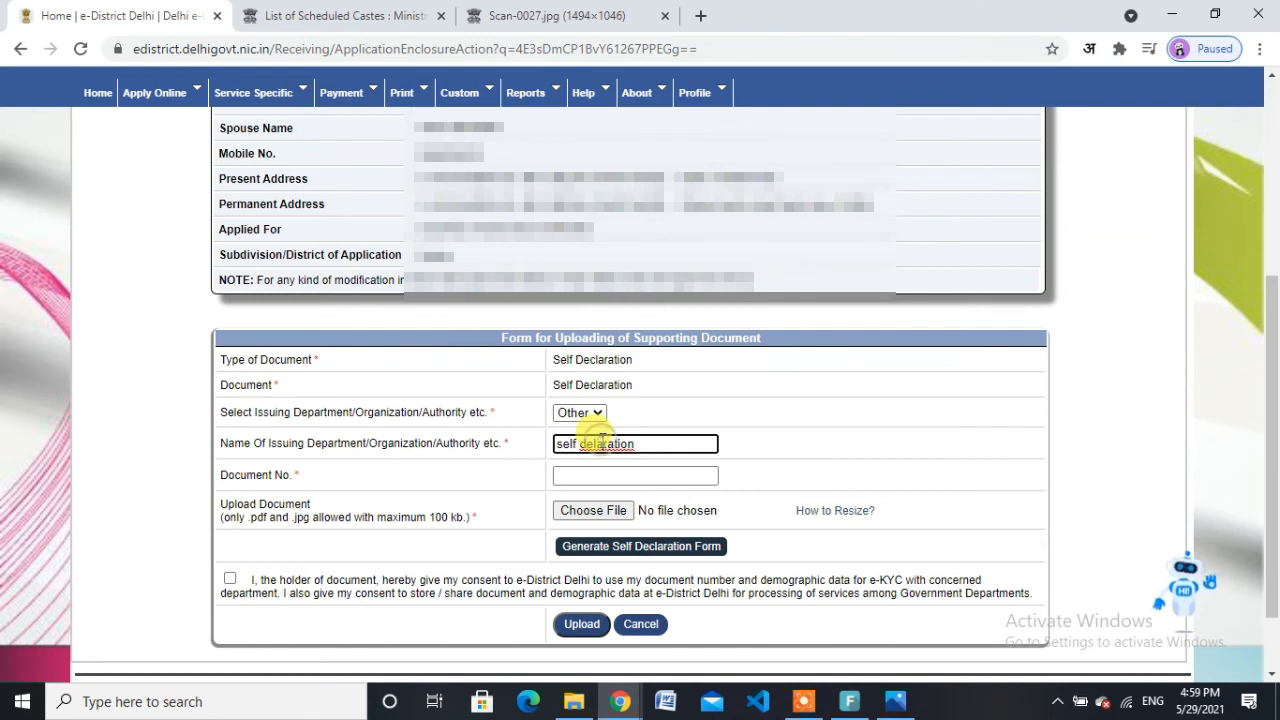
key("BackSpace")
key("BackSpace")
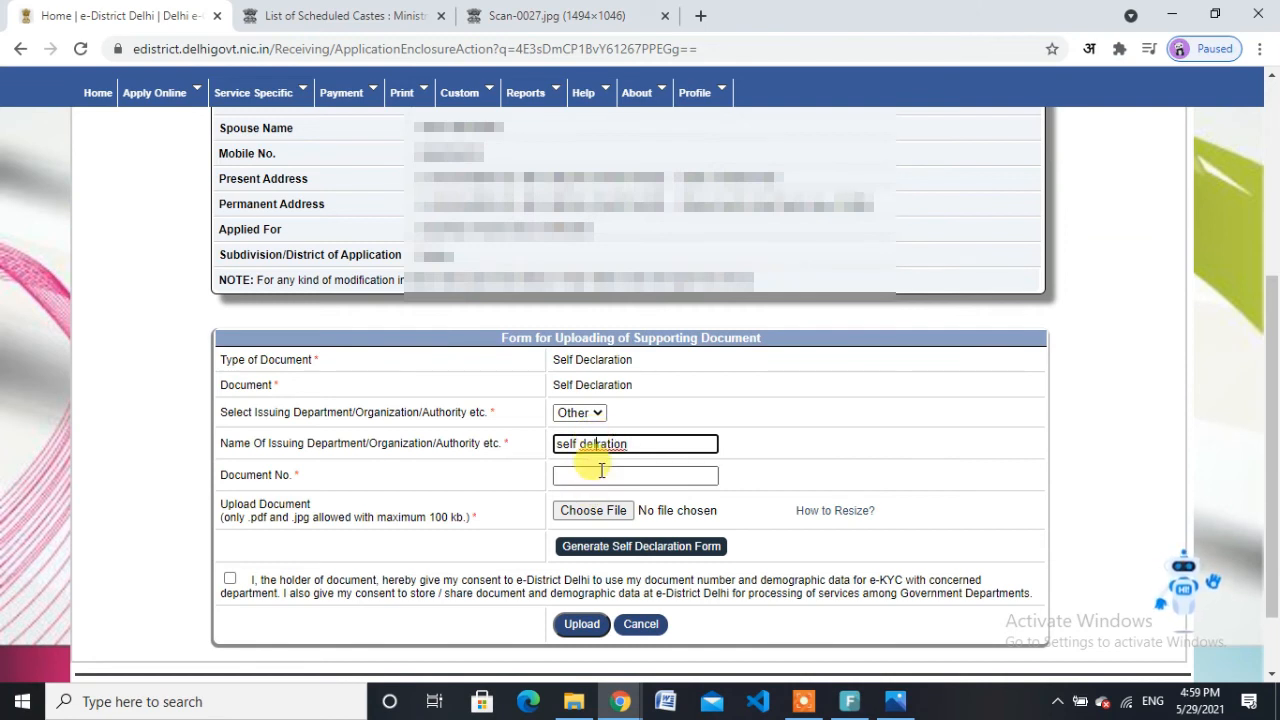
left_click(592, 474)
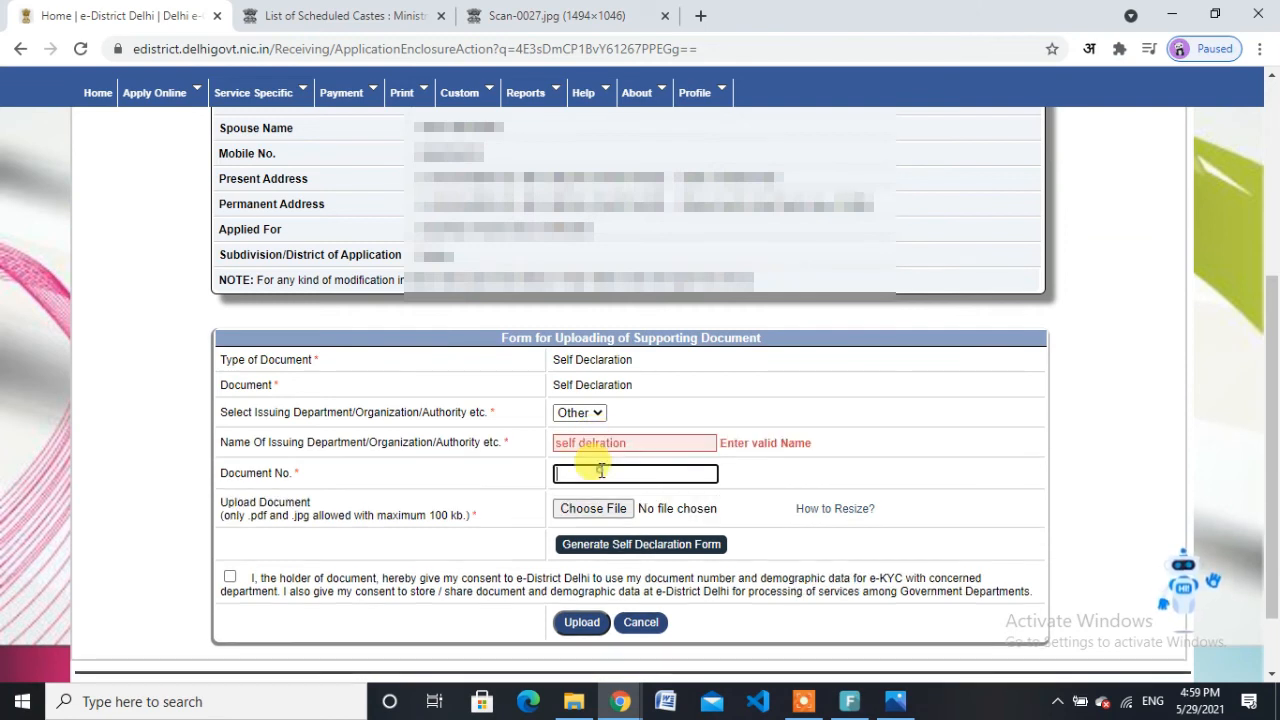
left_click(646, 445)
key("BackSpace")
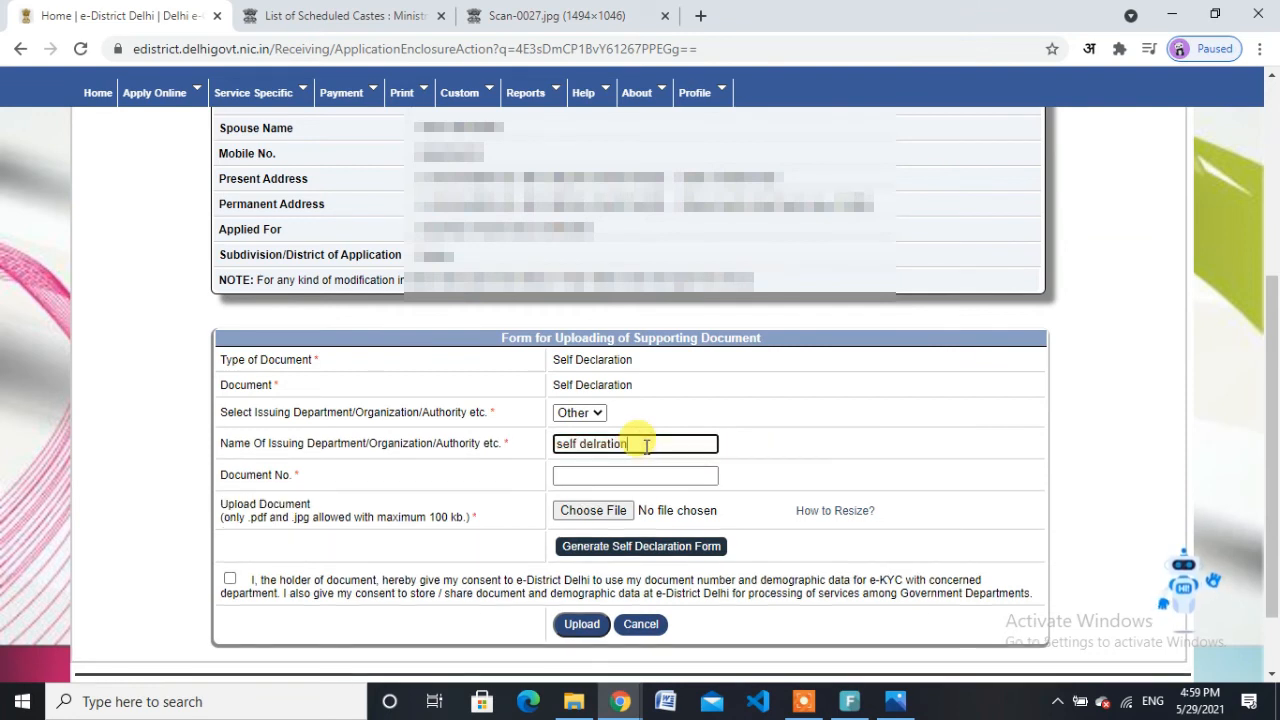
left_click(637, 470)
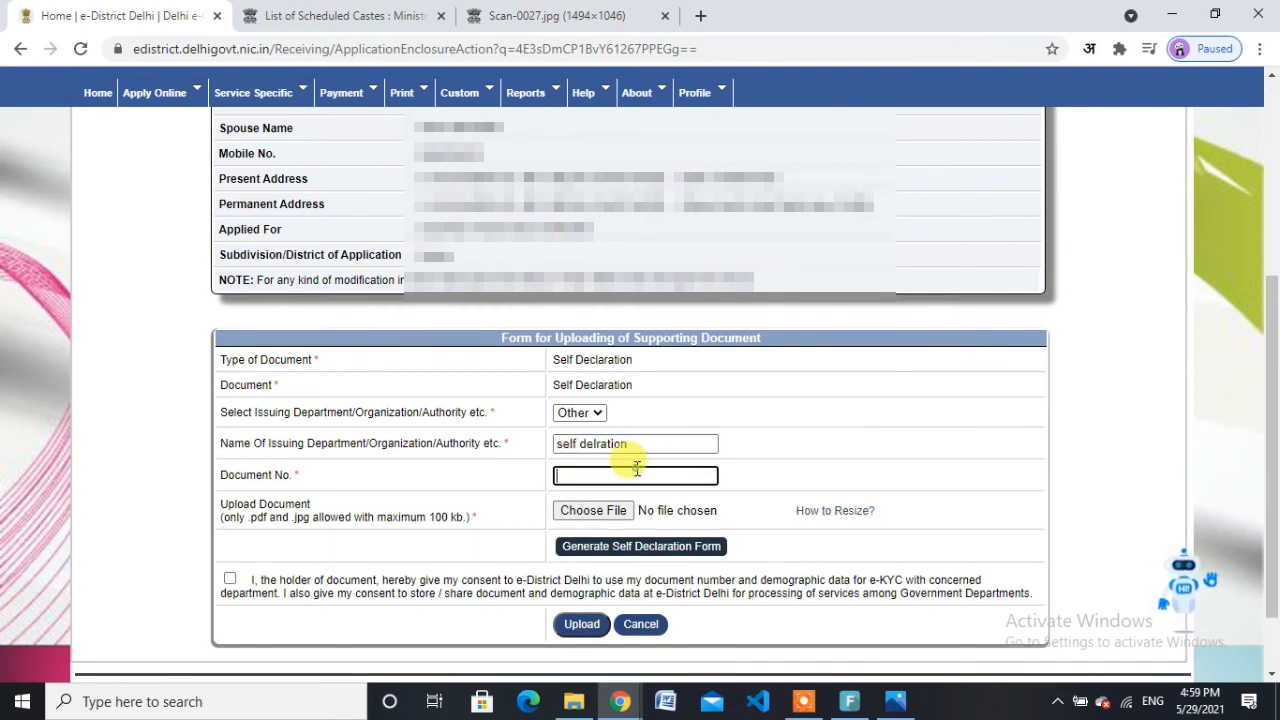
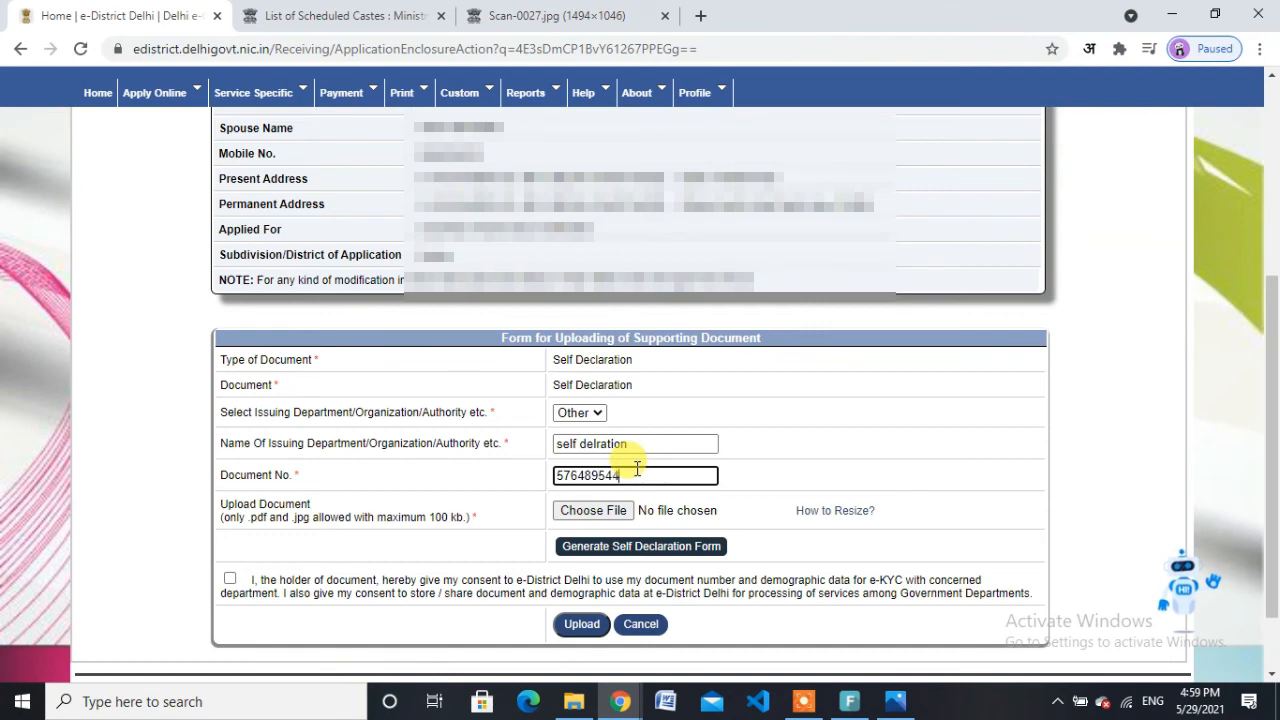
Step: Attach self declration.jpg and tick the e-KYC consent checkbox
left_click(597, 511)
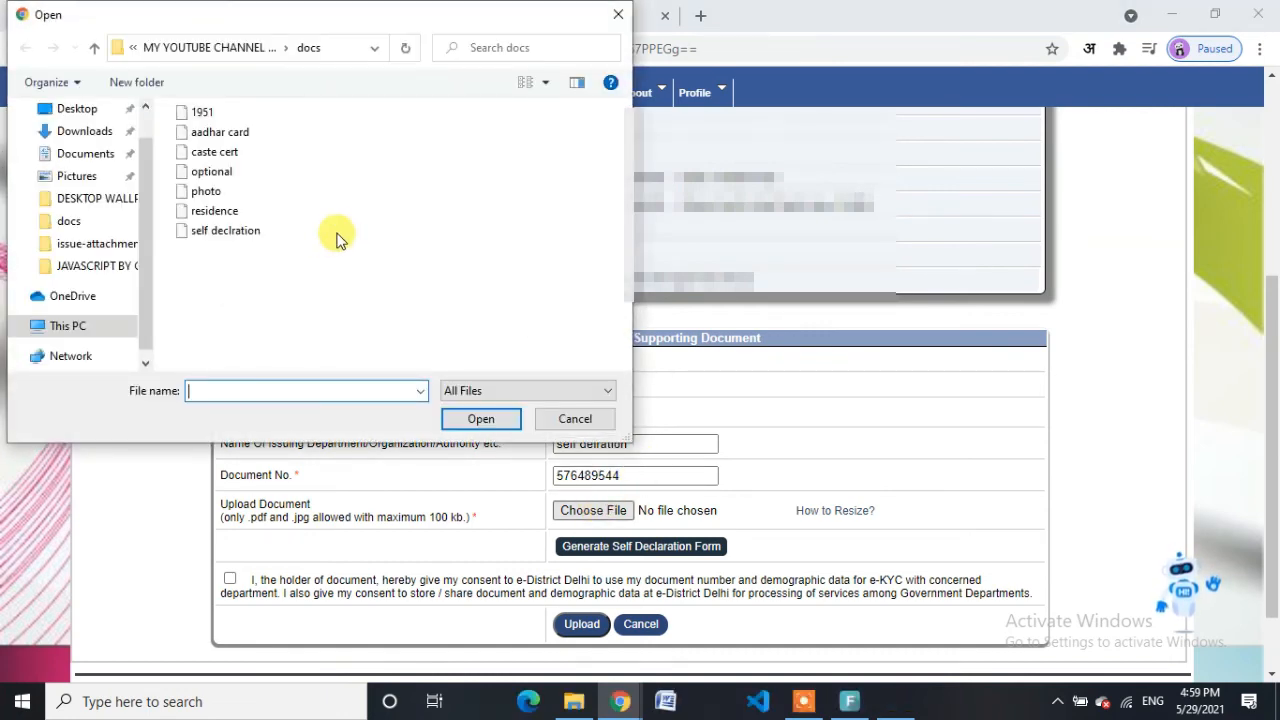
double_click(248, 234)
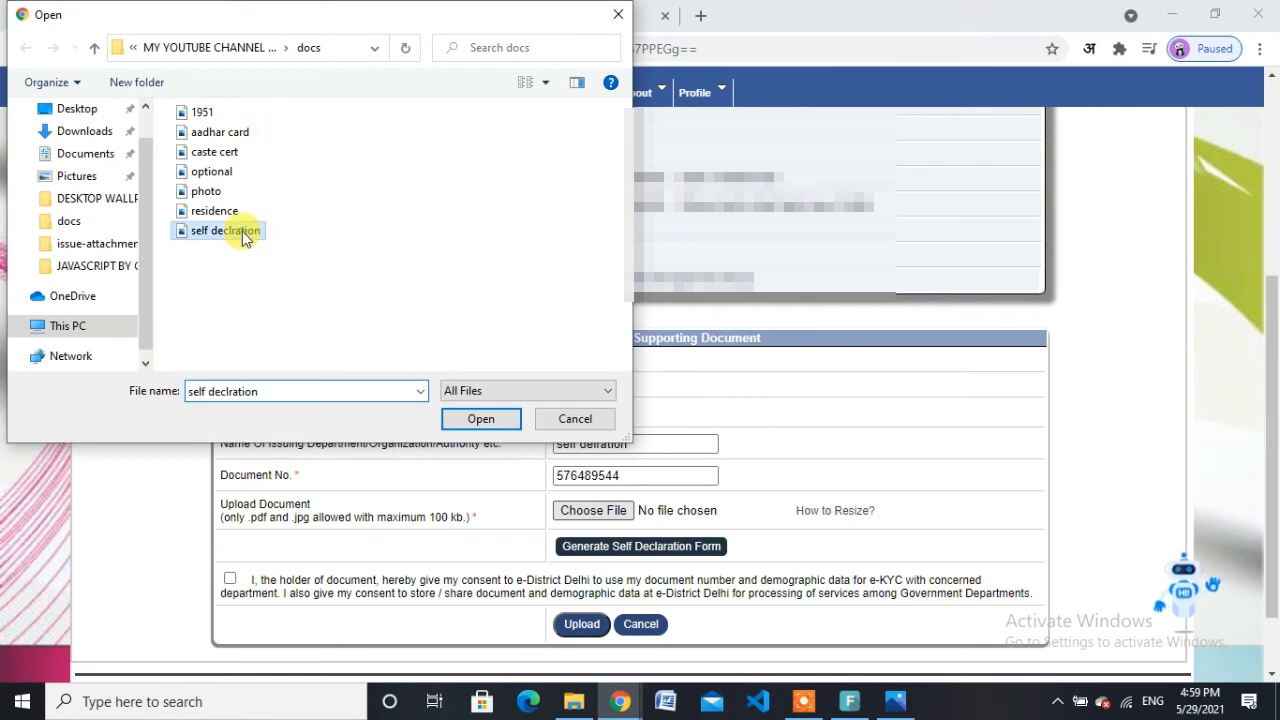
left_click(231, 580)
Step: Upload the self declaration as enclosure item 6 and proceed to photograph details
left_click(584, 626)
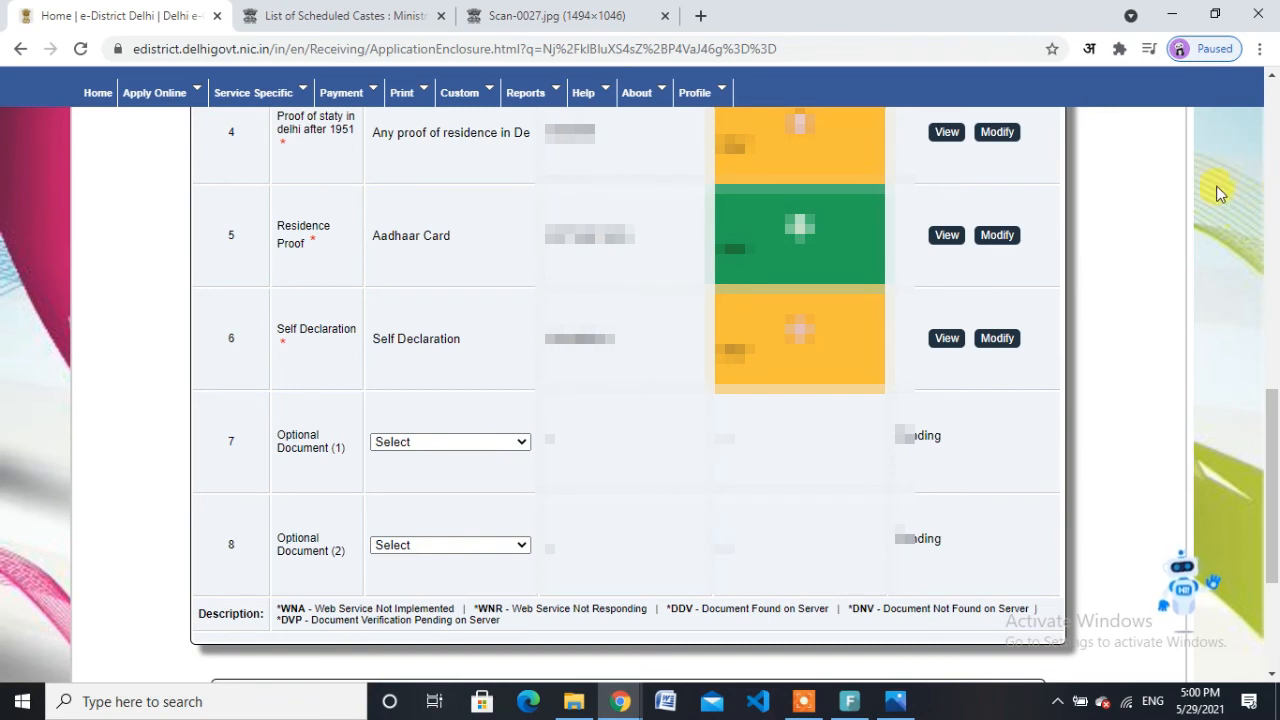
scroll(1272, 540, "down", 3)
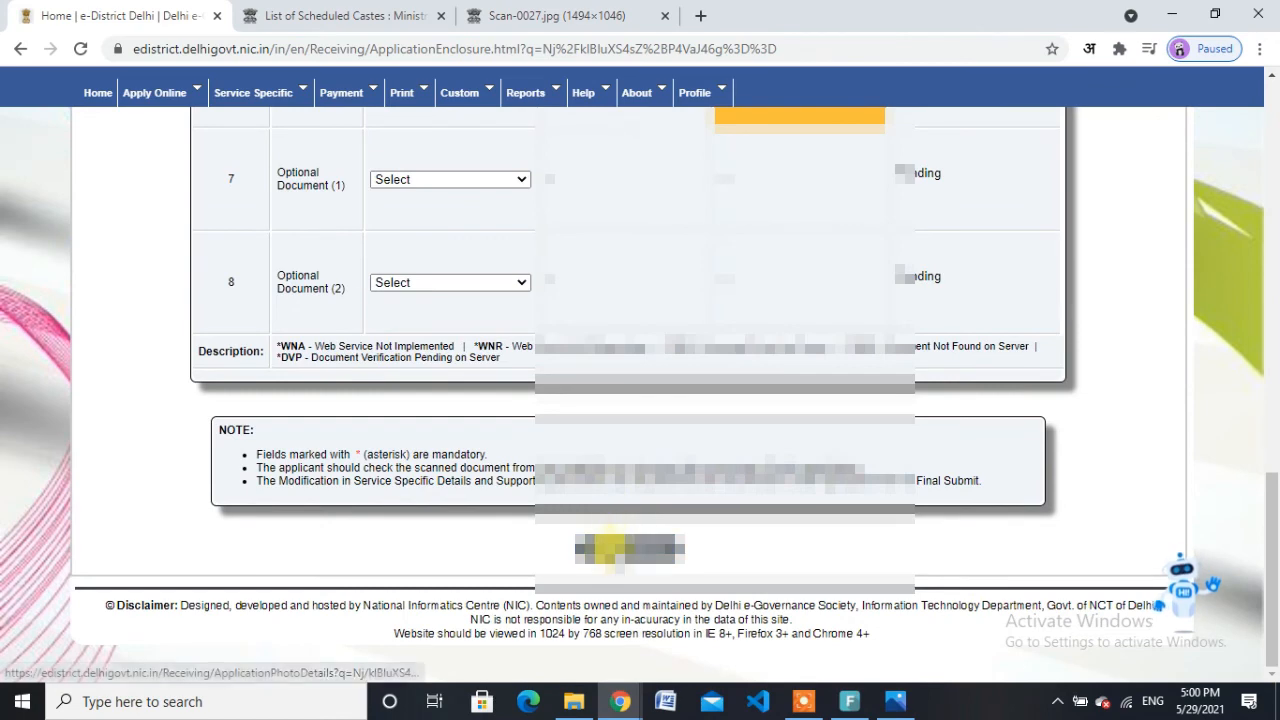
left_click(617, 548)
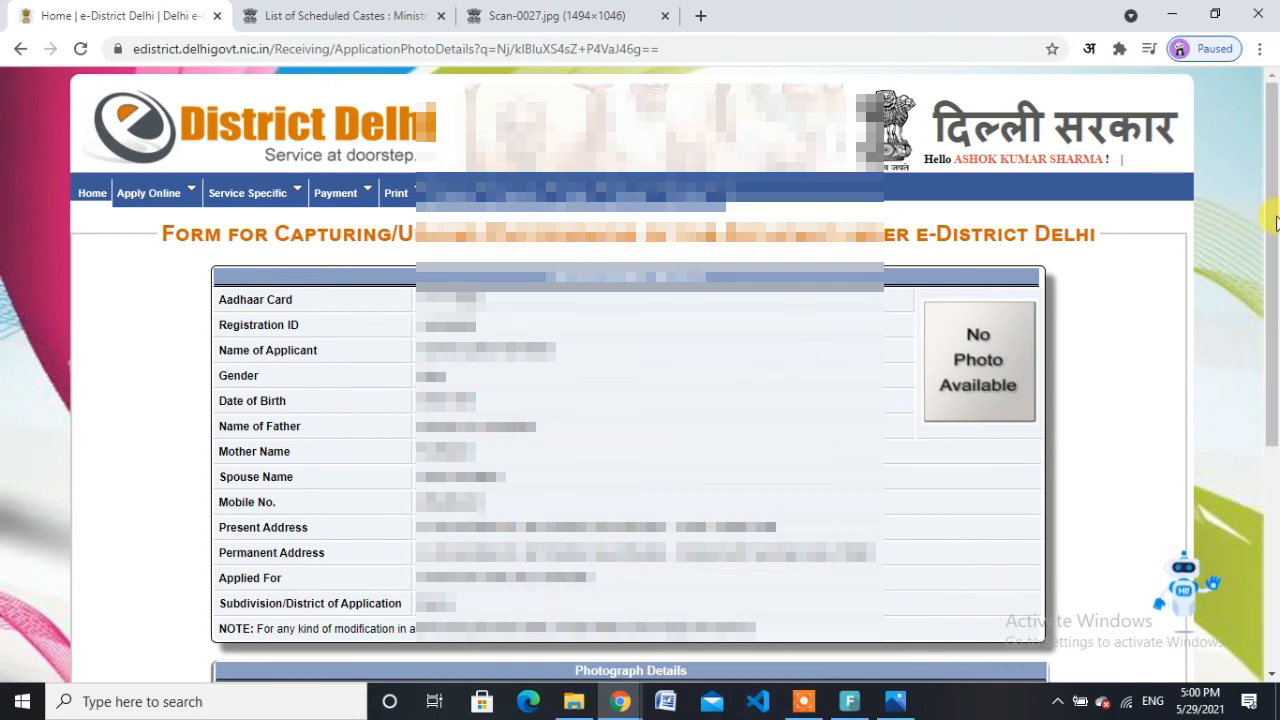
Step: Choose the Upload option, attach the 'photo' file as the applicant photograph, and submit it
left_click_drag(1276, 222, 1276, 478)
left_click(916, 438)
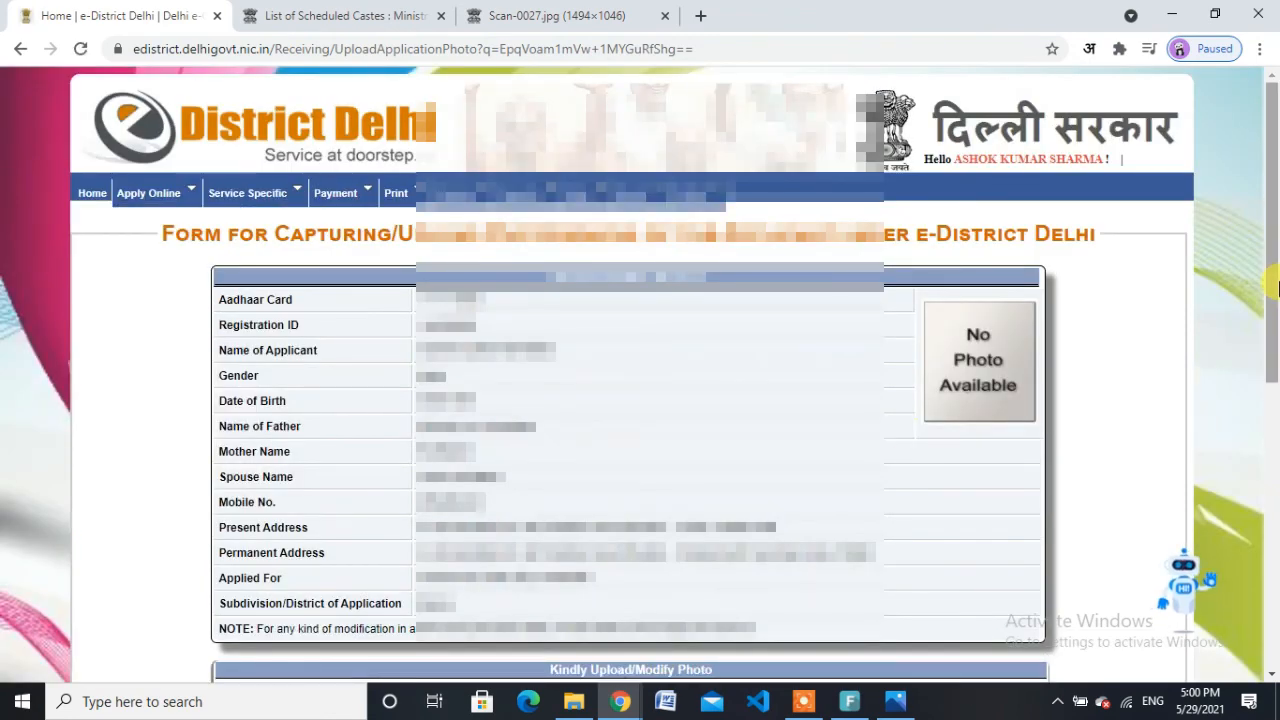
left_click_drag(1276, 287, 1276, 447)
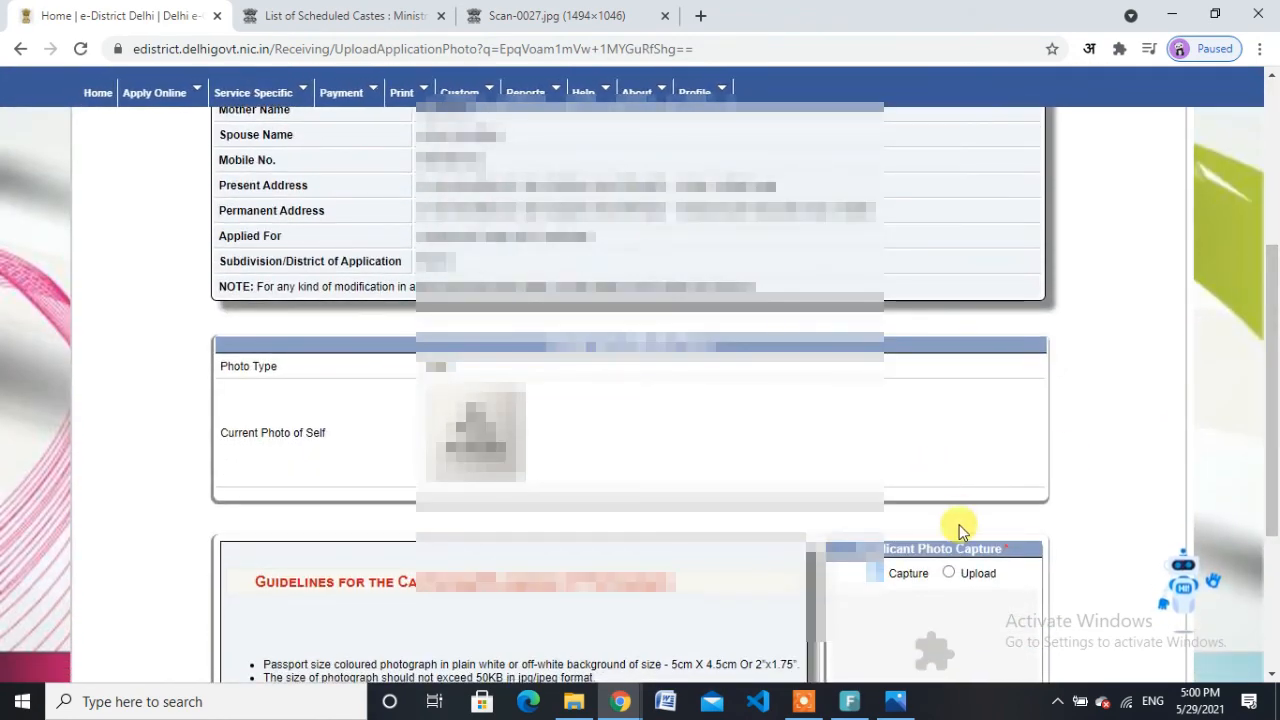
left_click(950, 572)
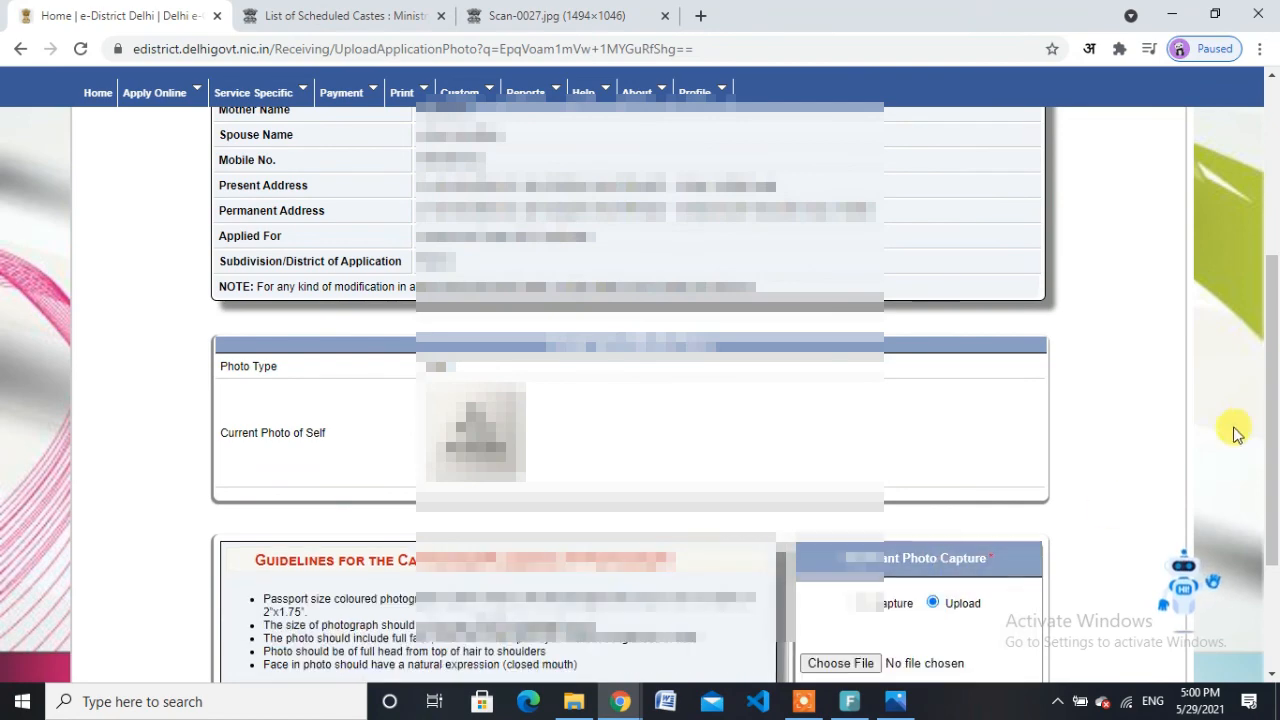
left_click_drag(1273, 384, 1274, 473)
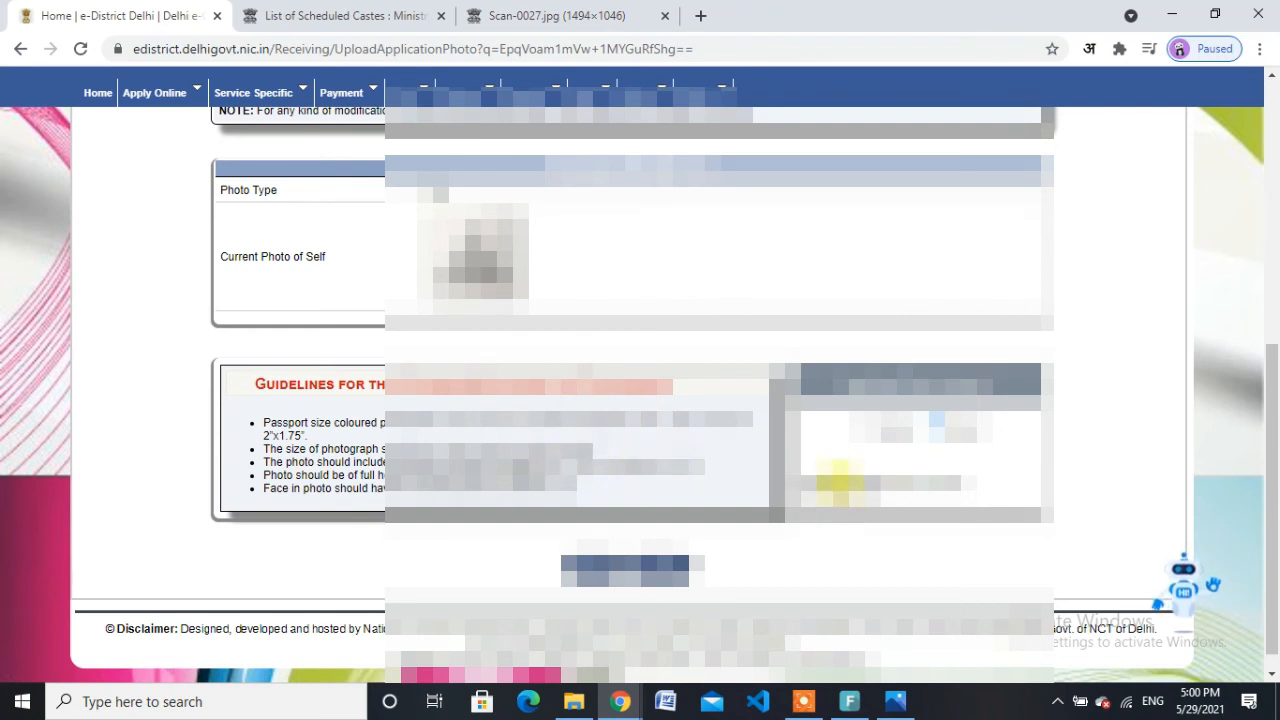
left_click(845, 475)
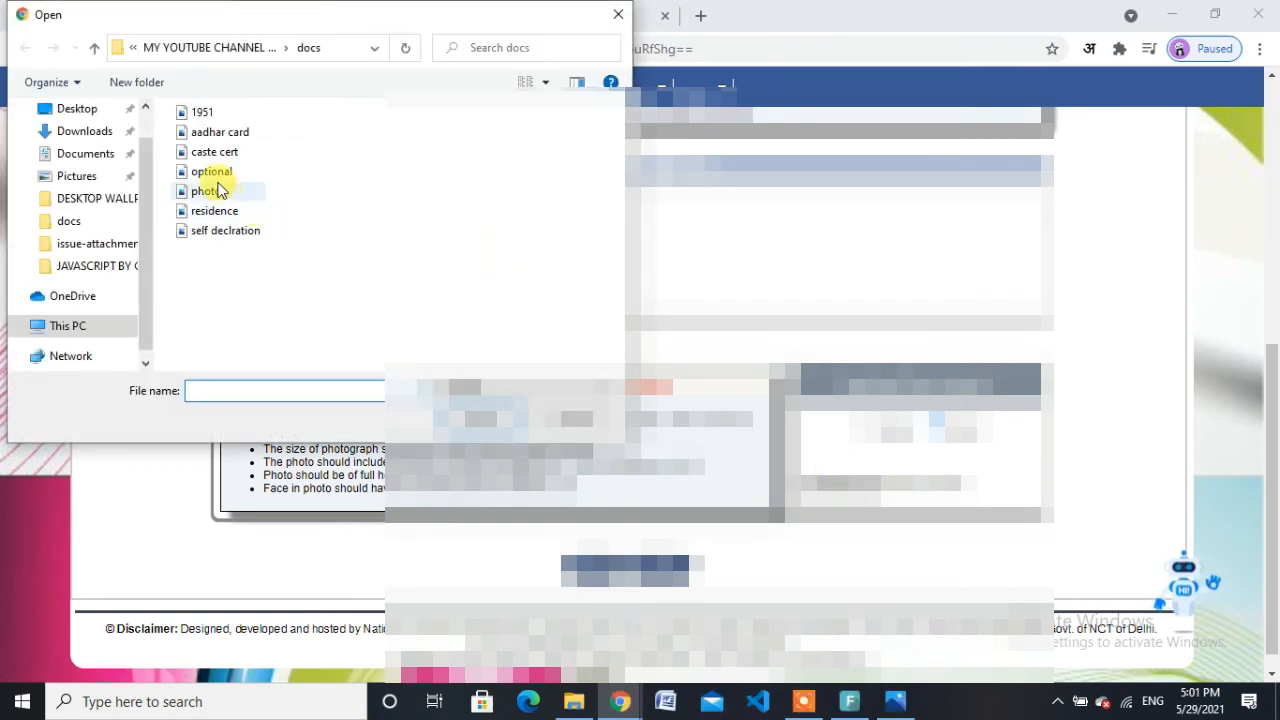
left_click(220, 193)
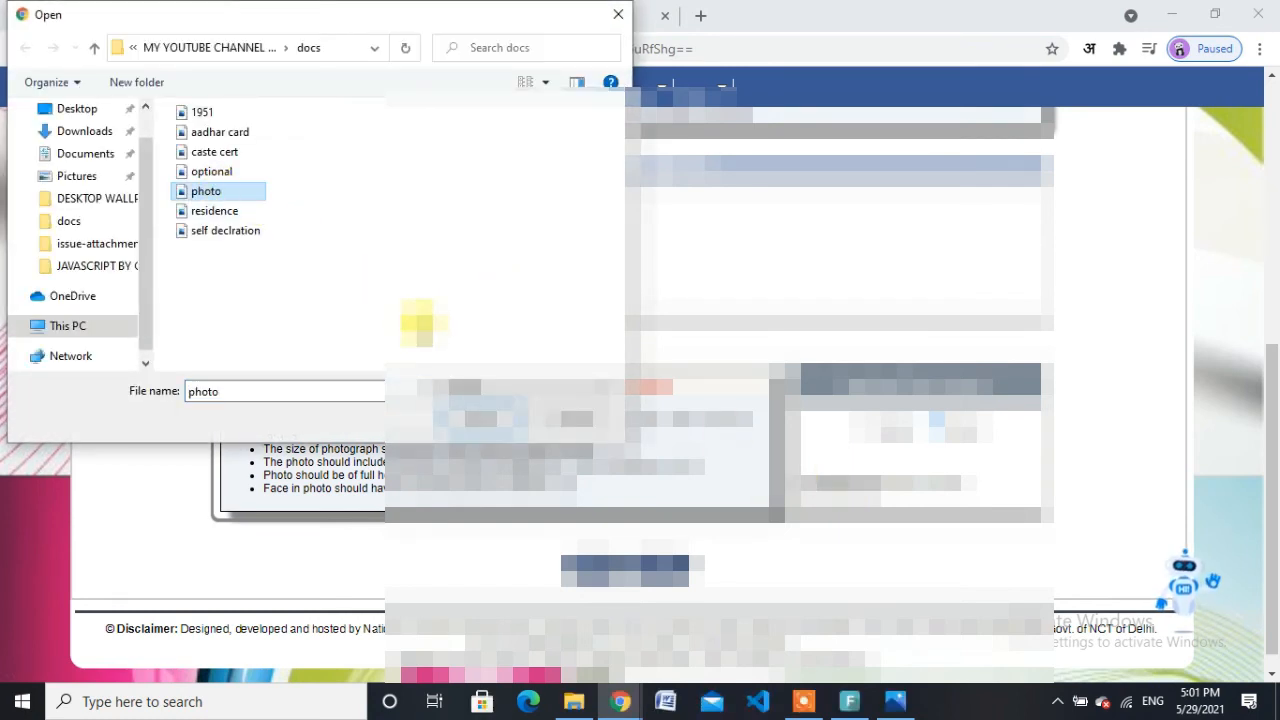
left_click(481, 418)
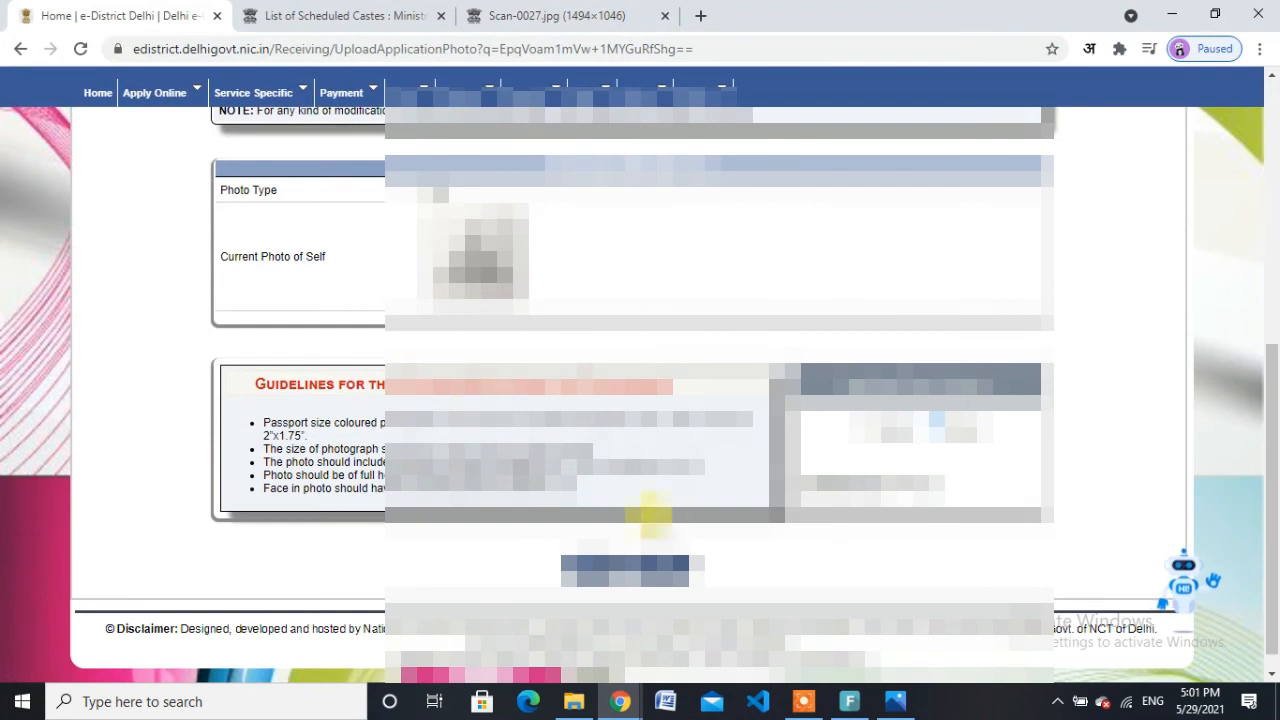
left_click(605, 562)
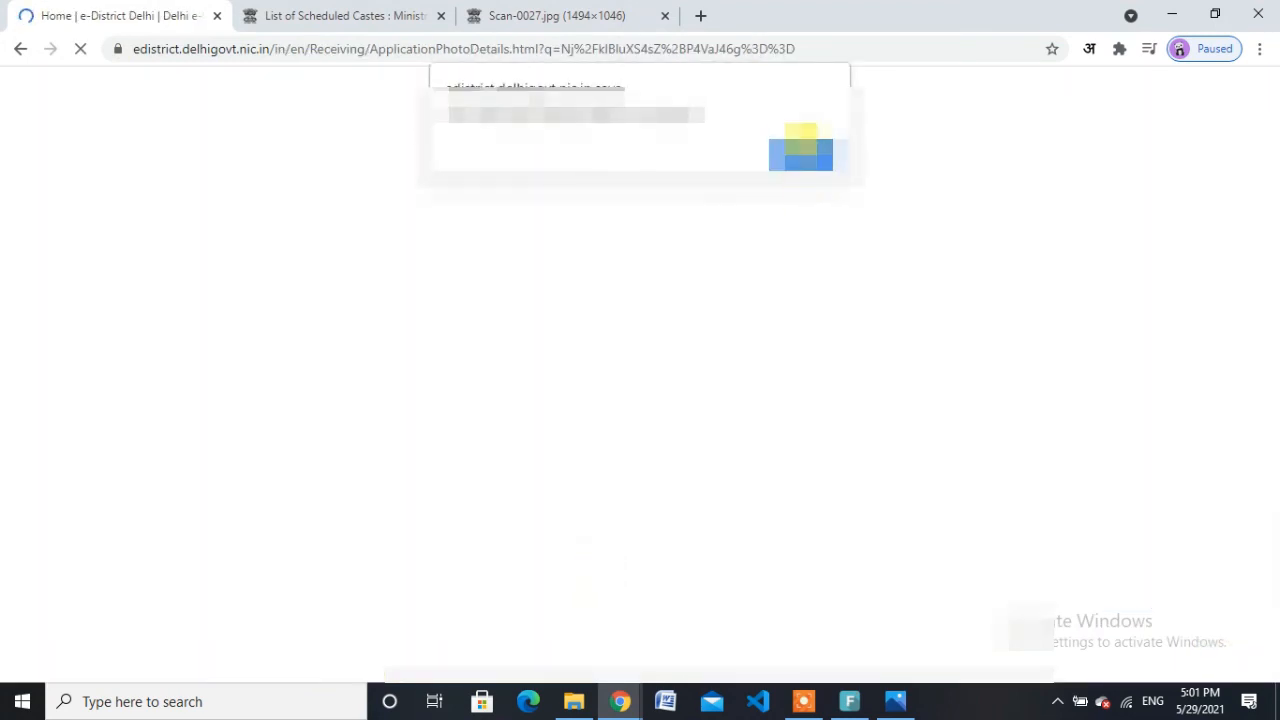
Step: Dismiss the photo upload message and continue to the application preview
left_click(805, 145)
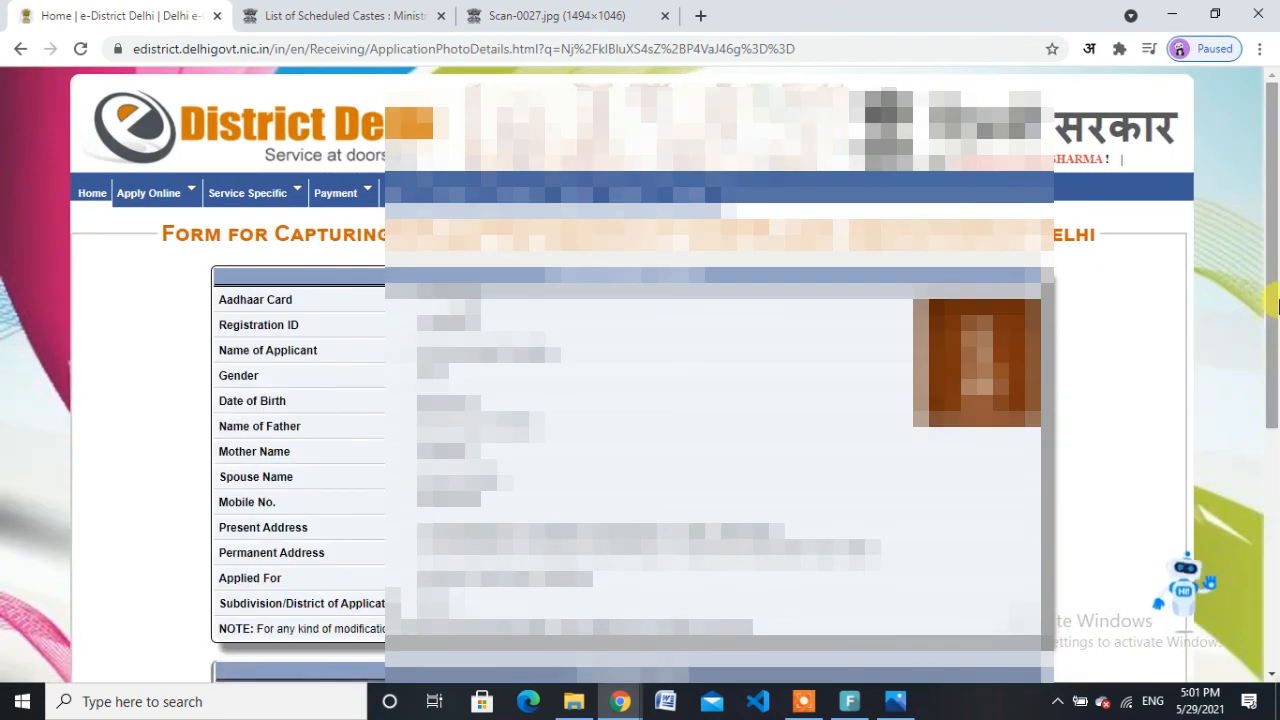
left_click_drag(1274, 301, 1276, 357)
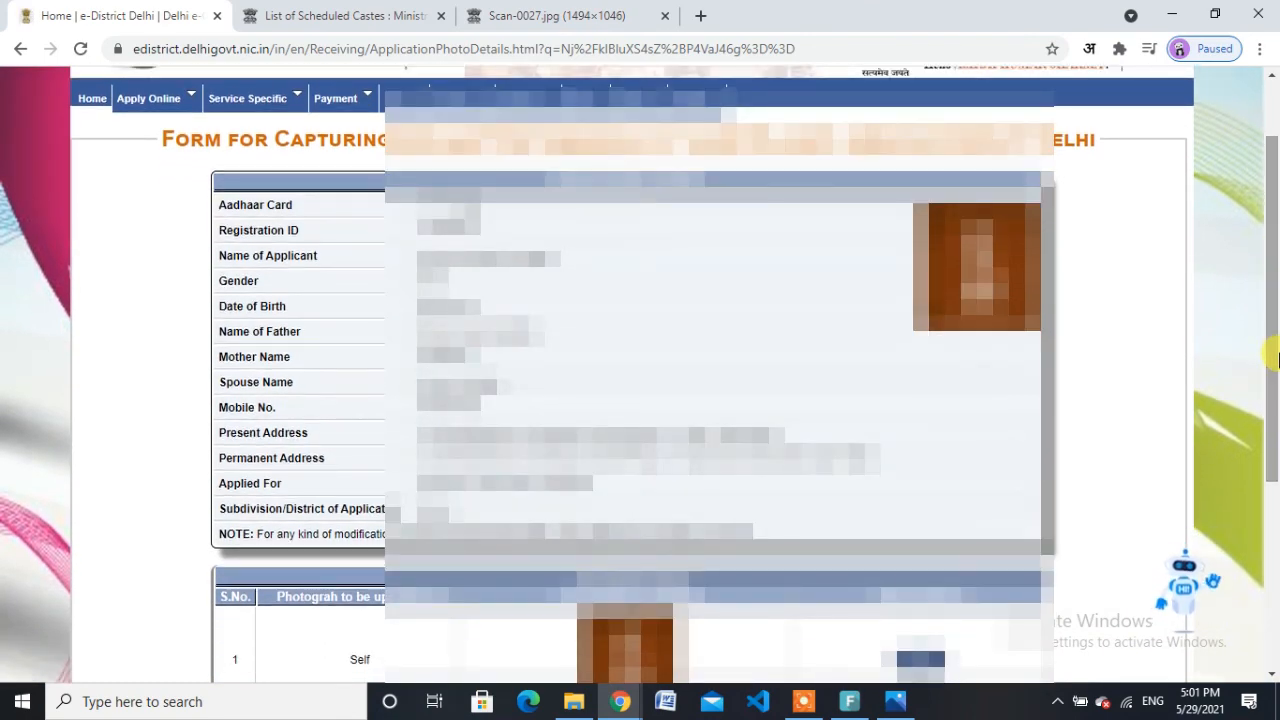
left_click_drag(1276, 360, 1276, 512)
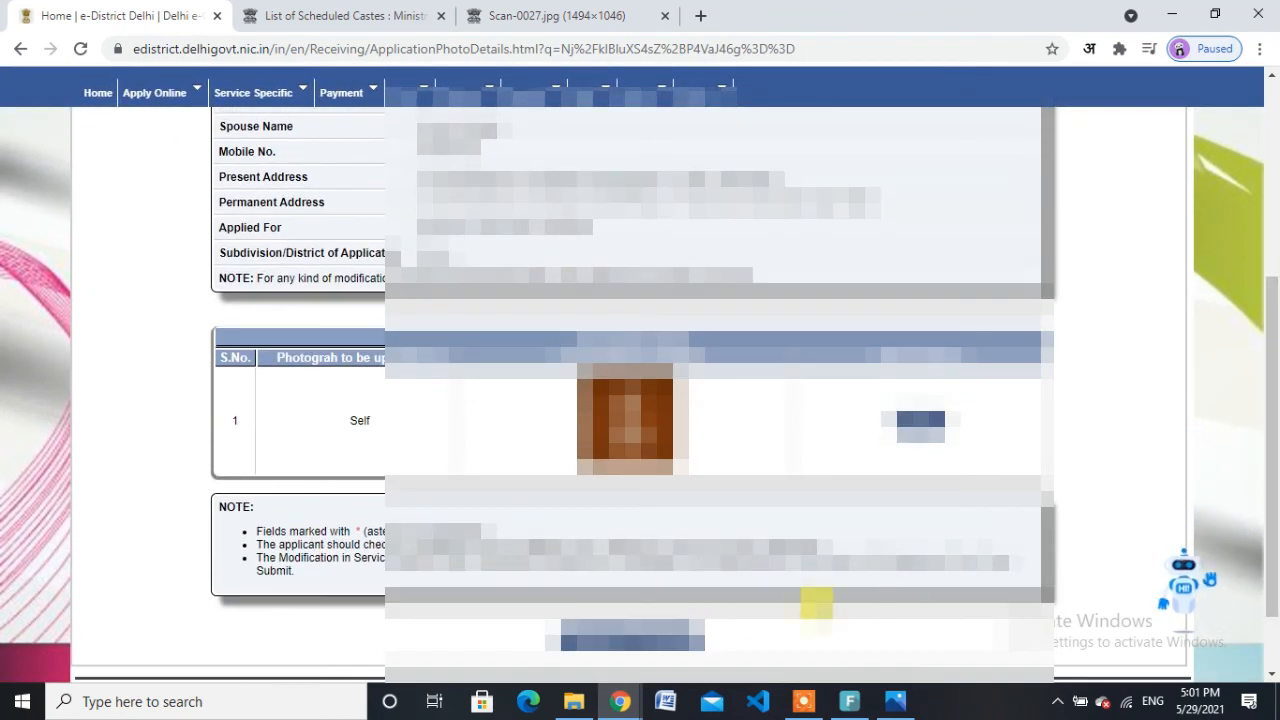
left_click(673, 632)
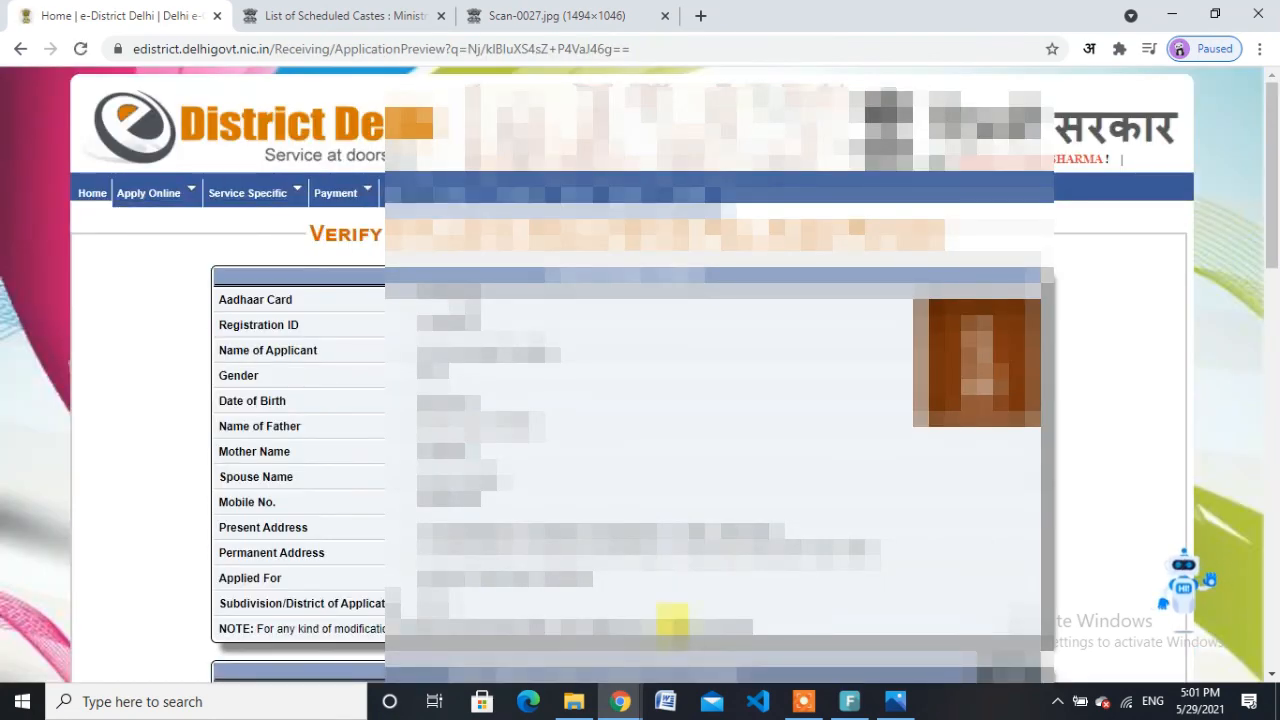
Step: Final-submit the application from the preview and confirm it
left_click_drag(1276, 200, 1277, 628)
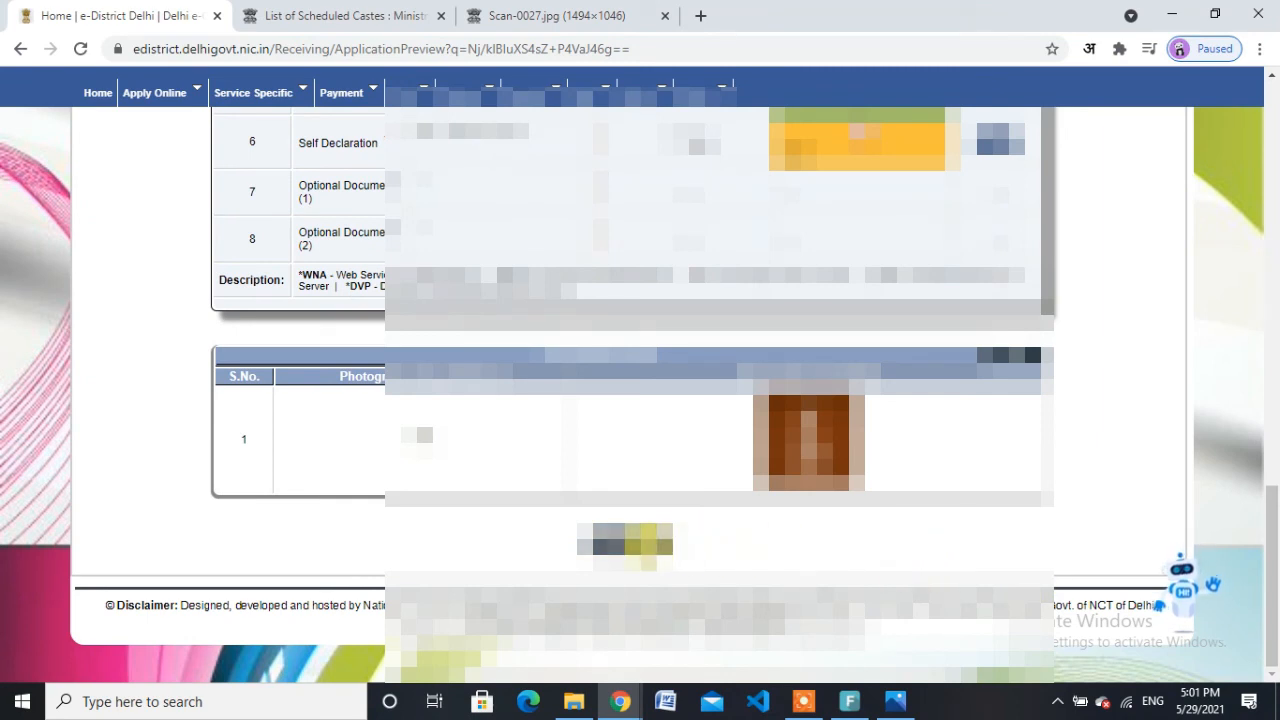
left_click(647, 545)
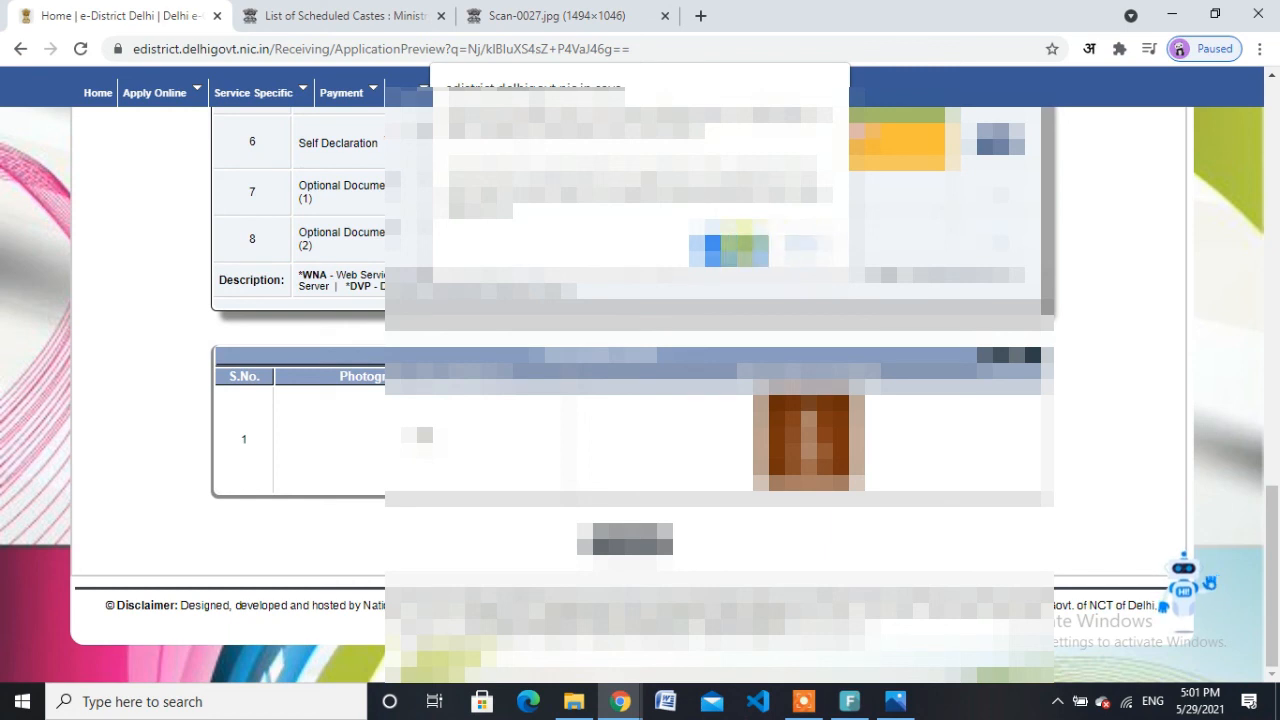
left_click(742, 244)
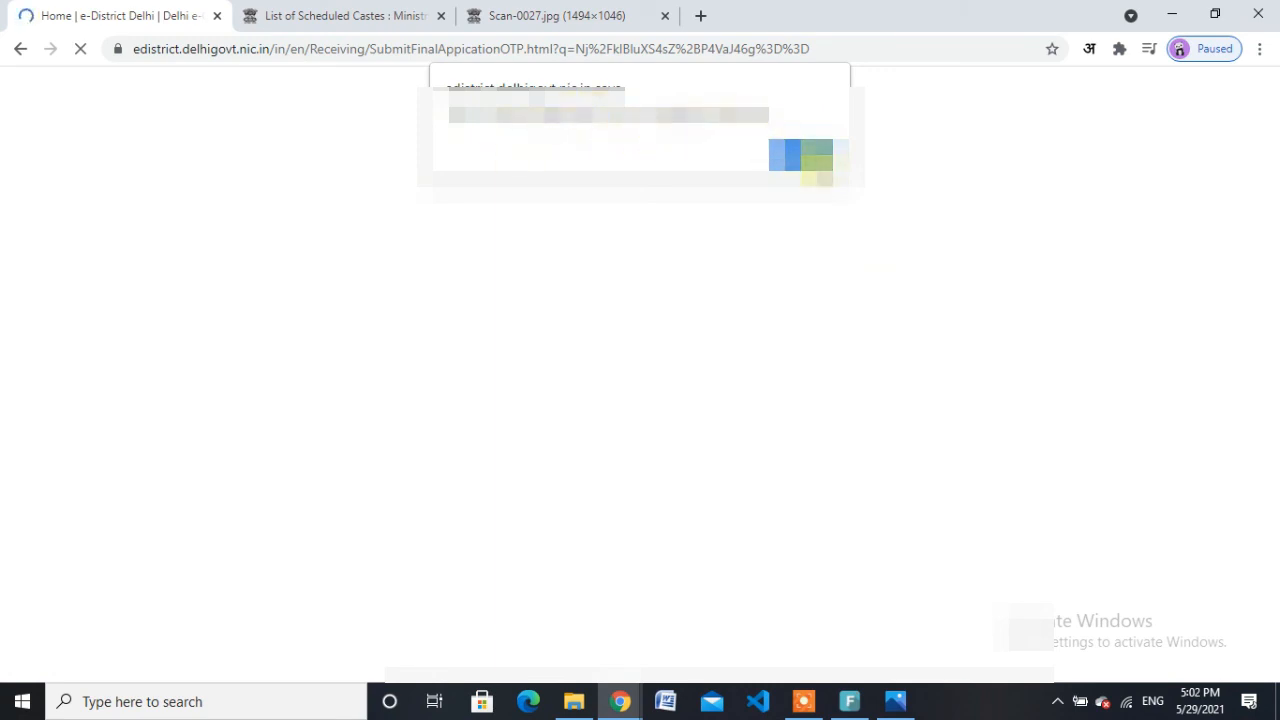
Step: Dismiss the alert to load the Form for Final Submit and place the cursor in the OTP field
left_click(808, 158)
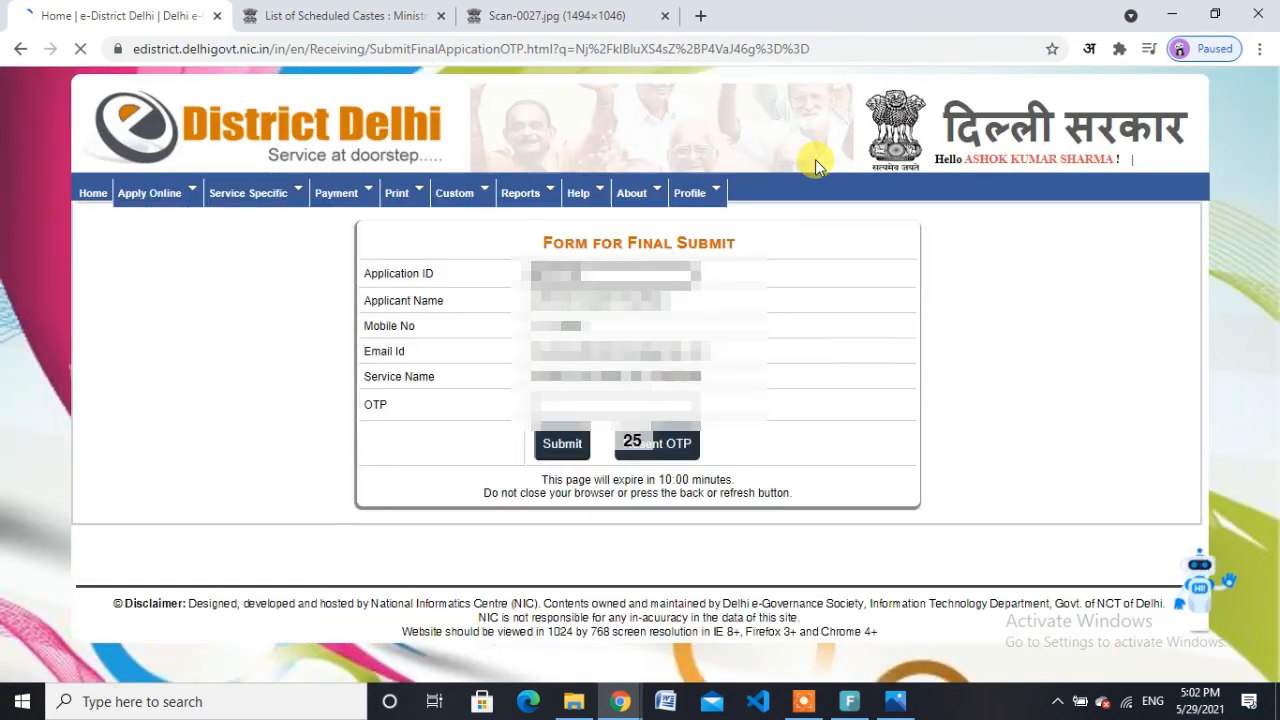
left_click(565, 405)
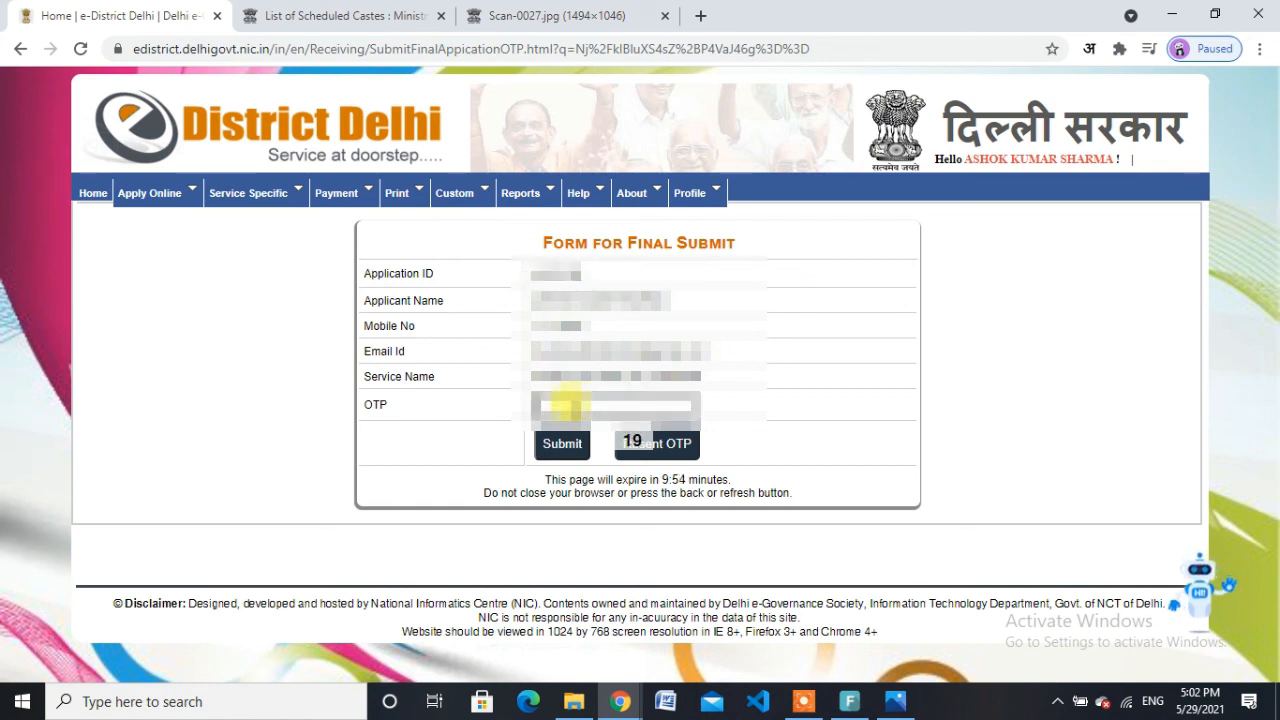